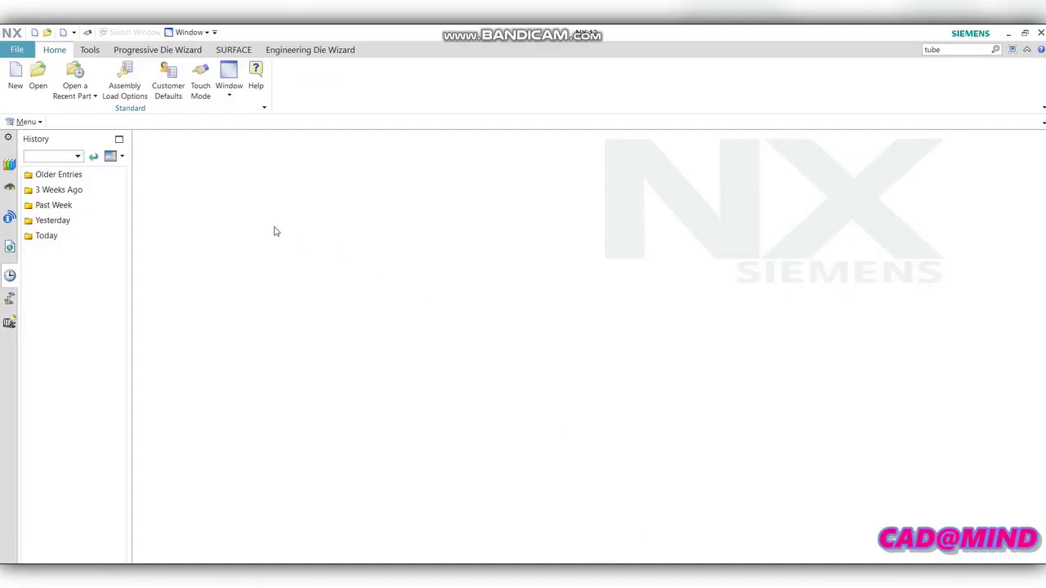
# Step: Start a new millimetre Model part named PLASTIC BUCKET, saved in the Desktop folder
pyautogui.click(14, 78)
pyautogui.write('PLASTIC BUCKET')
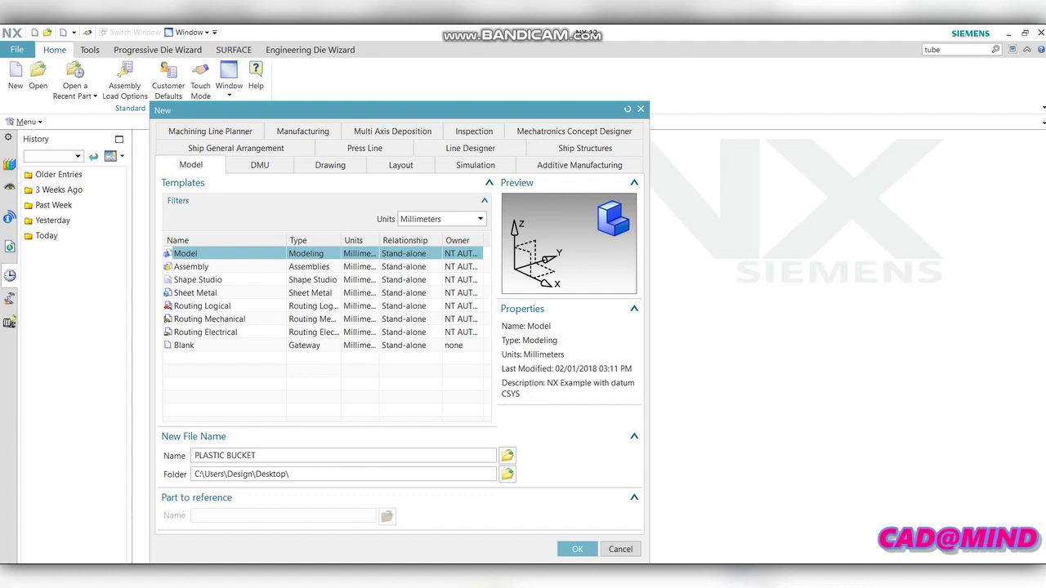
# Step: Create the PLASTIC BUCKET part and start a sketch on the default XY plane
pyautogui.click(577, 549)
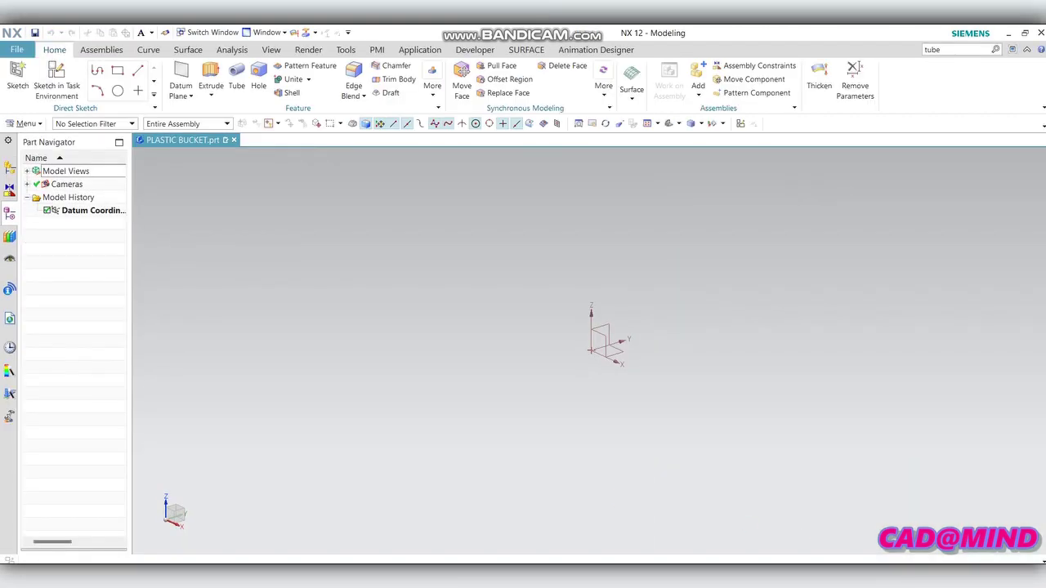
pyautogui.click(15, 77)
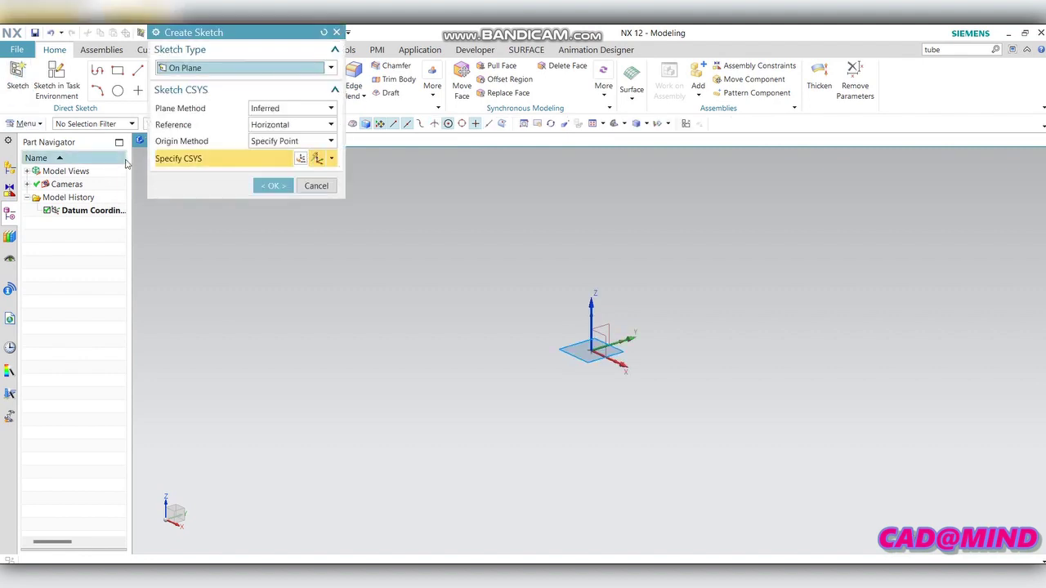
pyautogui.click(282, 189)
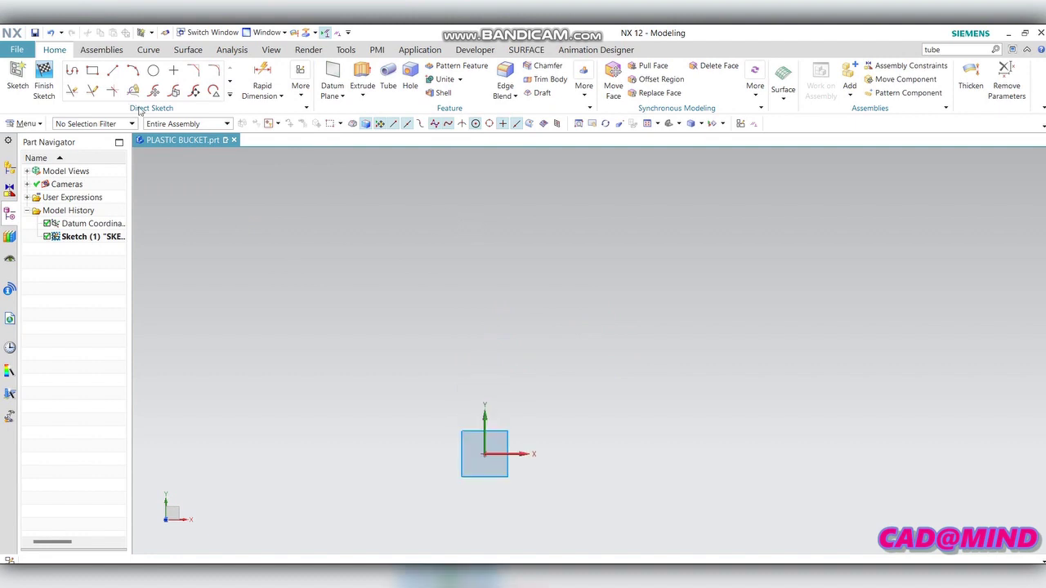
# Step: Draw a 300 mm vertical line, a 125 mm base line and the slanted wall from the origin
pyautogui.click(485, 453)
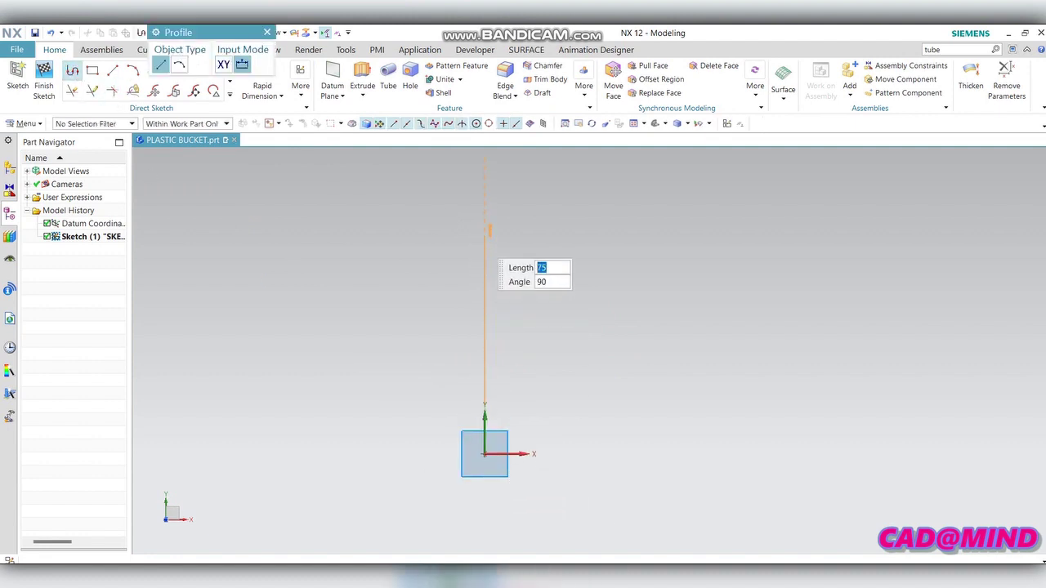
pyautogui.press('Return')
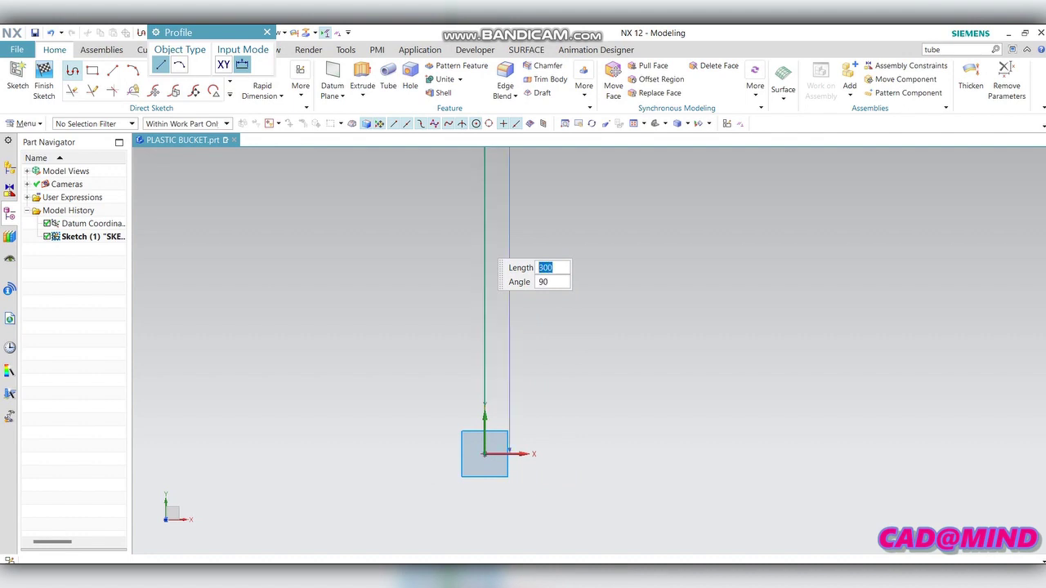
pyautogui.press('Escape')
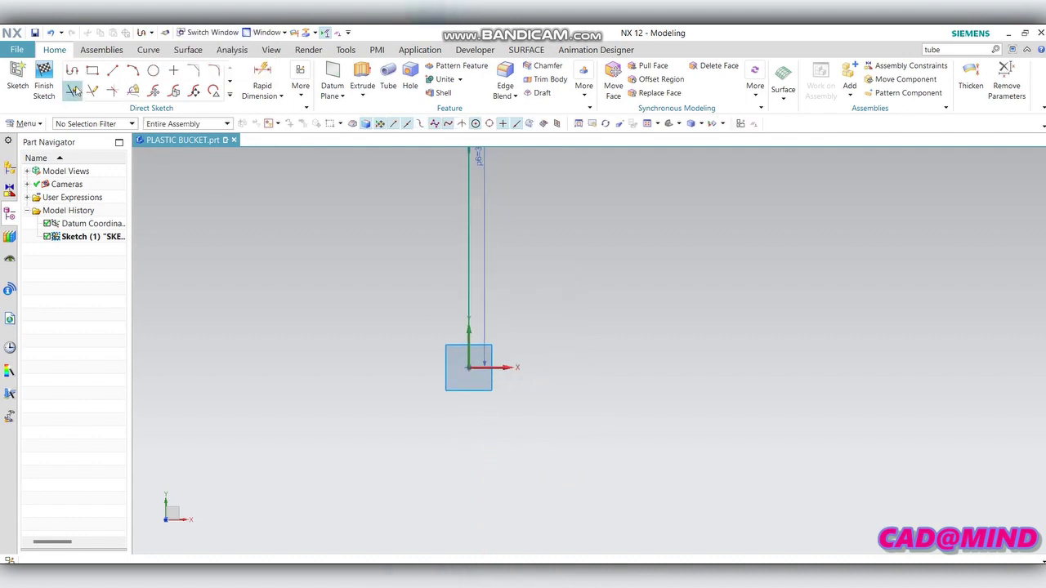
pyautogui.click(71, 71)
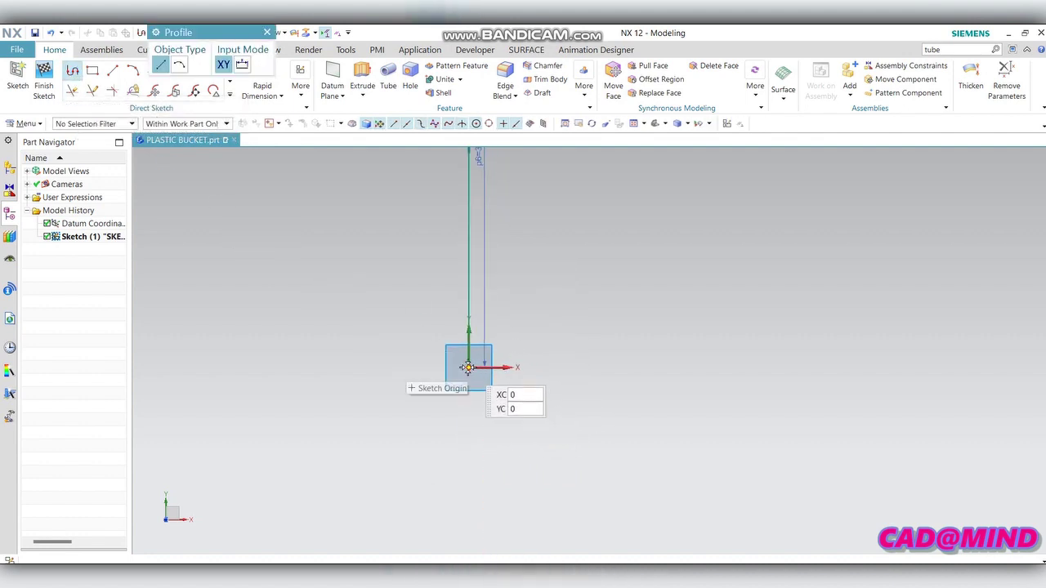
pyautogui.click(467, 366)
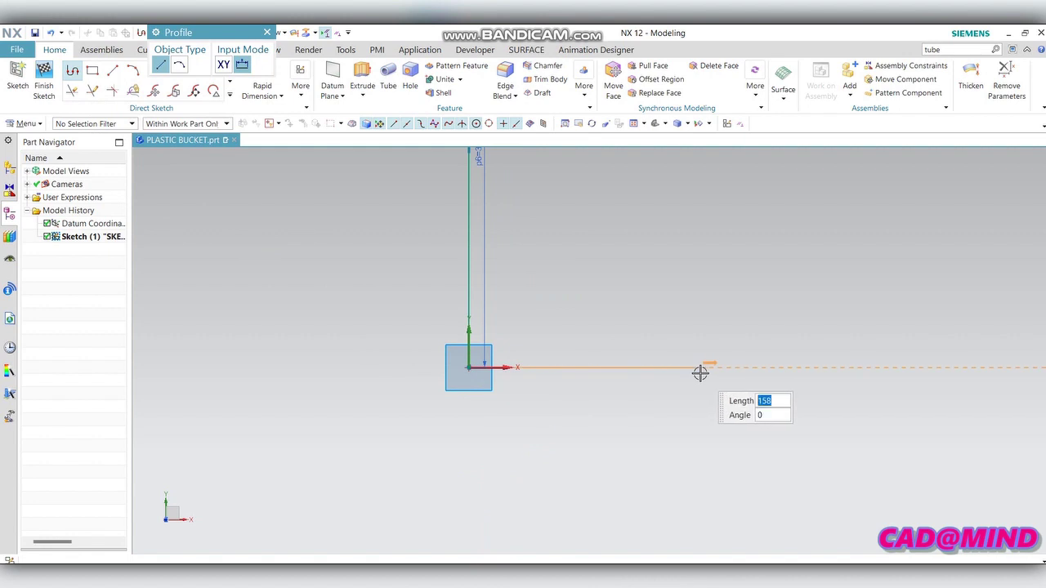
pyautogui.press('Return')
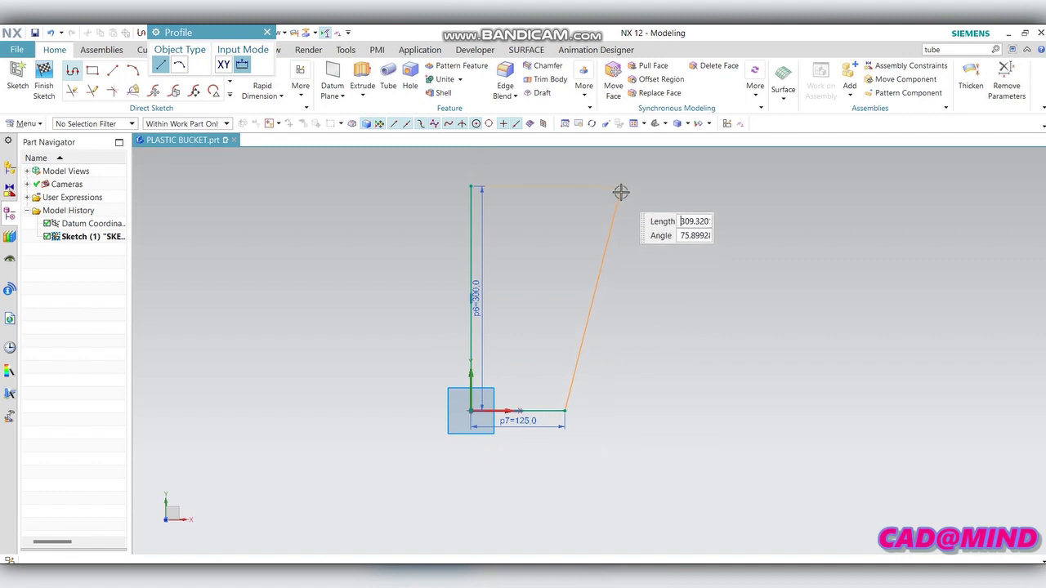
pyautogui.click(616, 185)
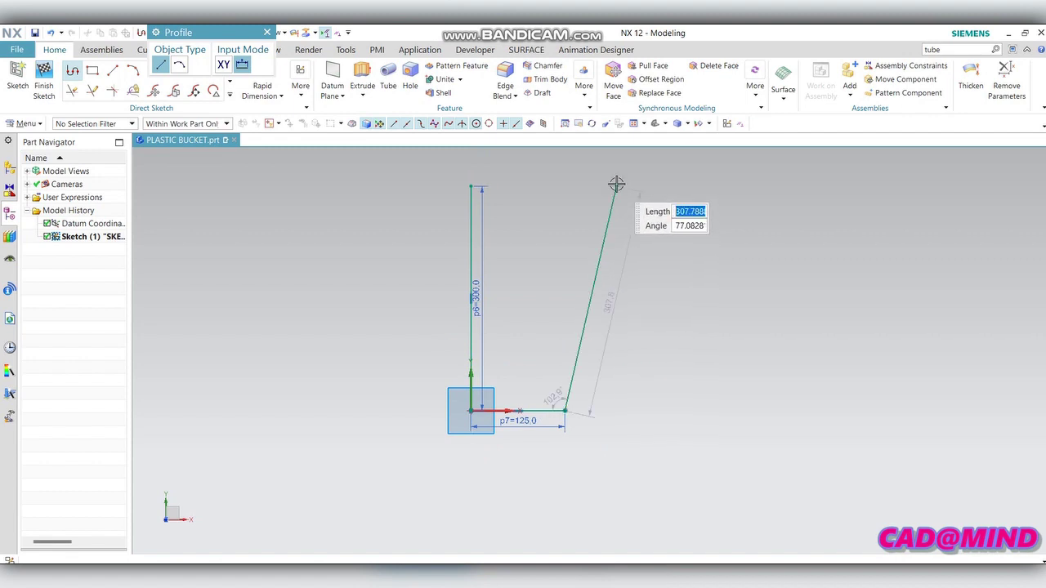
pyautogui.press('Escape')
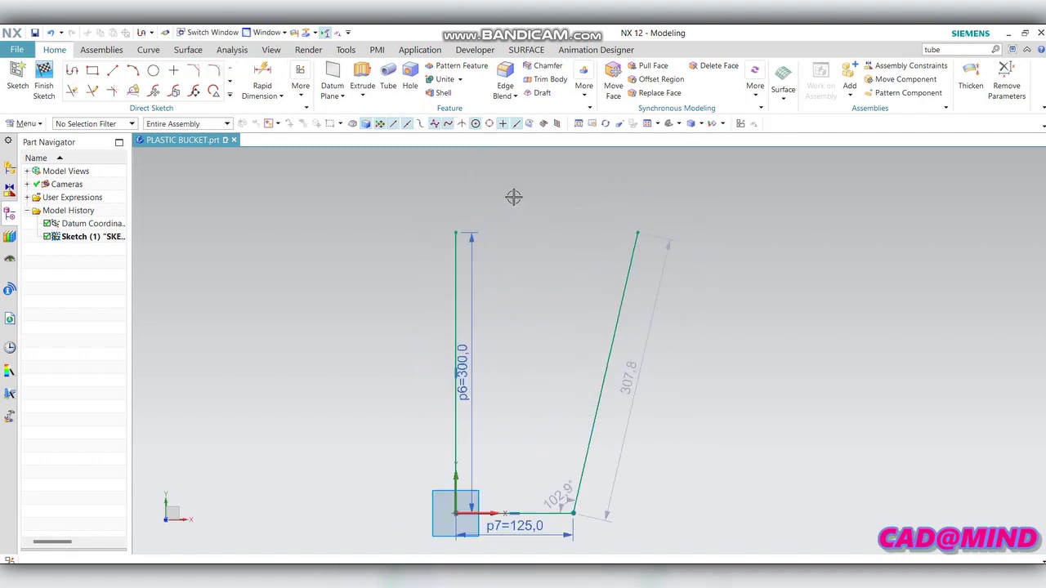
# Step: Horizontally align the top endpoints of the vertical line and the slanted wall
pyautogui.press('c')
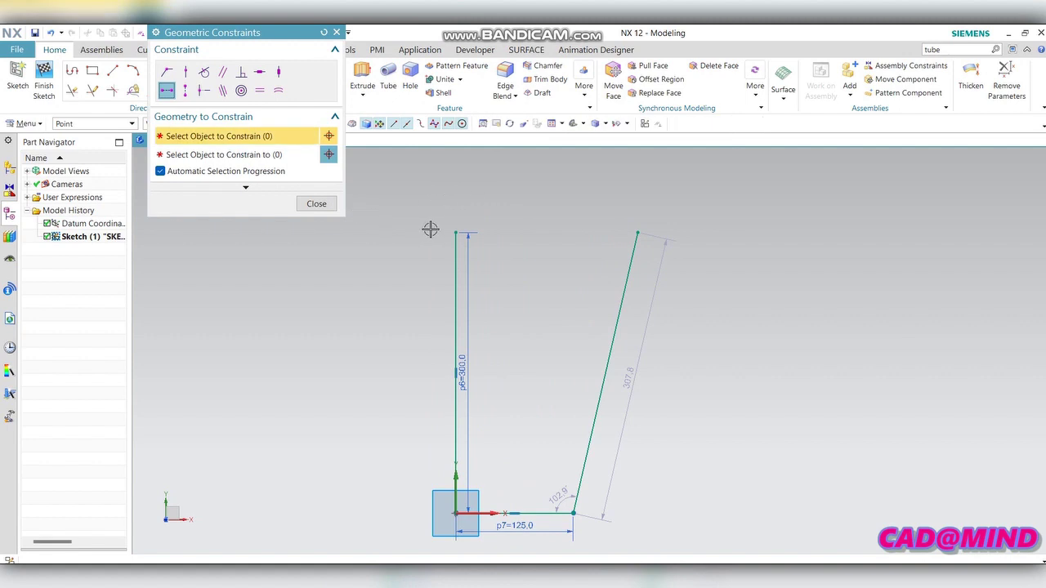
pyautogui.click(163, 94)
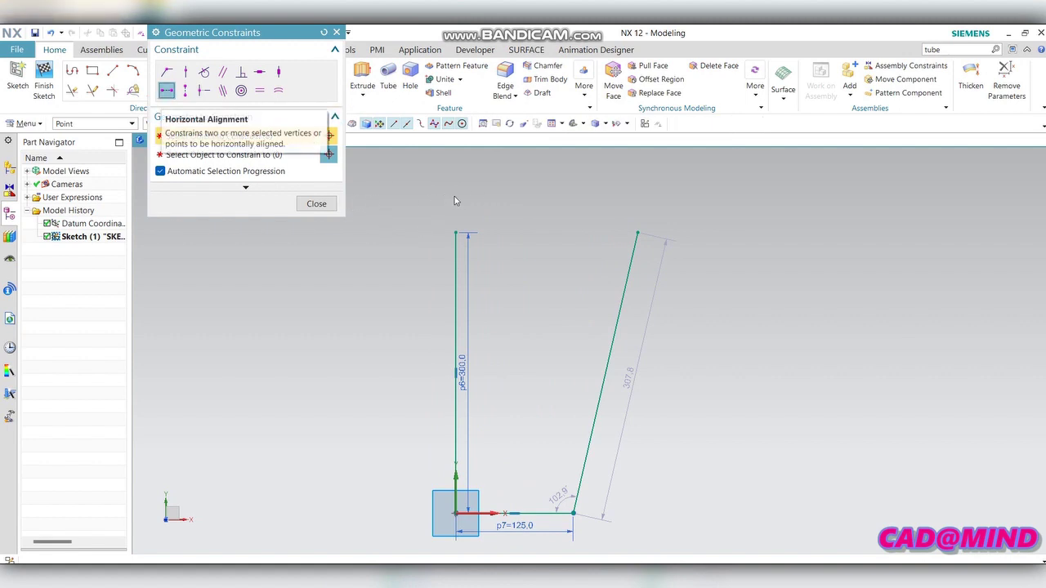
pyautogui.click(459, 232)
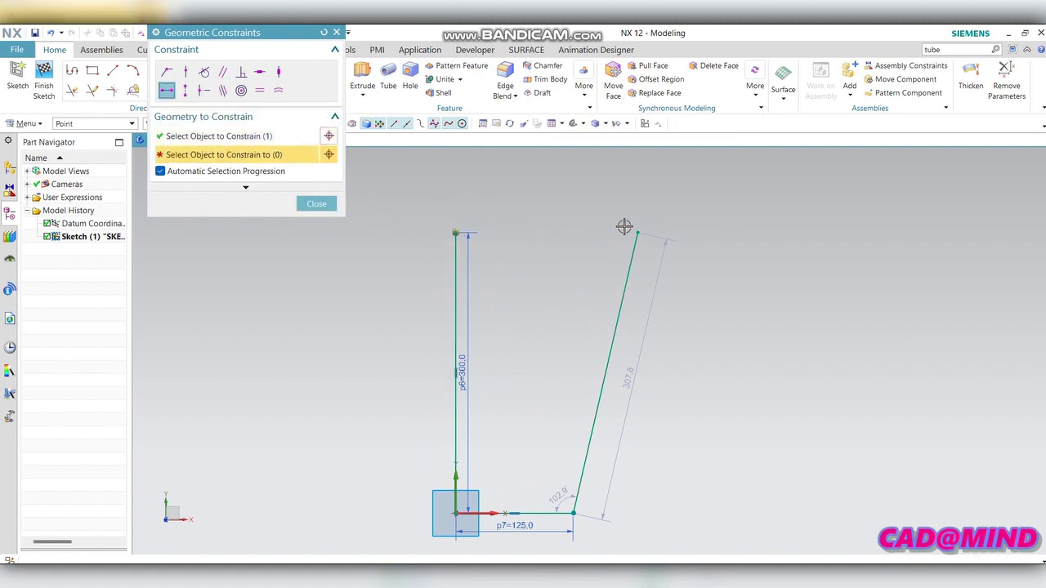
pyautogui.click(637, 233)
pyautogui.click(316, 209)
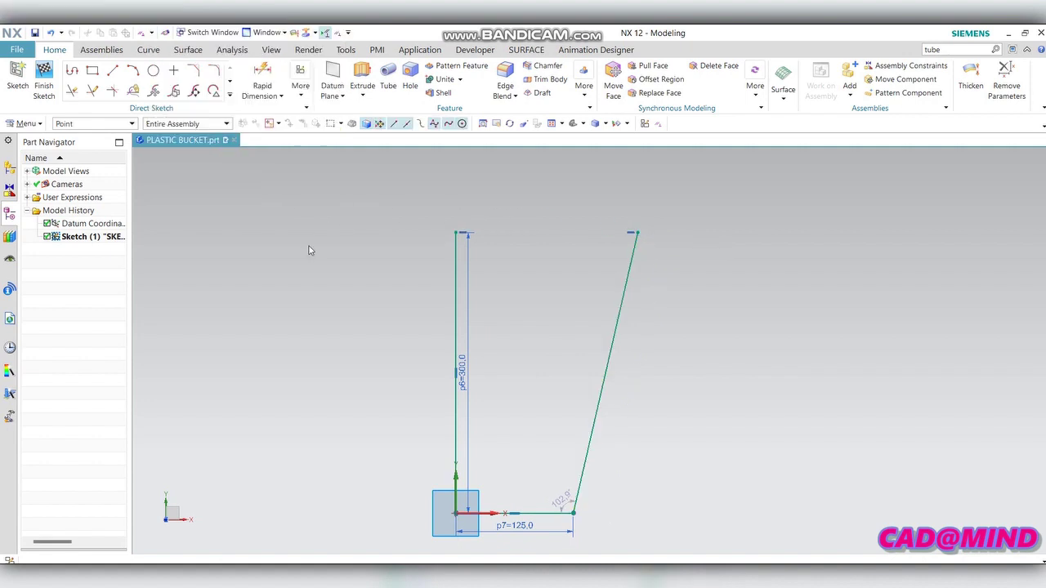
pyautogui.scroll(-2, 309, 246)
pyautogui.scroll(1, 542, 228)
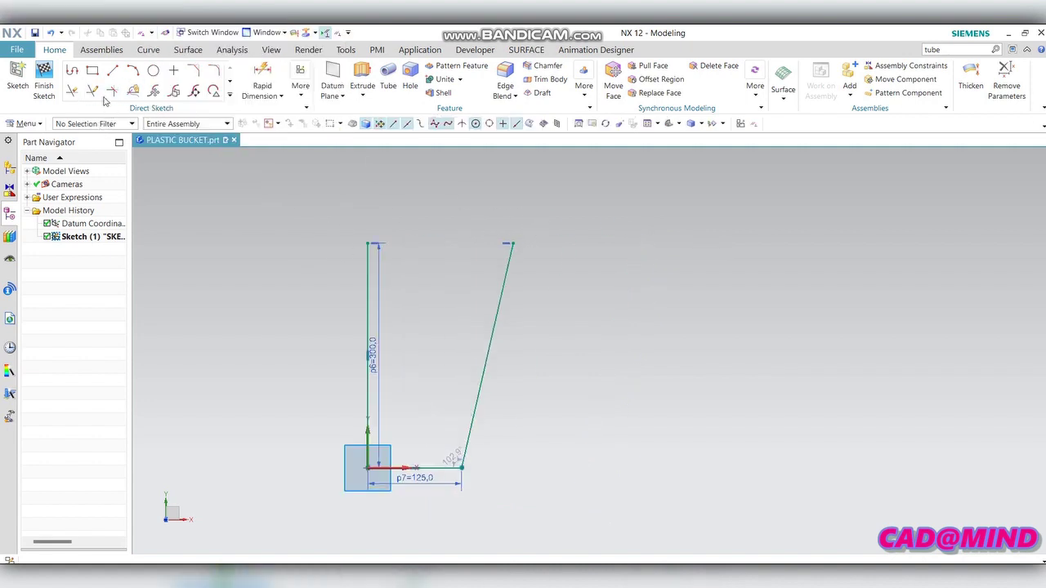
# Step: Draw the rim lip as an 18 mm segment and a 20 mm segment from the wall top
pyautogui.click(72, 70)
pyautogui.write('18')
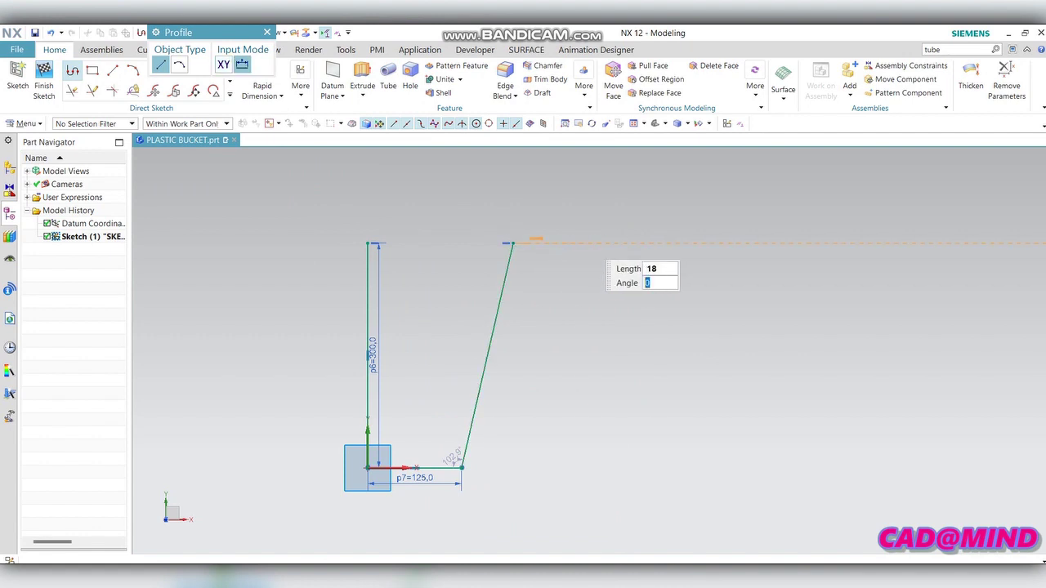
pyautogui.press('Return')
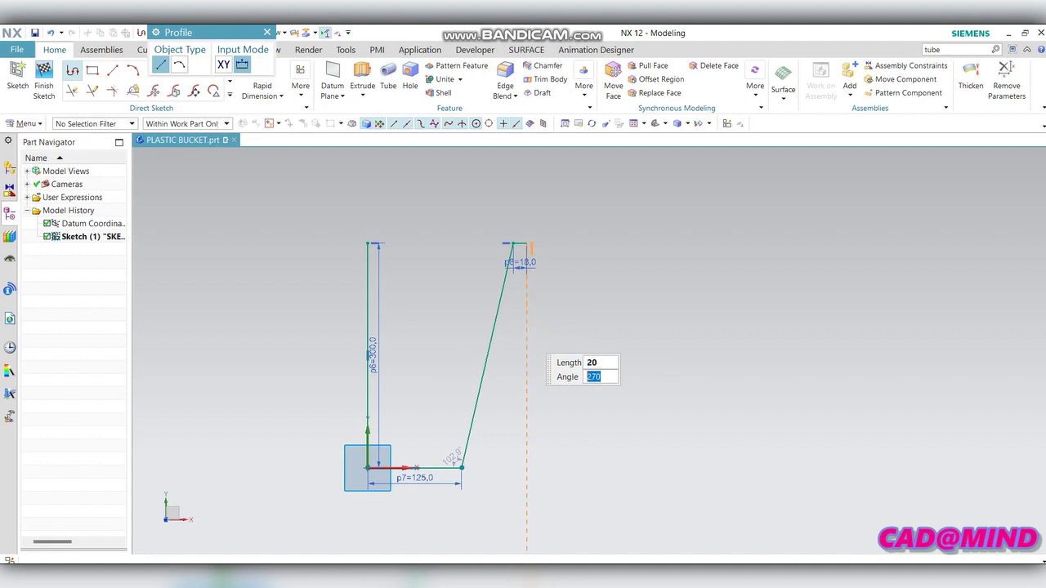
pyautogui.press('Escape')
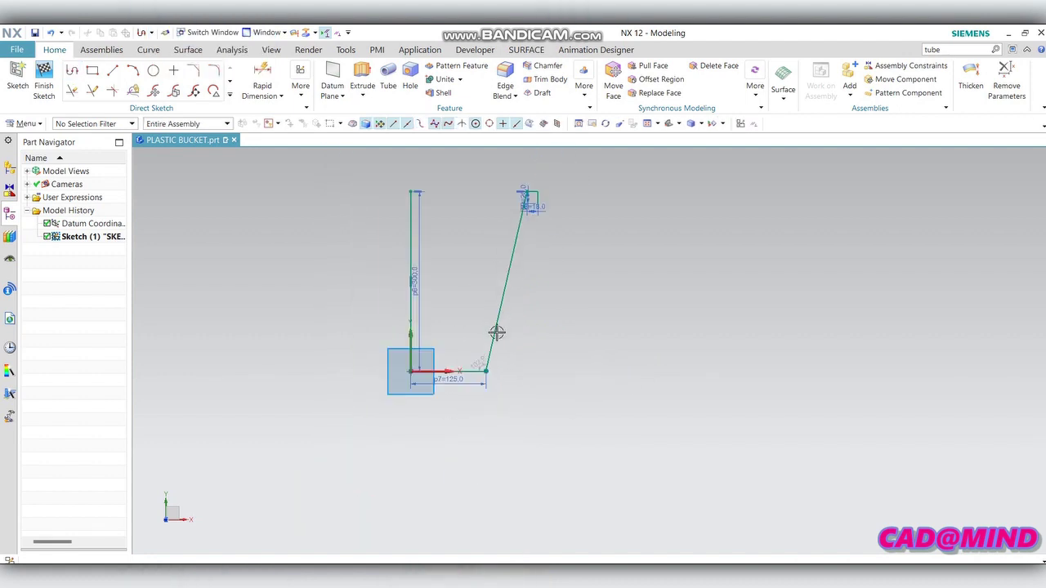
pyautogui.scroll(3, 444, 320)
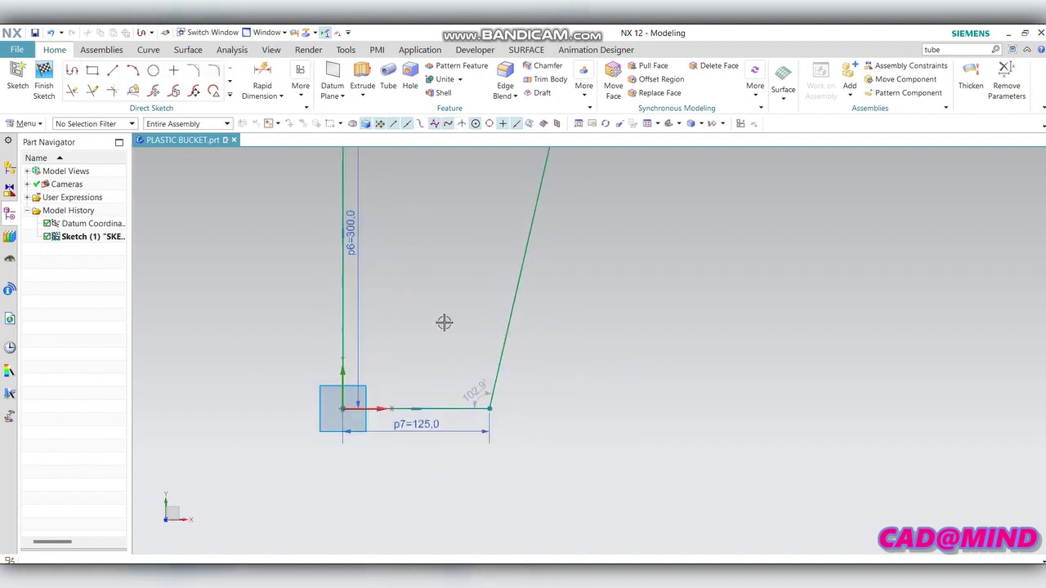
# Step: Fillet the corner between the base and the wall at R15
pyautogui.click(214, 70)
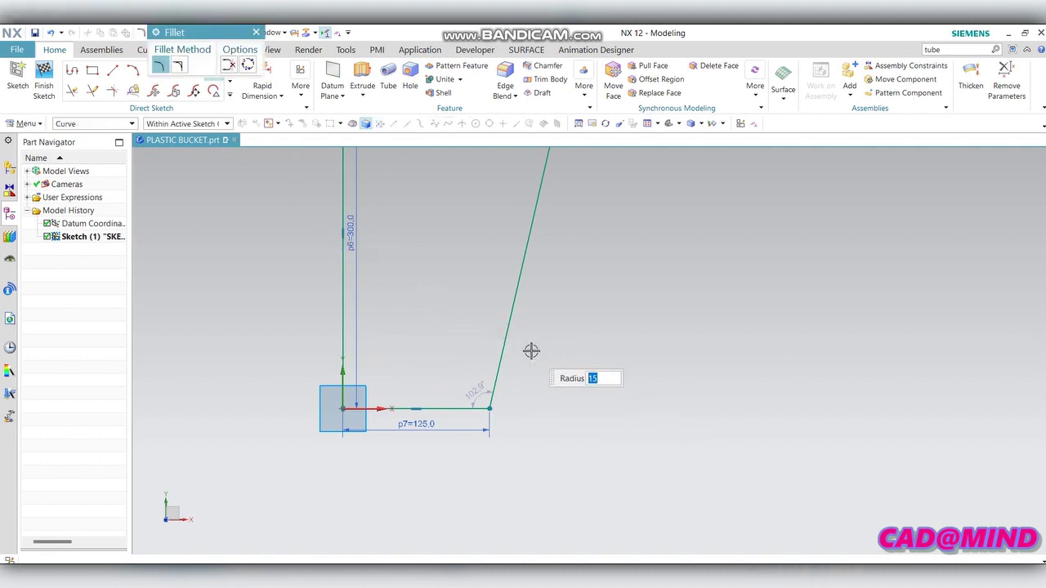
pyautogui.moveTo(530, 353); pyautogui.dragTo(446, 443)
pyautogui.scroll(-2, 523, 420)
pyautogui.scroll(3, 540, 360)
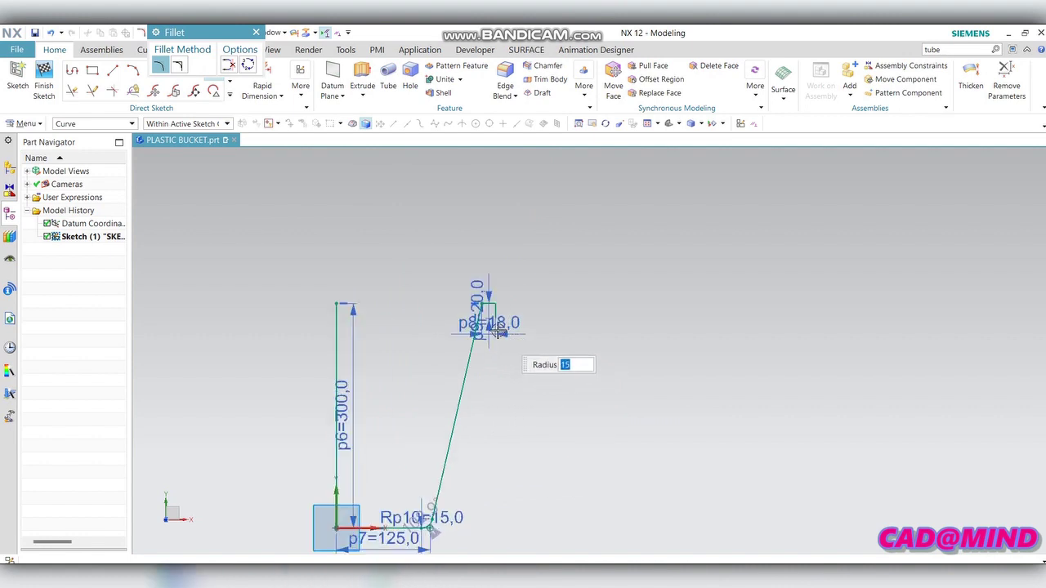
pyautogui.press('Escape')
pyautogui.scroll(3, 497, 310)
pyautogui.scroll(3, 431, 282)
pyautogui.scroll(1, 432, 282)
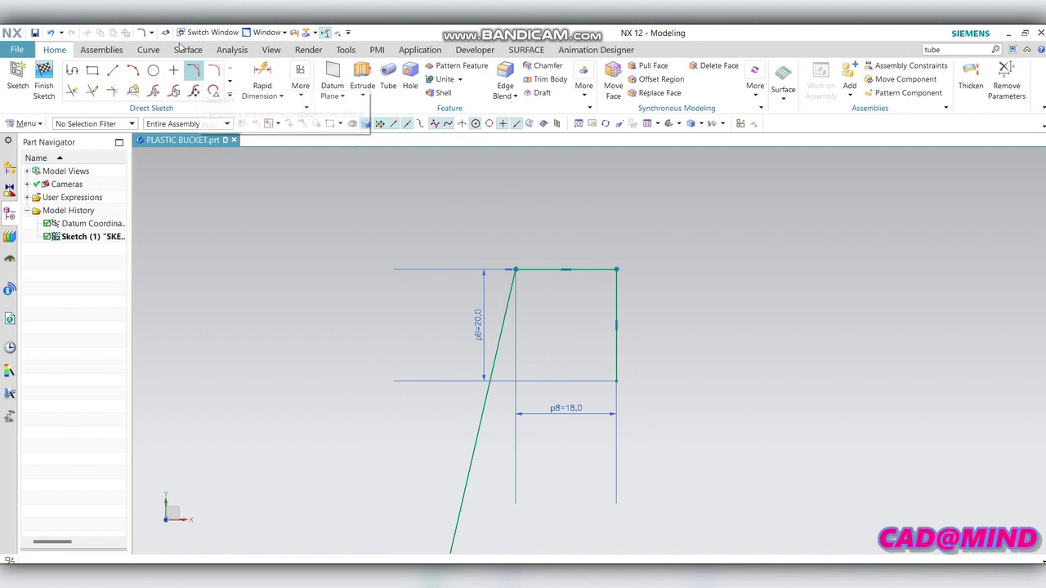
# Step: Fillet both top corners of the rim lip at R5
pyautogui.click(213, 70)
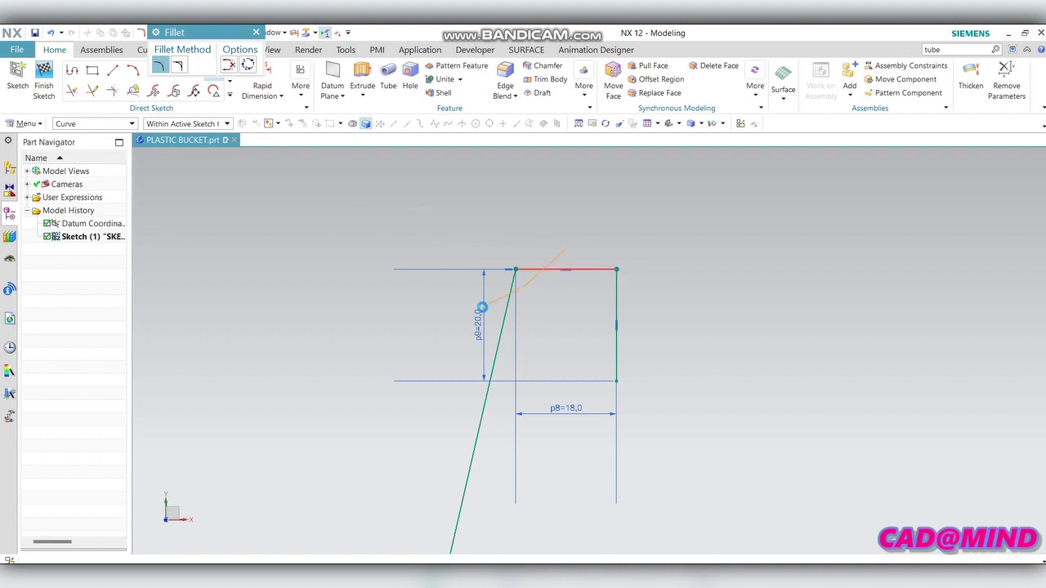
pyautogui.click(516, 271)
pyautogui.click(617, 270)
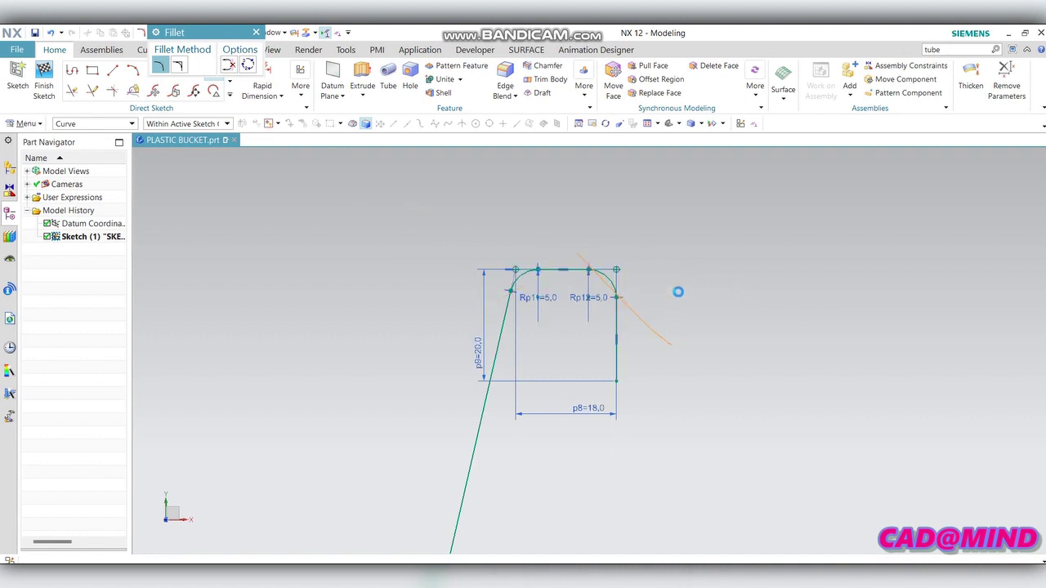
pyautogui.click(256, 32)
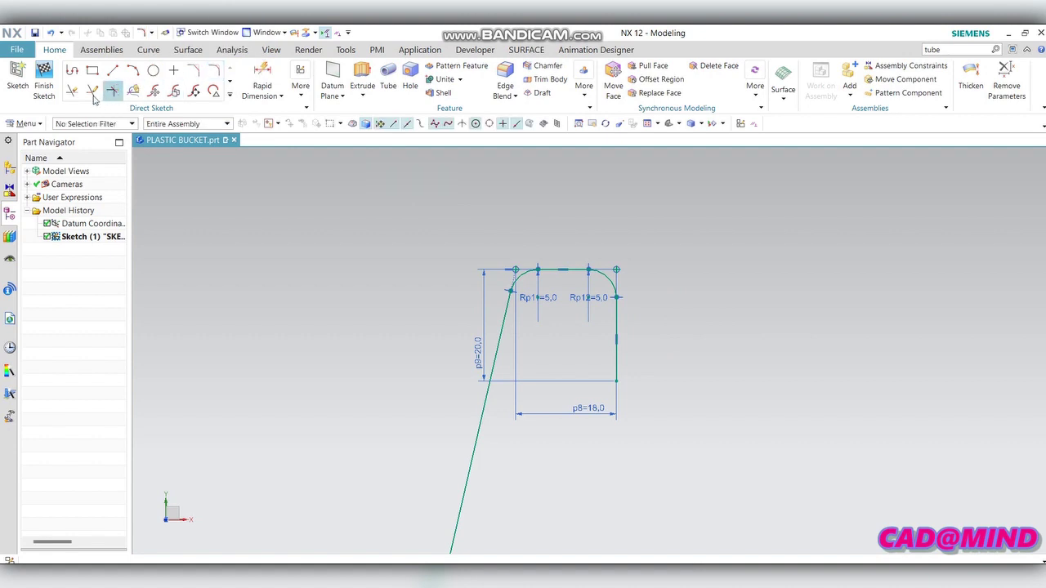
# Step: Finish the sketch and select all seven bucket profile curves as the revolve section
pyautogui.click(44, 86)
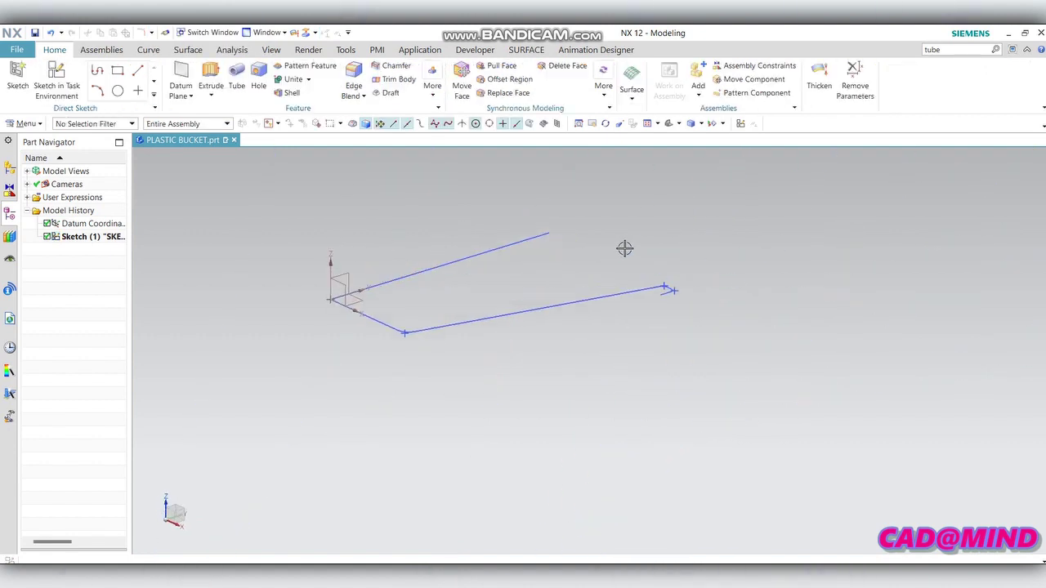
pyautogui.click(211, 97)
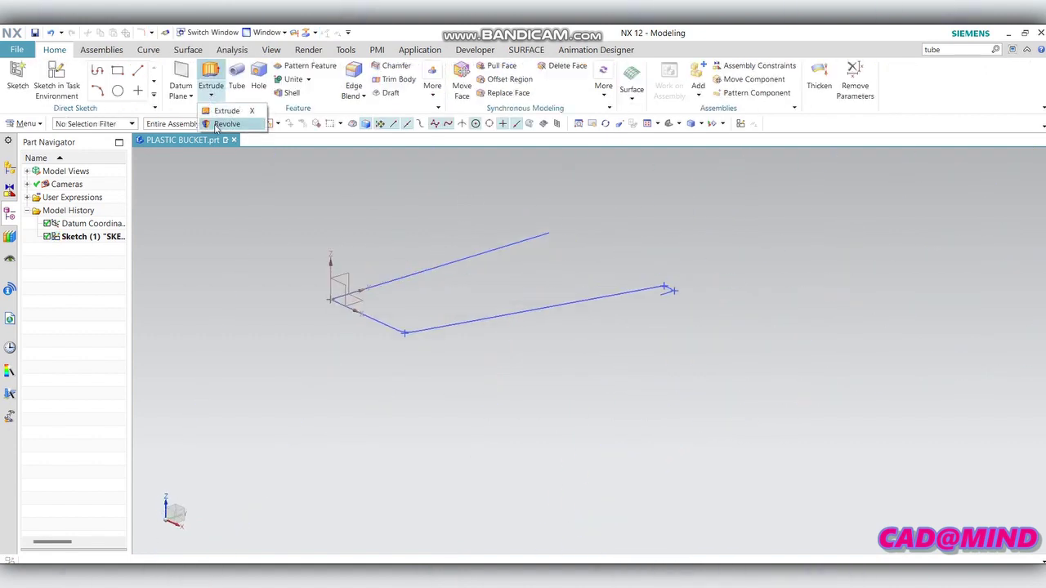
pyautogui.click(217, 127)
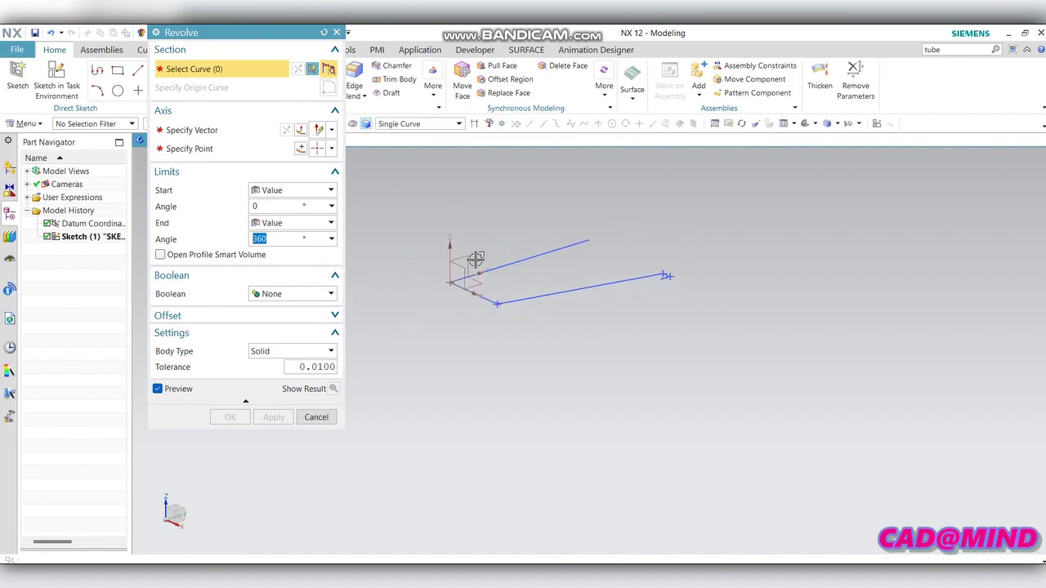
pyautogui.scroll(3, 490, 308)
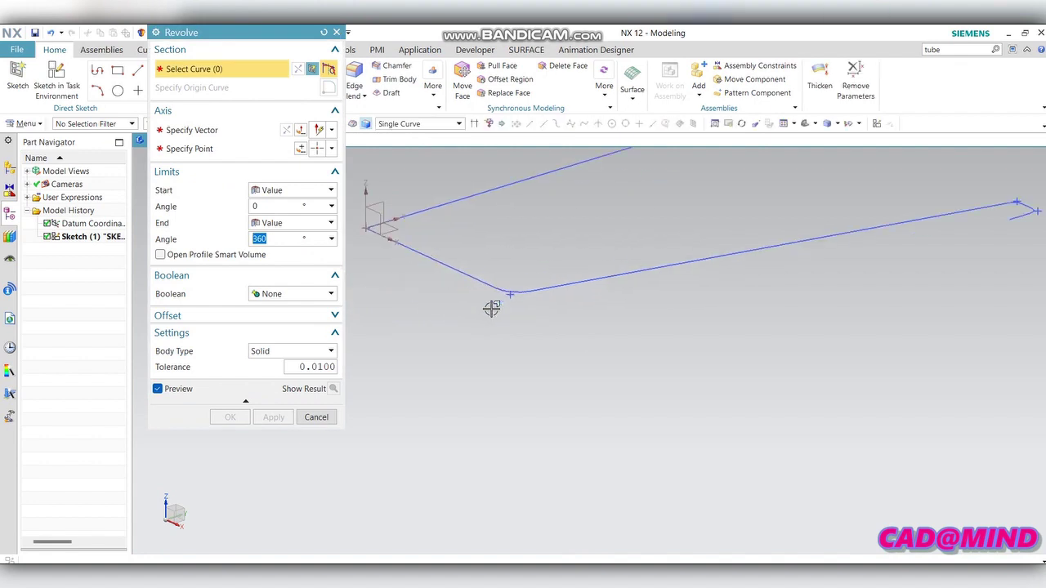
pyautogui.click(482, 283)
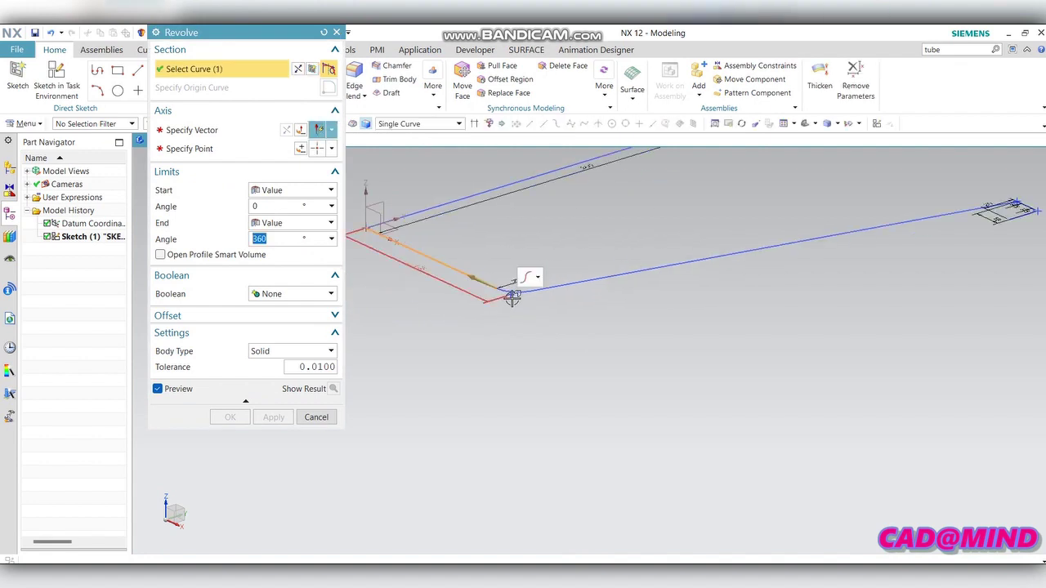
pyautogui.click(572, 281)
pyautogui.scroll(-3, 572, 311)
pyautogui.scroll(4, 689, 296)
pyautogui.scroll(3, 689, 296)
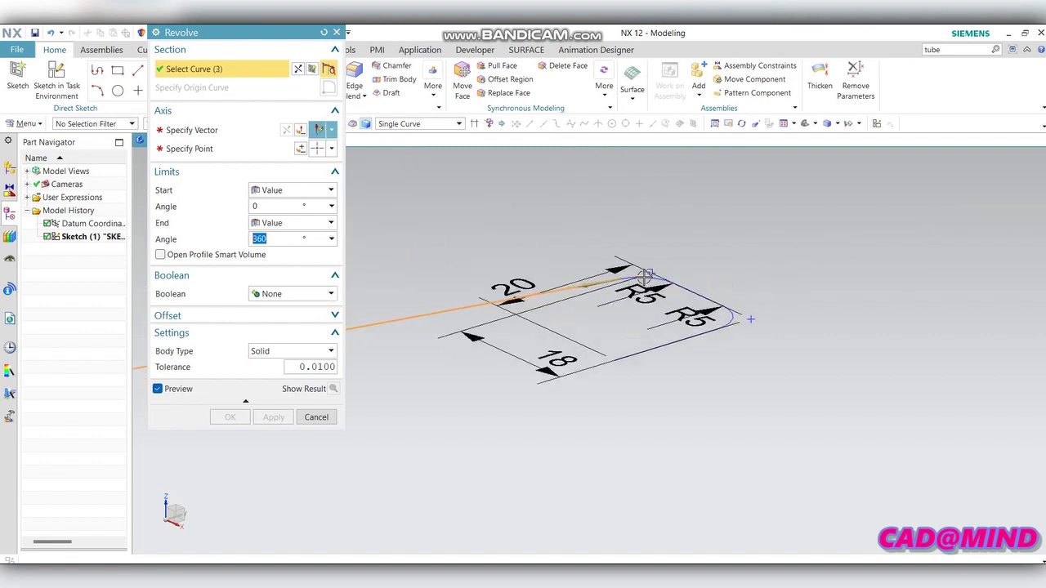
pyautogui.scroll(2, 689, 296)
pyautogui.click(653, 278)
pyautogui.click(723, 295)
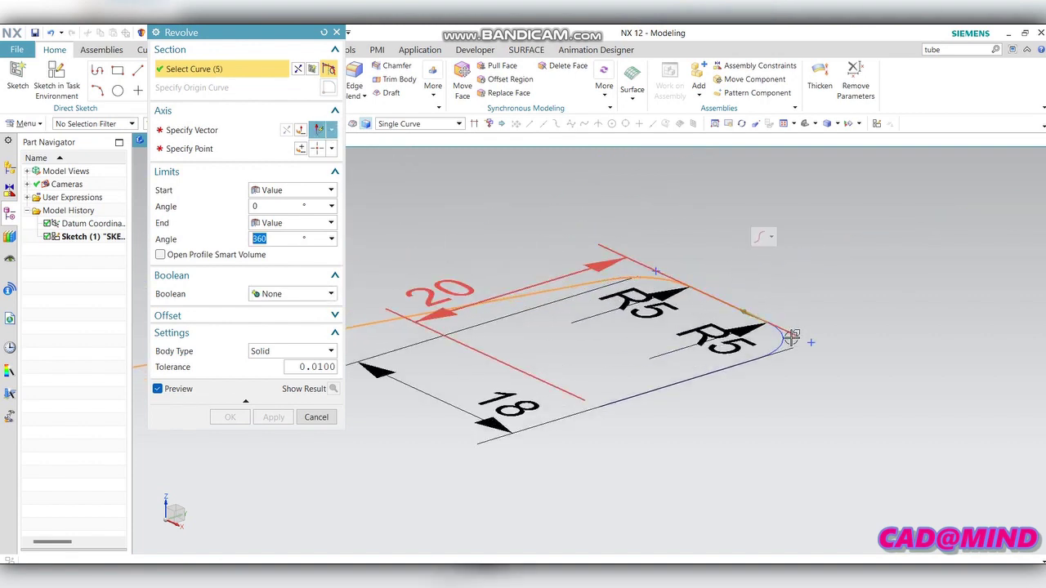
pyautogui.click(741, 369)
pyautogui.scroll(-3, 799, 282)
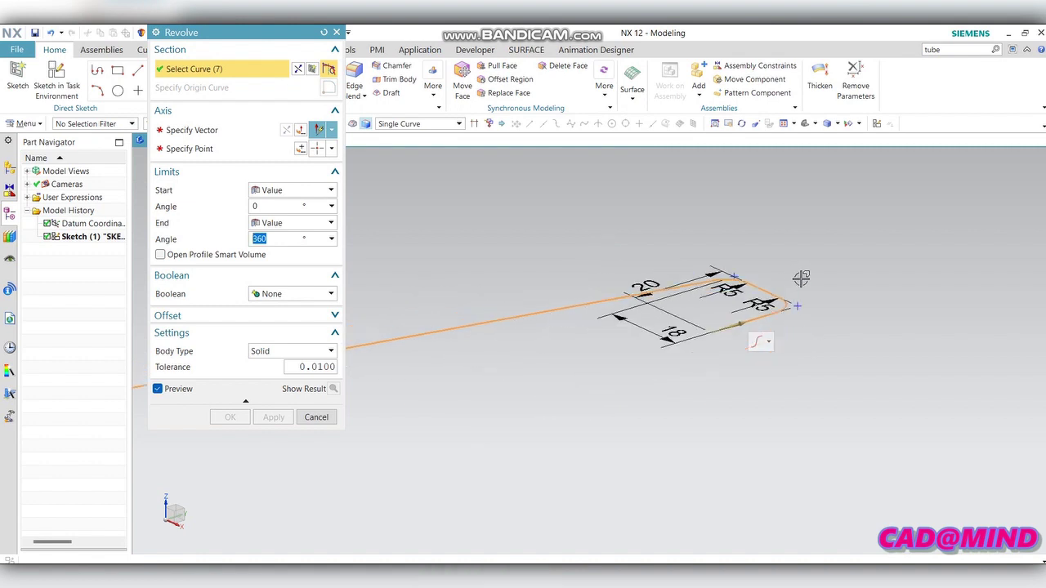
# Step: Revolve 360° about the vertical line through the origin as a sheet body
pyautogui.click(233, 135)
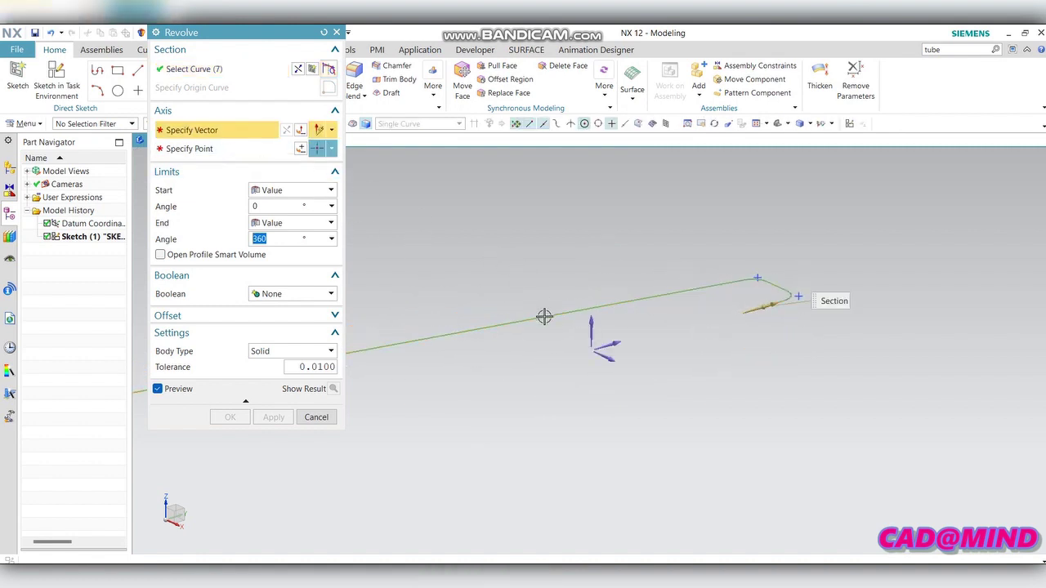
pyautogui.click(454, 255)
pyautogui.scroll(-2, 624, 256)
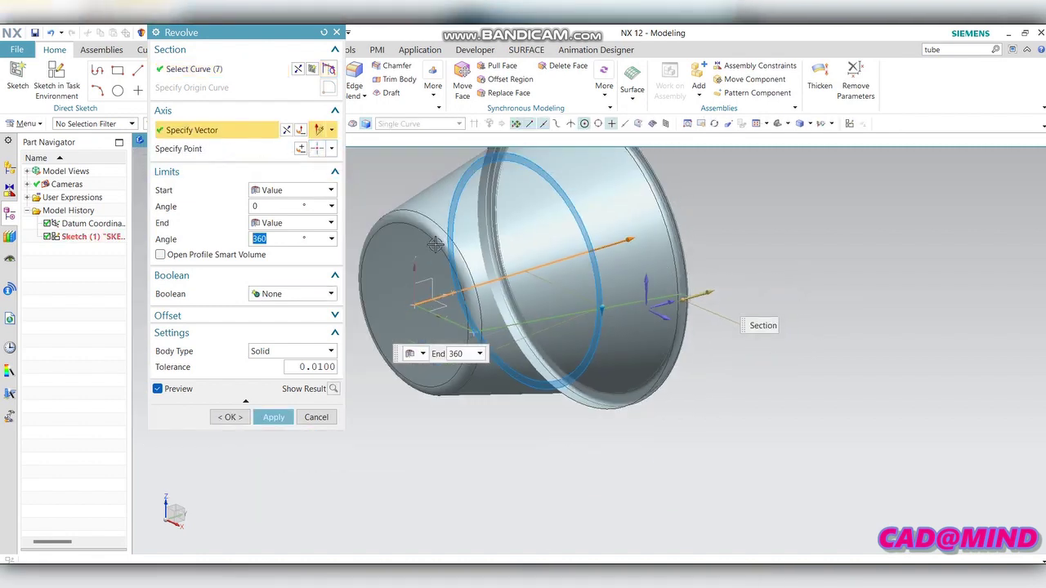
pyautogui.click(300, 150)
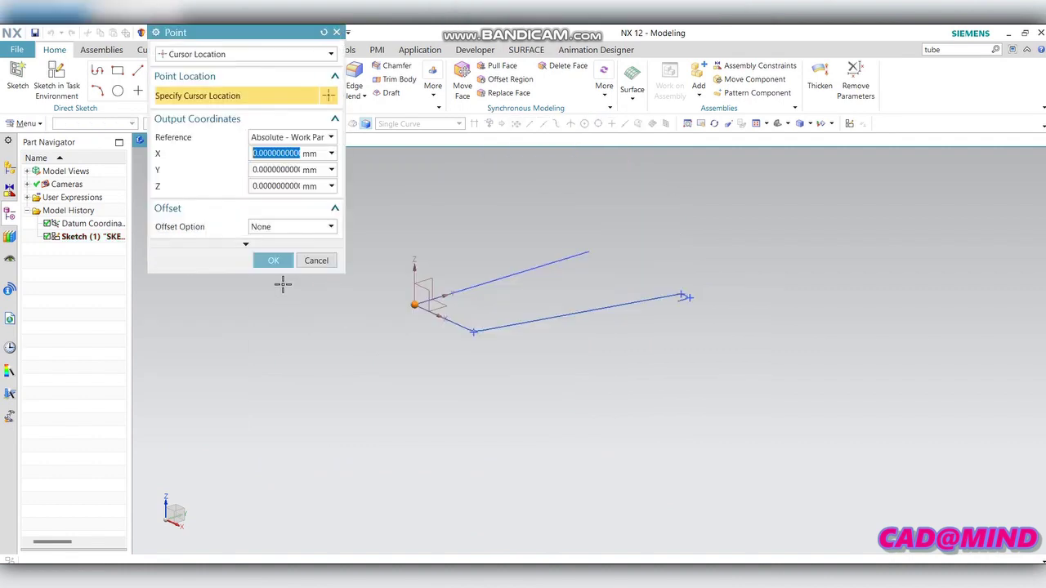
pyautogui.click(273, 259)
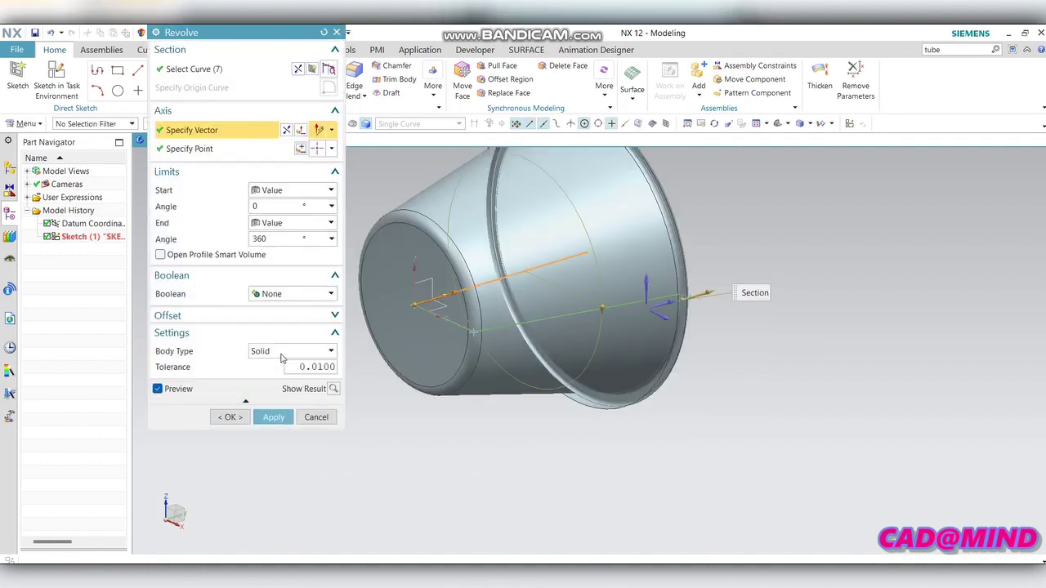
pyautogui.click(282, 353)
pyautogui.click(265, 373)
pyautogui.click(230, 418)
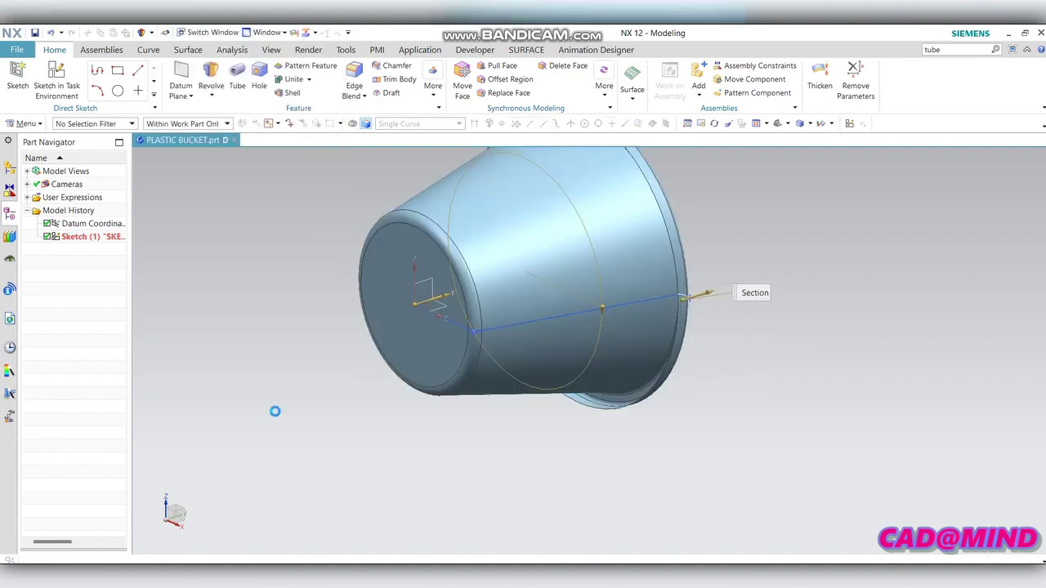
pyautogui.moveTo(381, 374)
pyautogui.mouseDown(button='middle')
pyautogui.moveTo(399, 450)
pyautogui.moveTo(358, 474)
pyautogui.moveTo(406, 497)
pyautogui.moveTo(186, 329)
pyautogui.mouseUp(button='middle')
# Step: Reopen Sketch (1) from the Part Navigator using Edit with Rollback
pyautogui.moveTo(307, 357); pyautogui.dragTo(152, 273, button='middle')
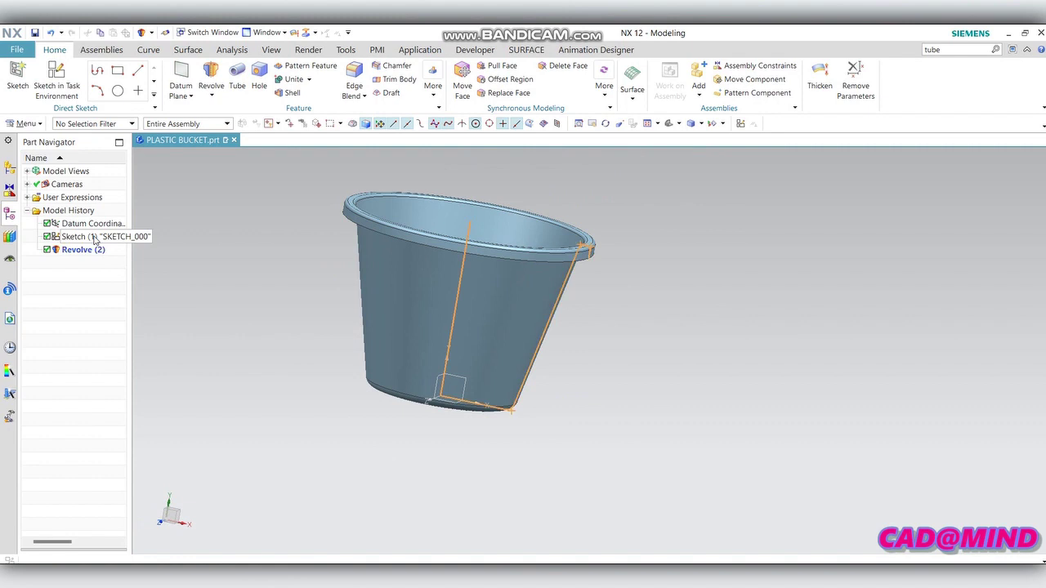
pyautogui.rightClick(94, 236)
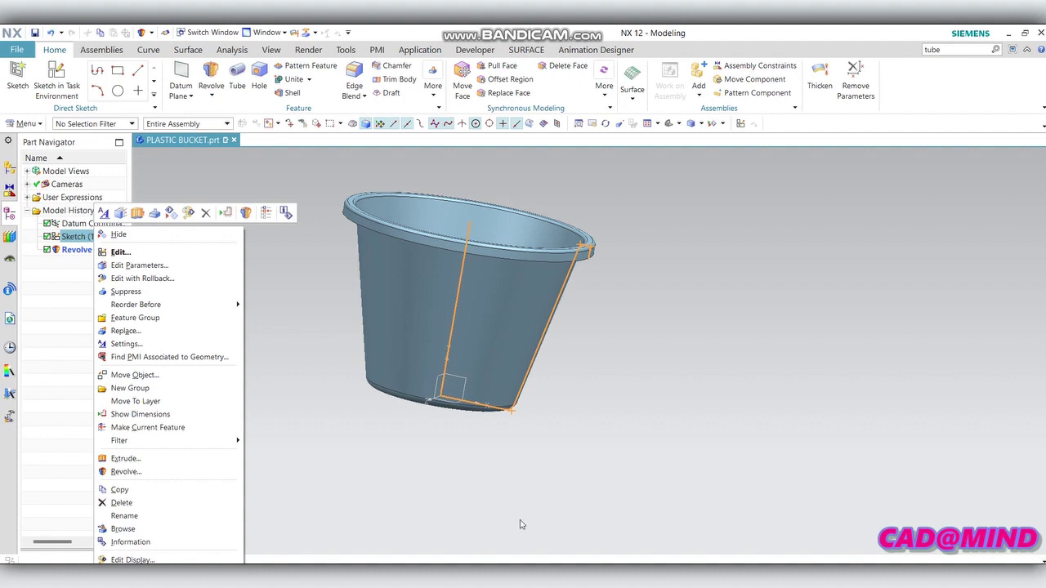
pyautogui.click(120, 252)
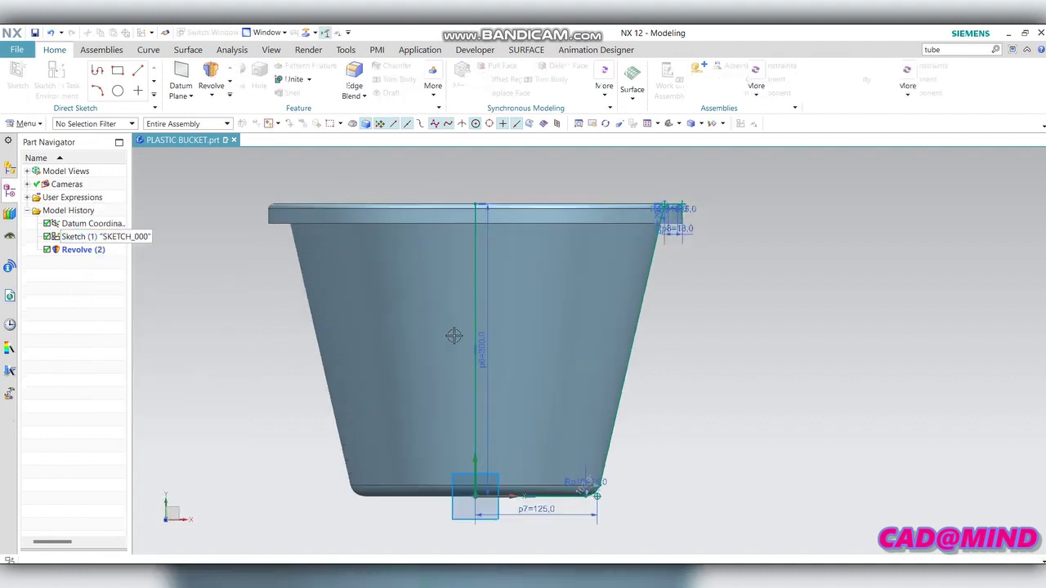
pyautogui.rightClick(78, 236)
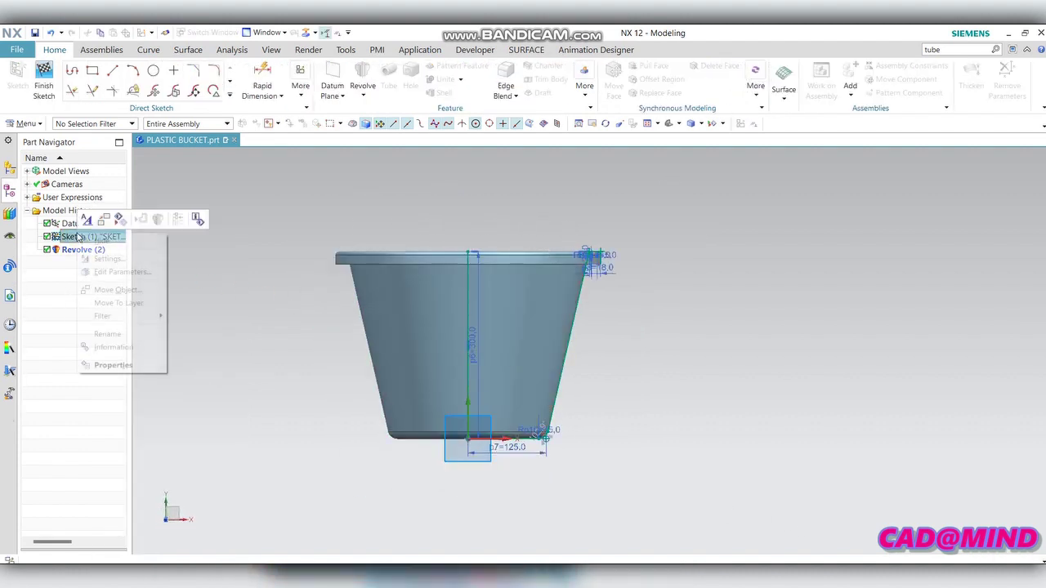
pyautogui.click(278, 254)
pyautogui.click(44, 79)
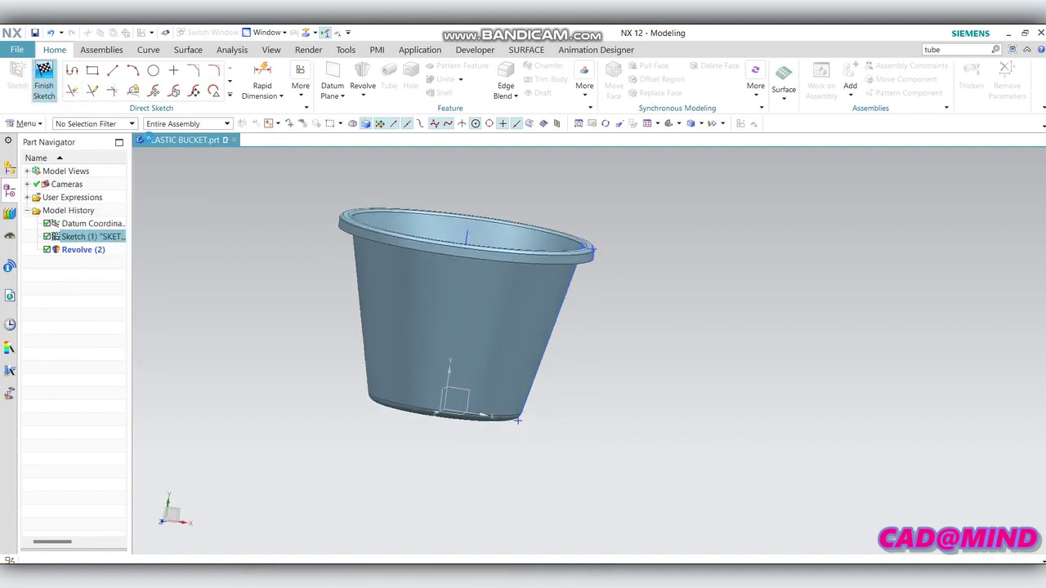
pyautogui.rightClick(86, 236)
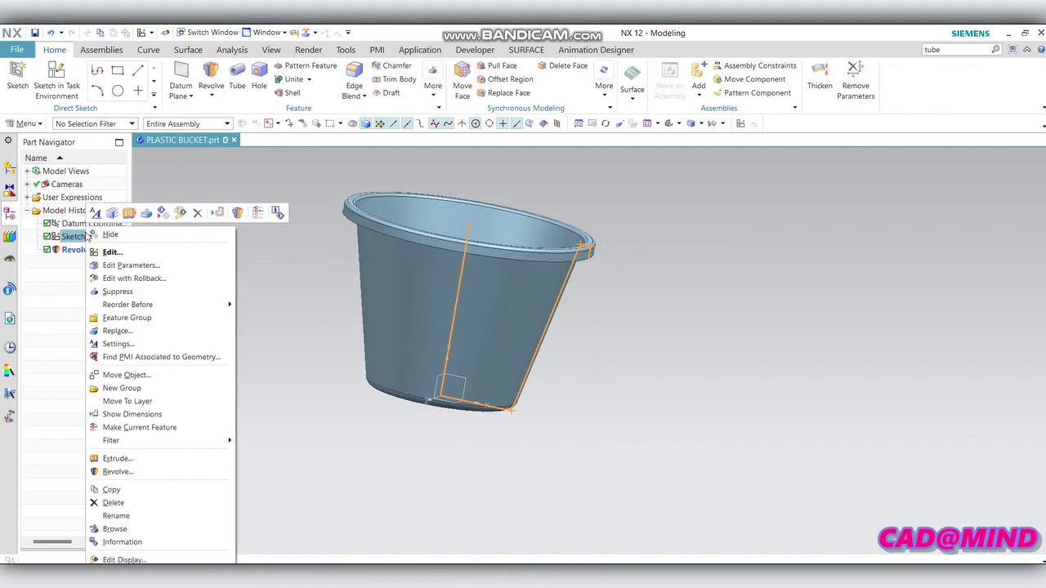
pyautogui.click(131, 279)
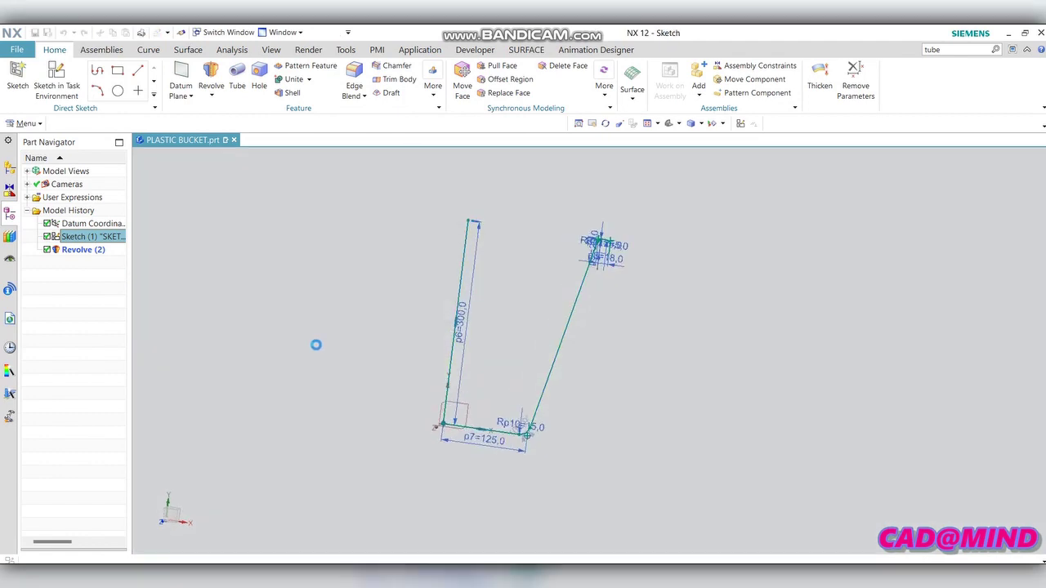
# Step: Dimension the top rim corner from the centre line at 156 mm, then finish the sketch
pyautogui.scroll(3, 596, 233)
pyautogui.scroll(1, 573, 226)
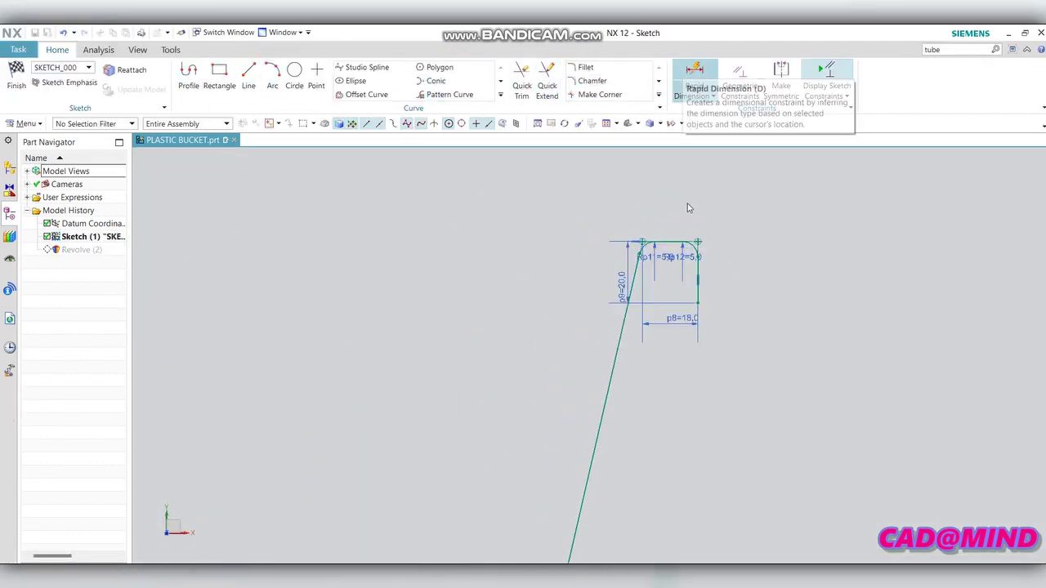
pyautogui.click(695, 78)
pyautogui.scroll(3, 637, 248)
pyautogui.scroll(1, 636, 247)
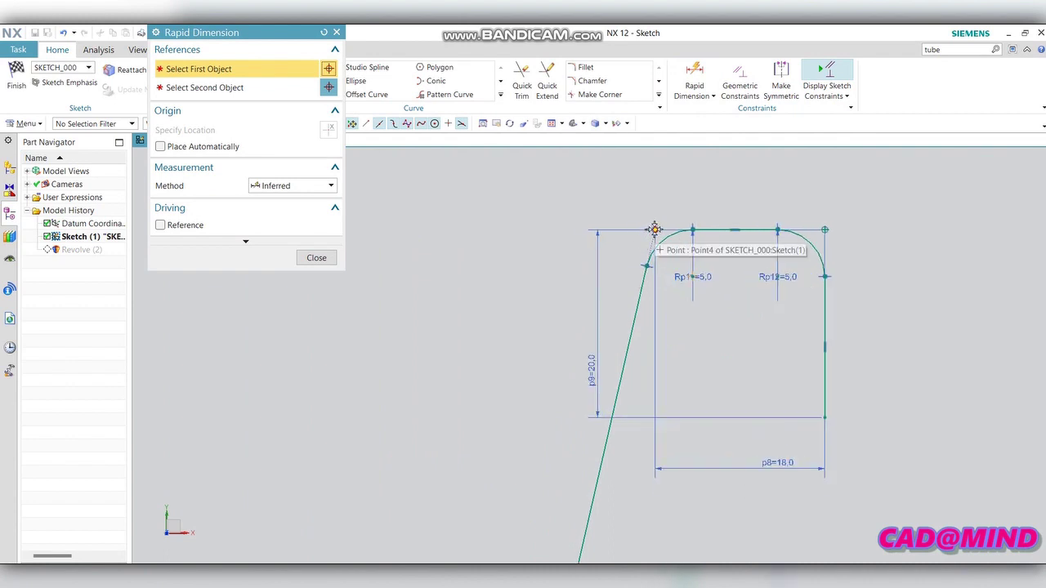
pyautogui.click(654, 226)
pyautogui.scroll(-2, 654, 226)
pyautogui.scroll(-4, 734, 271)
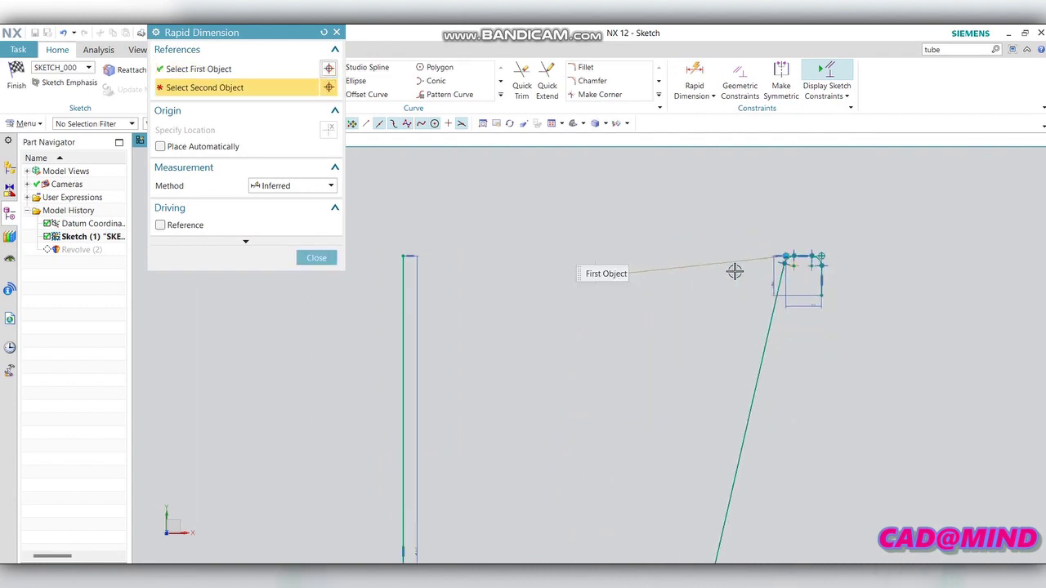
pyautogui.click(404, 254)
pyautogui.click(595, 240)
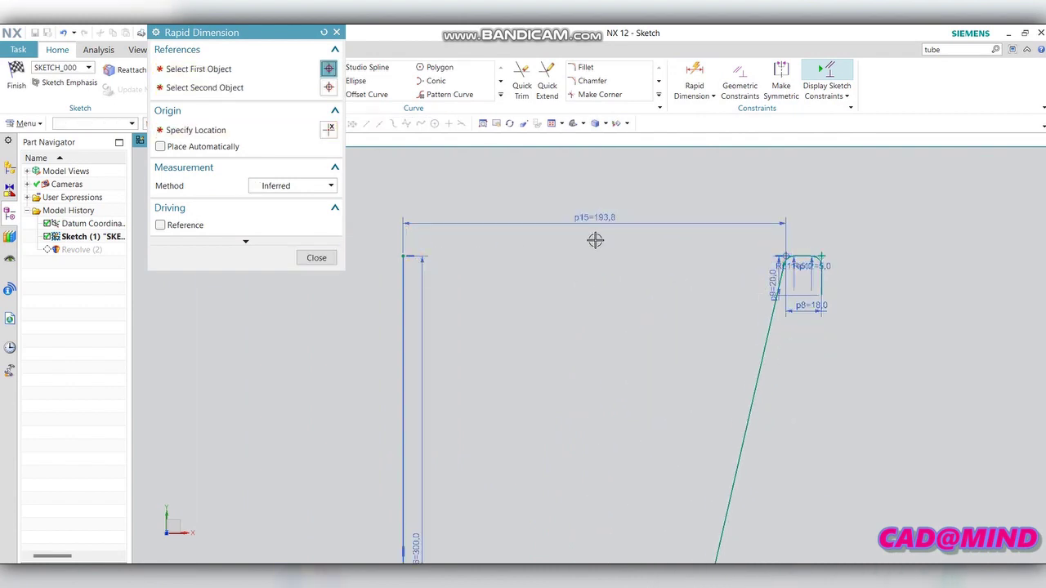
pyautogui.write('156')
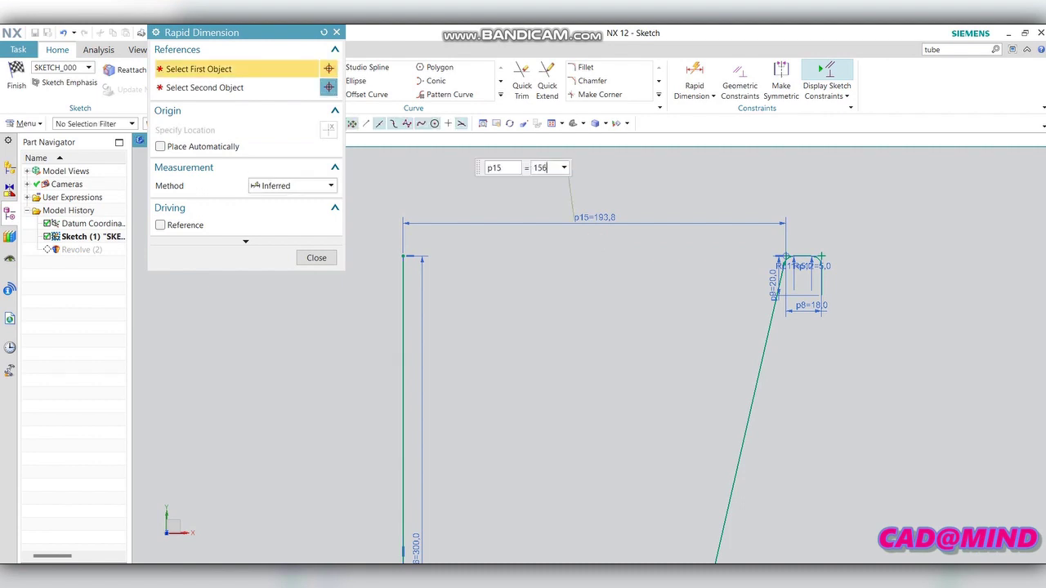
pyautogui.press('Return')
pyautogui.click(317, 258)
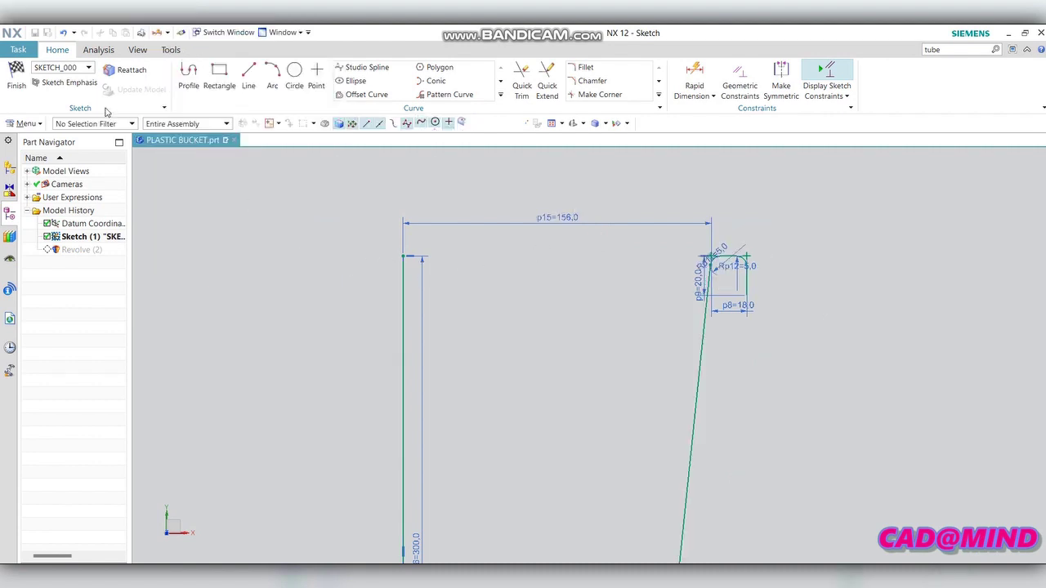
pyautogui.click(16, 76)
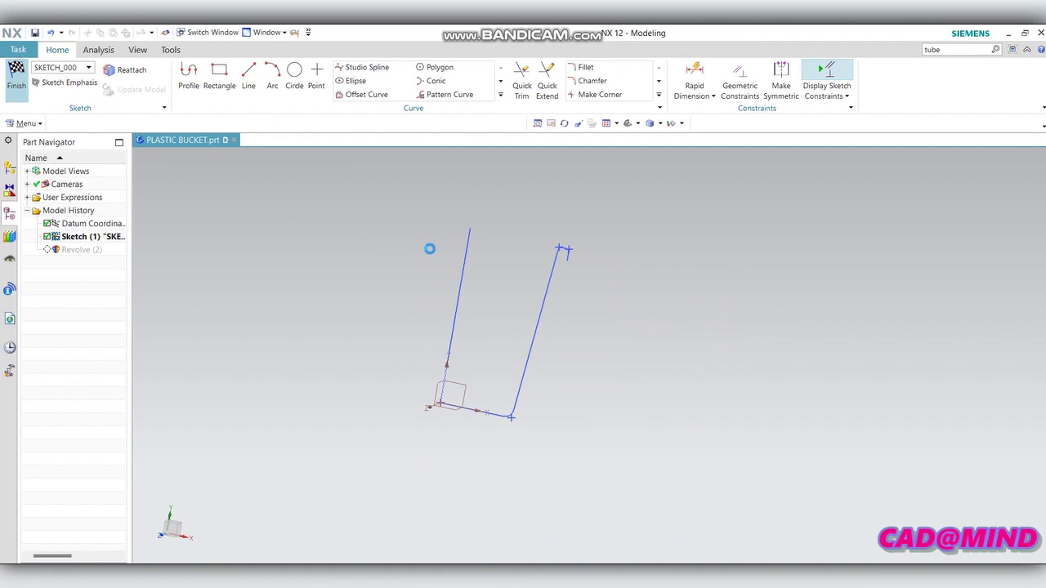
# Step: Thicken all the bucket's faces by 5 mm
pyautogui.moveTo(595, 262)
pyautogui.mouseDown(button='middle')
pyautogui.moveTo(606, 192)
pyautogui.moveTo(607, 299)
pyautogui.mouseUp(button='middle')
pyautogui.click(819, 82)
pyautogui.scroll(-3, 721, 235)
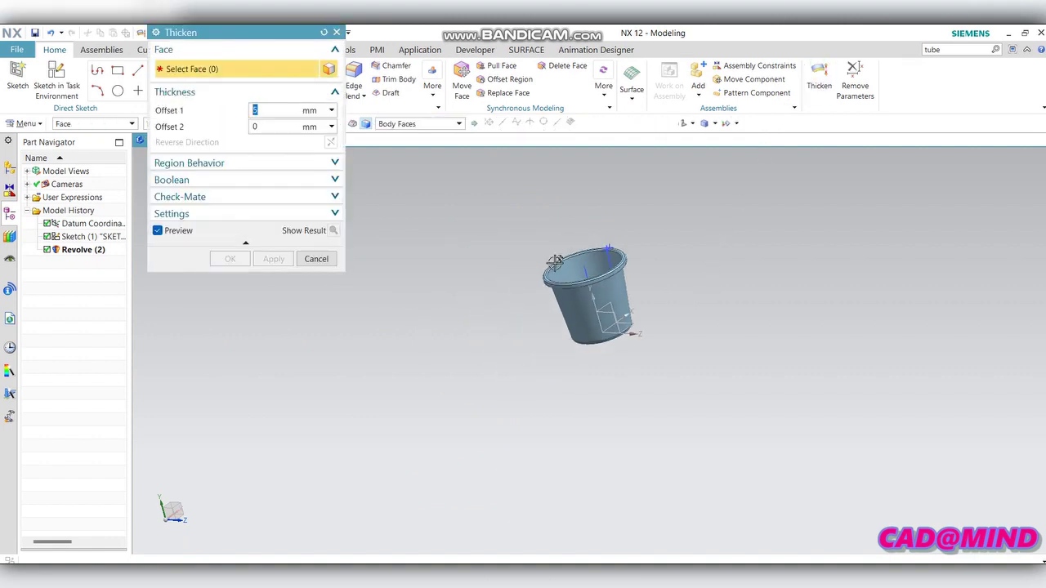
pyautogui.moveTo(678, 210); pyautogui.dragTo(505, 368)
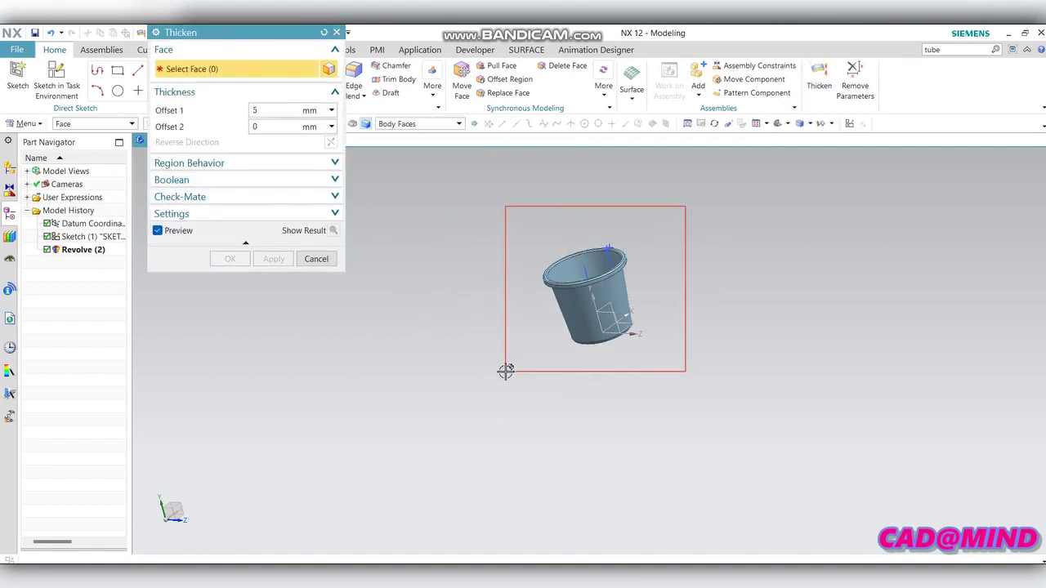
pyautogui.click(229, 258)
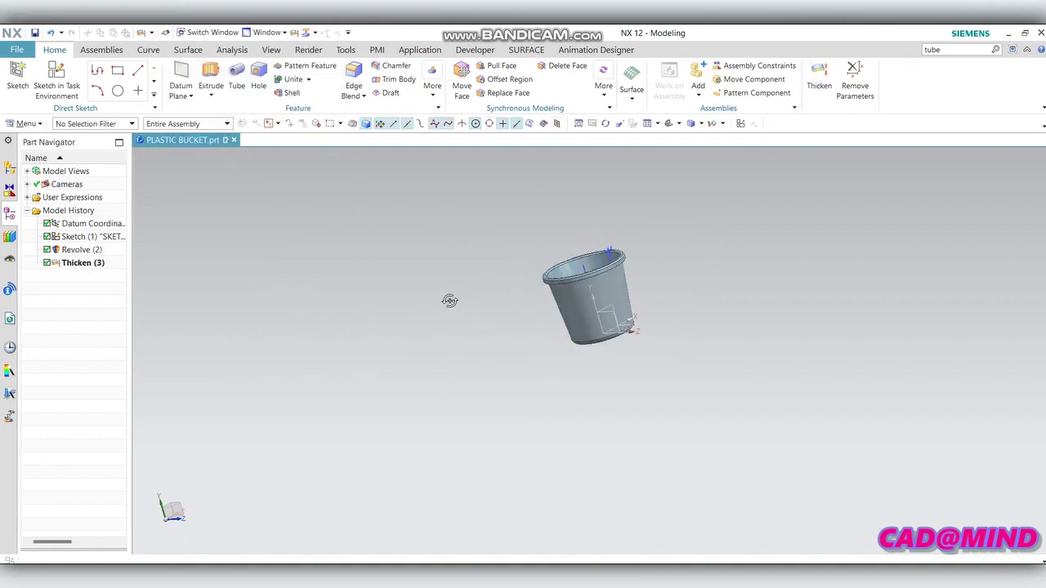
# Step: Orient the thickened bucket to a straight front view
pyautogui.moveTo(450, 300); pyautogui.dragTo(411, 280, button='middle')
pyautogui.scroll(3, 602, 253)
pyautogui.scroll(3, 644, 286)
pyautogui.press('Escape')
pyautogui.moveTo(644, 286); pyautogui.dragTo(736, 393, button='middle')
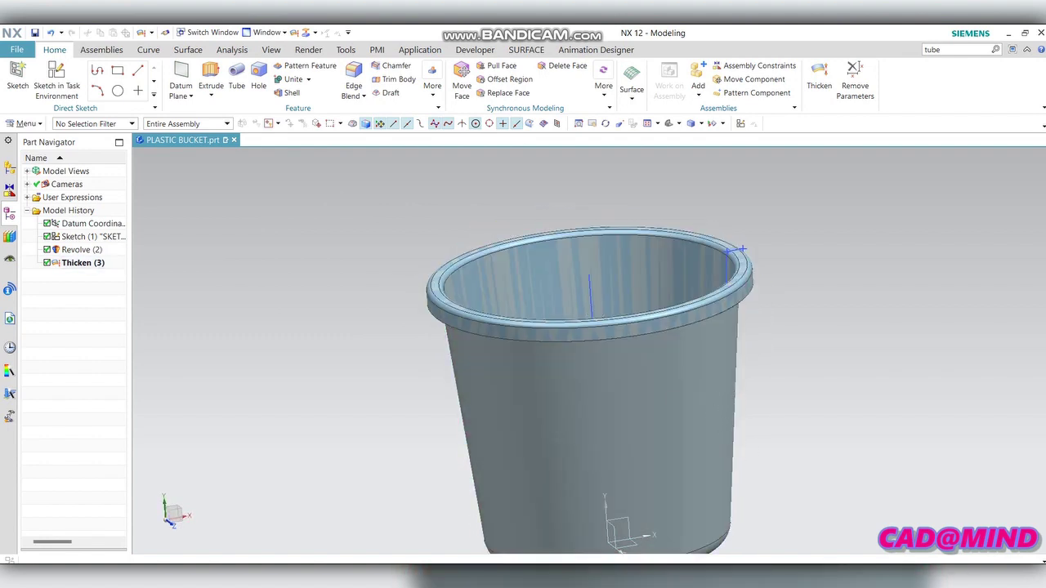
pyautogui.hotkey('ctrl', 'alt', 'f')
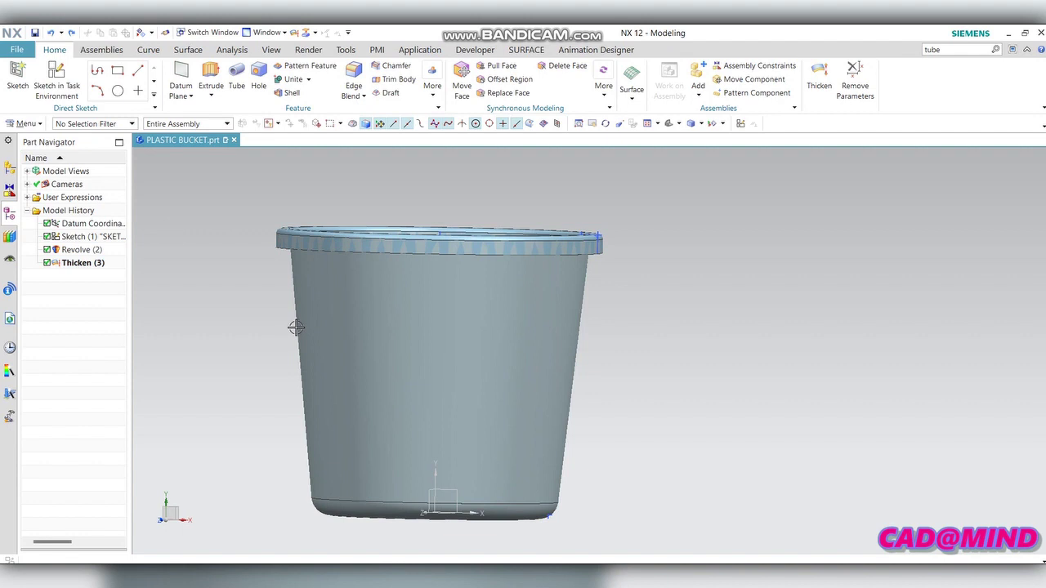
# Step: Start a new sketch and draw a 25 mm vertical line down from the rim, then a horizontal line
pyautogui.click(18, 85)
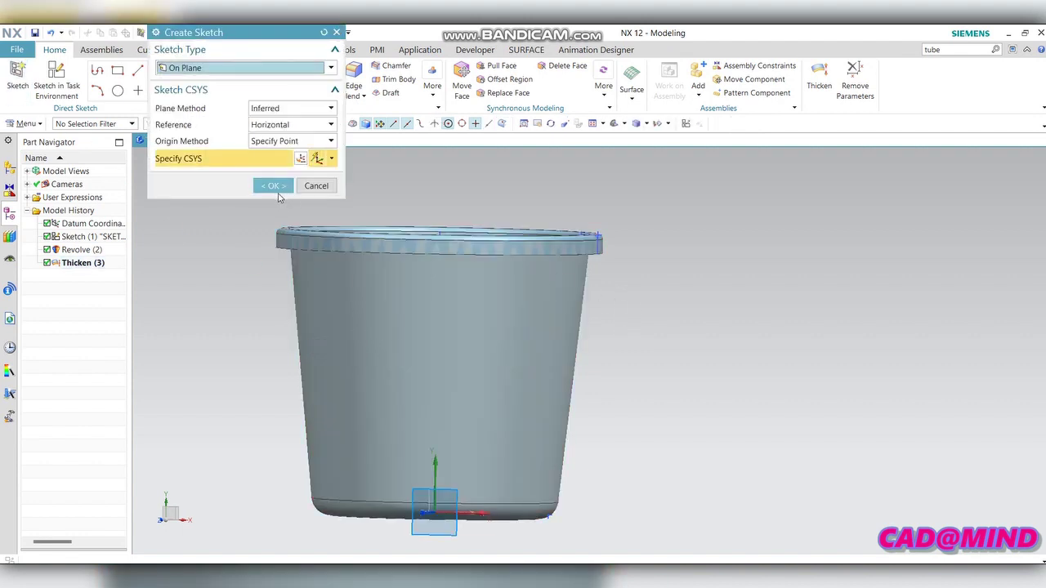
pyautogui.click(274, 186)
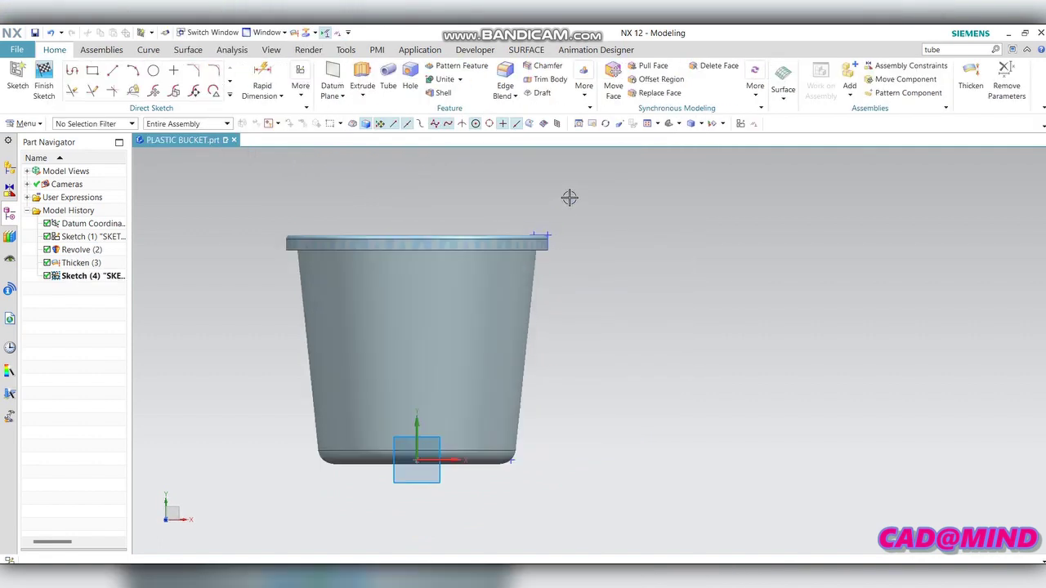
pyautogui.scroll(5, 527, 242)
pyautogui.scroll(2, 523, 245)
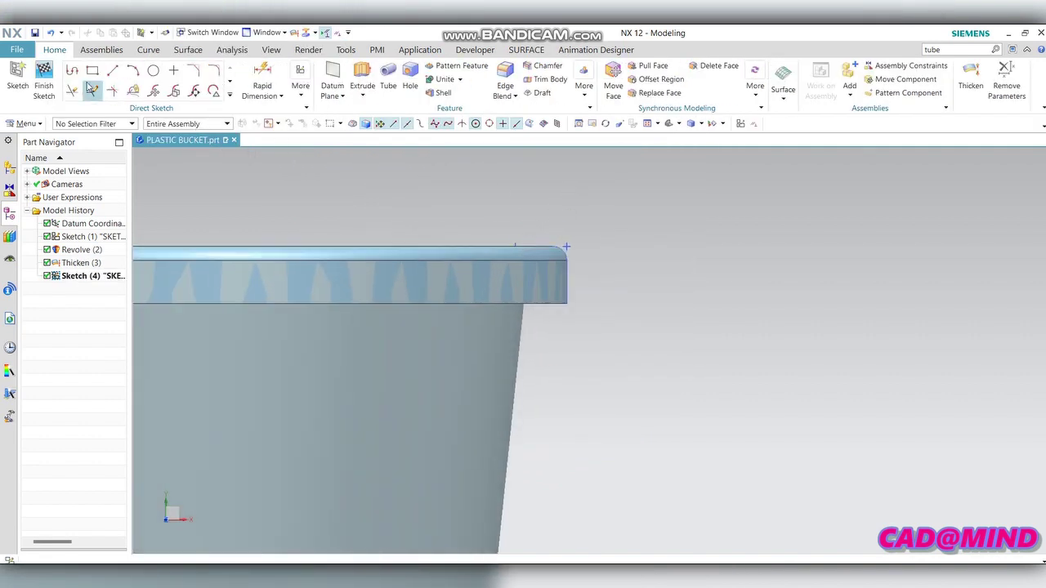
pyautogui.press('z')
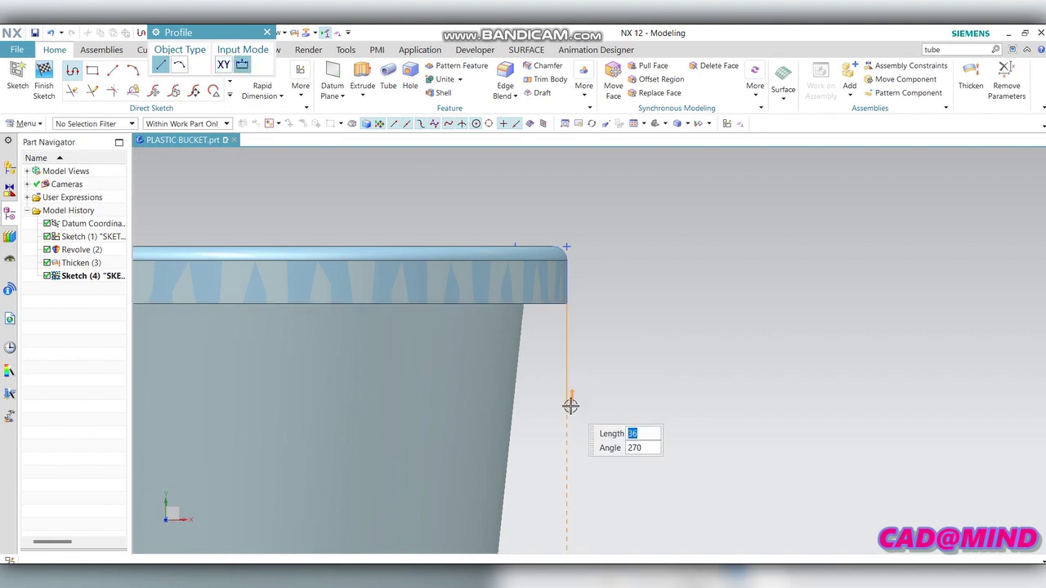
pyautogui.write('5')
pyautogui.press('Tab')
pyautogui.press('Return')
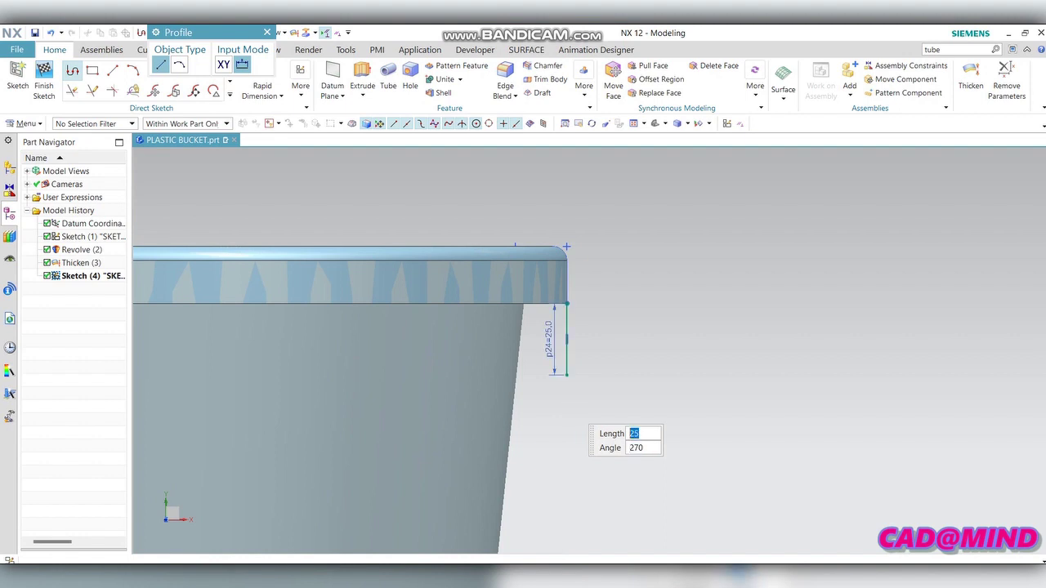
pyautogui.click(398, 372)
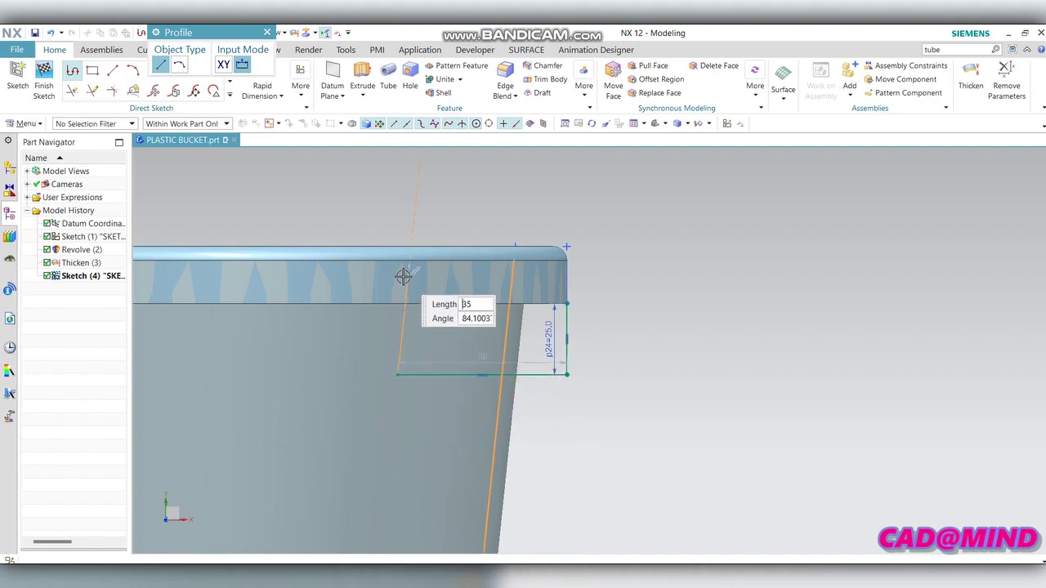
pyautogui.press('Escape')
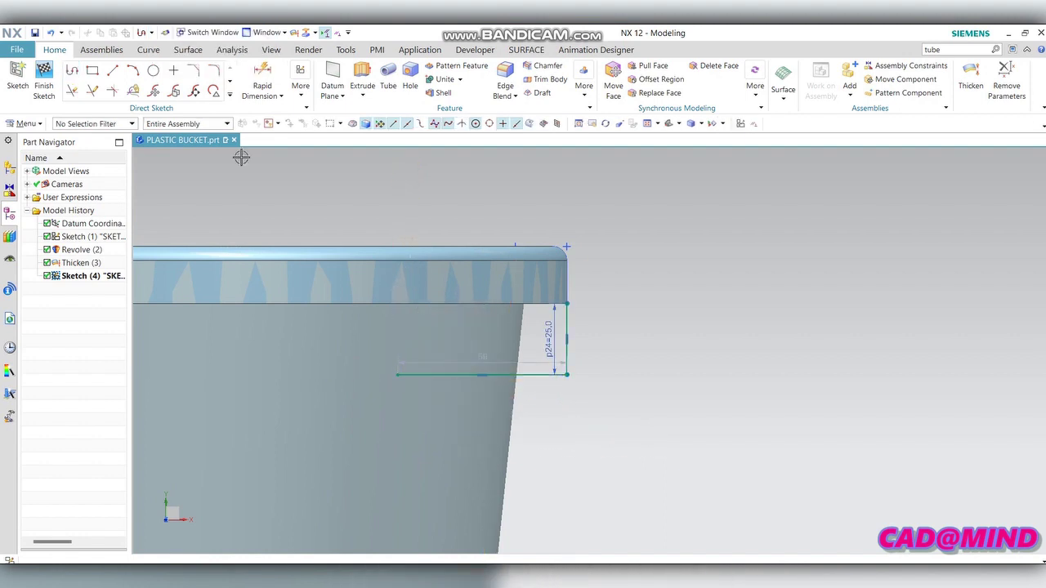
# Step: Add a line along the rim's lower edge and a vertical line closing the rectangle
pyautogui.click(566, 303)
pyautogui.click(387, 300)
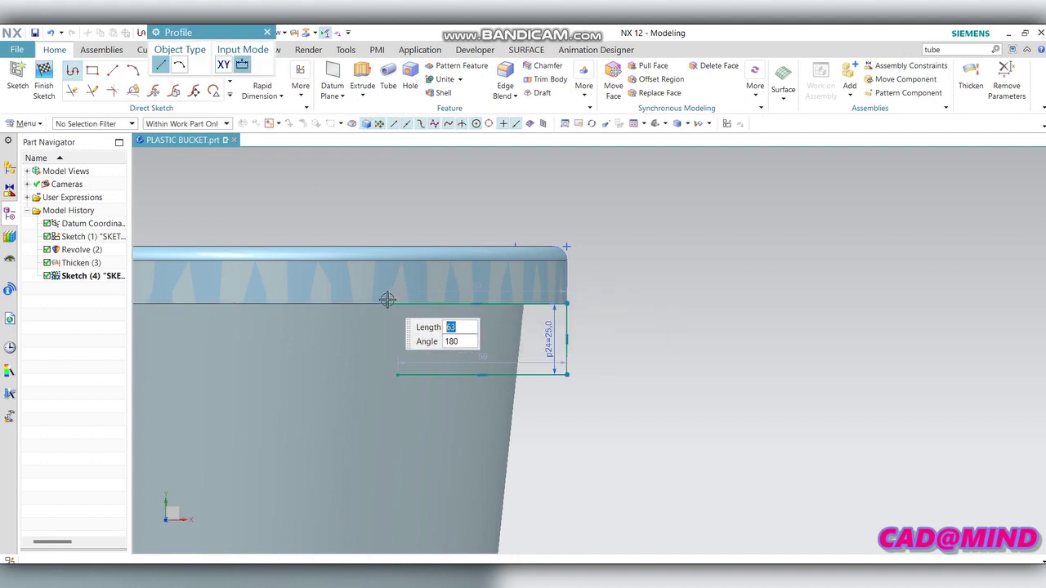
pyautogui.press('Escape')
pyautogui.press('l')
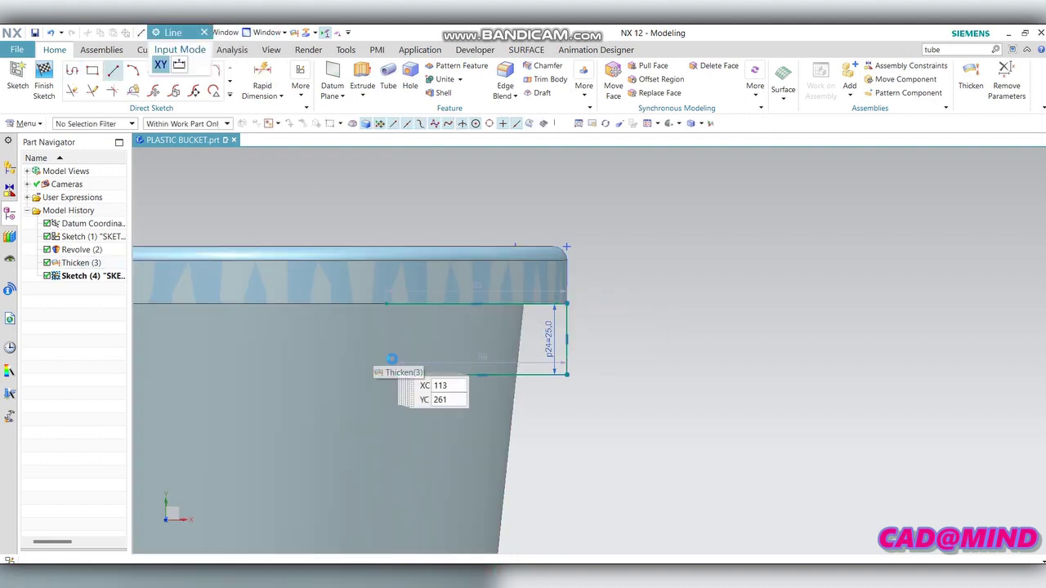
pyautogui.click(397, 375)
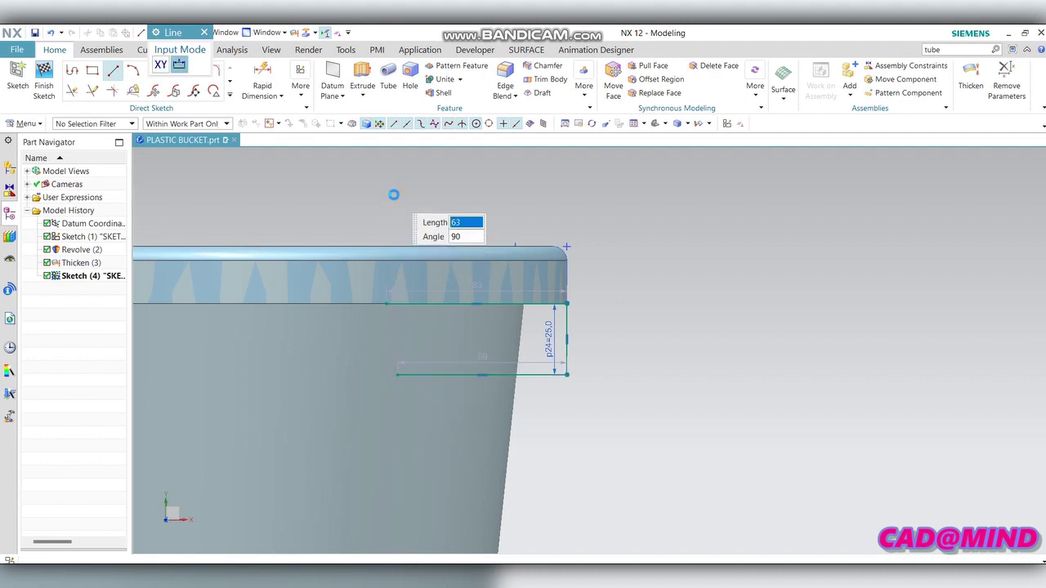
pyautogui.click(398, 197)
pyautogui.press('Escape')
# Step: Trim the line sticking above the rectangle and finish the sketch
pyautogui.scroll(1, 392, 286)
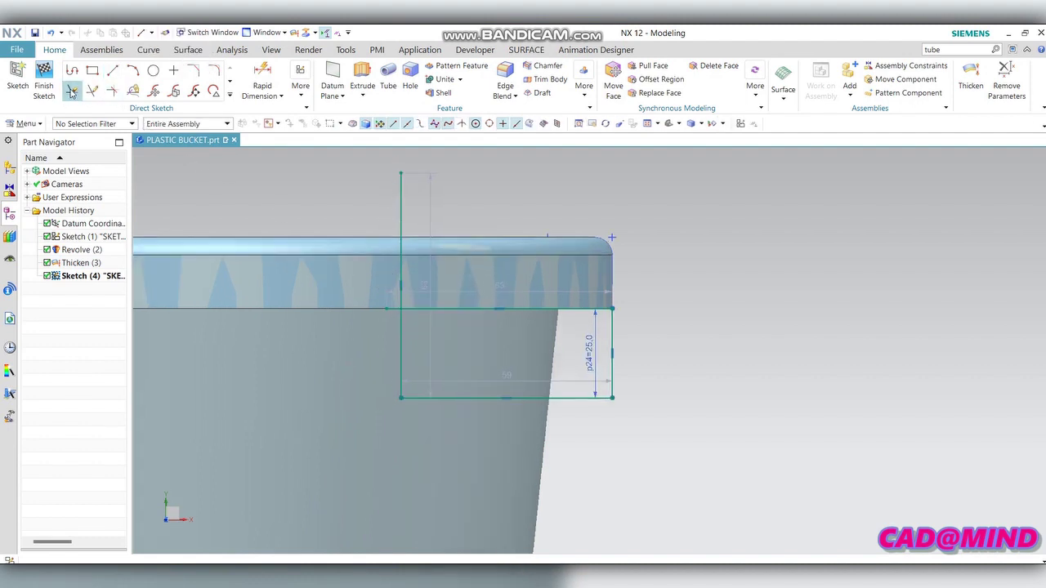
pyautogui.click(72, 92)
pyautogui.click(402, 214)
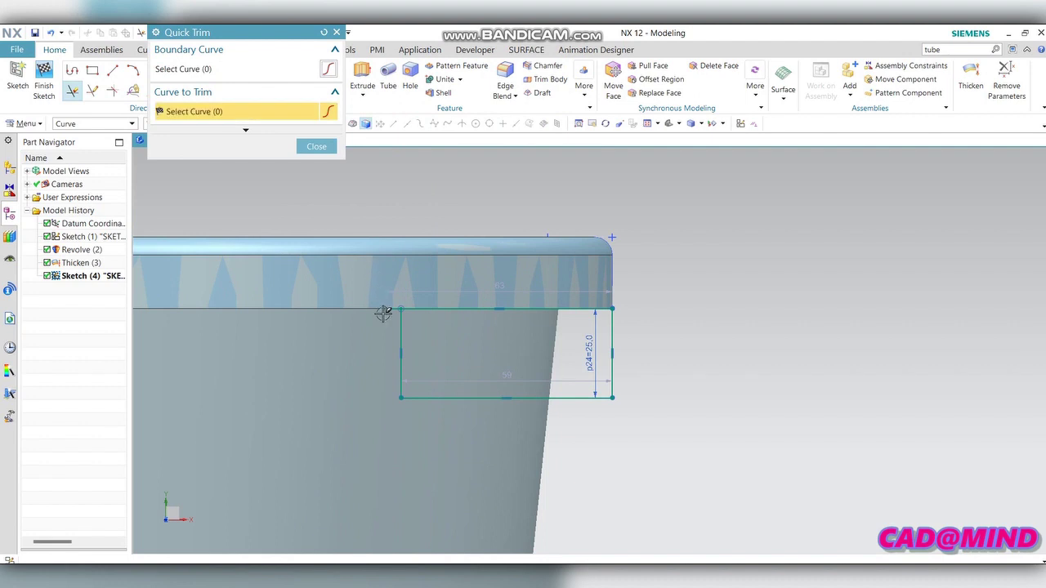
pyautogui.click(314, 147)
pyautogui.scroll(-2, 527, 198)
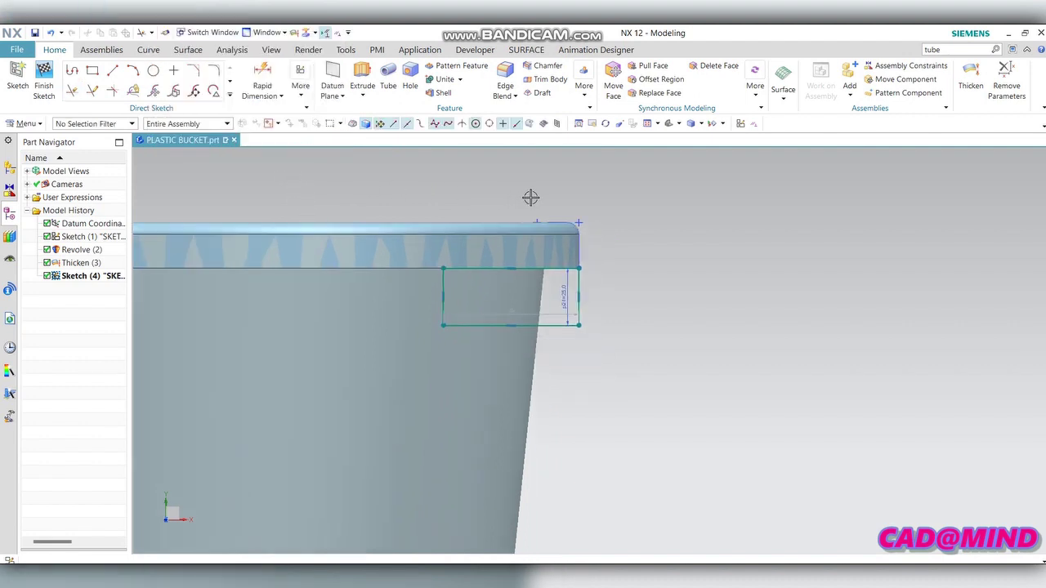
pyautogui.scroll(-1, 523, 198)
pyautogui.click(41, 92)
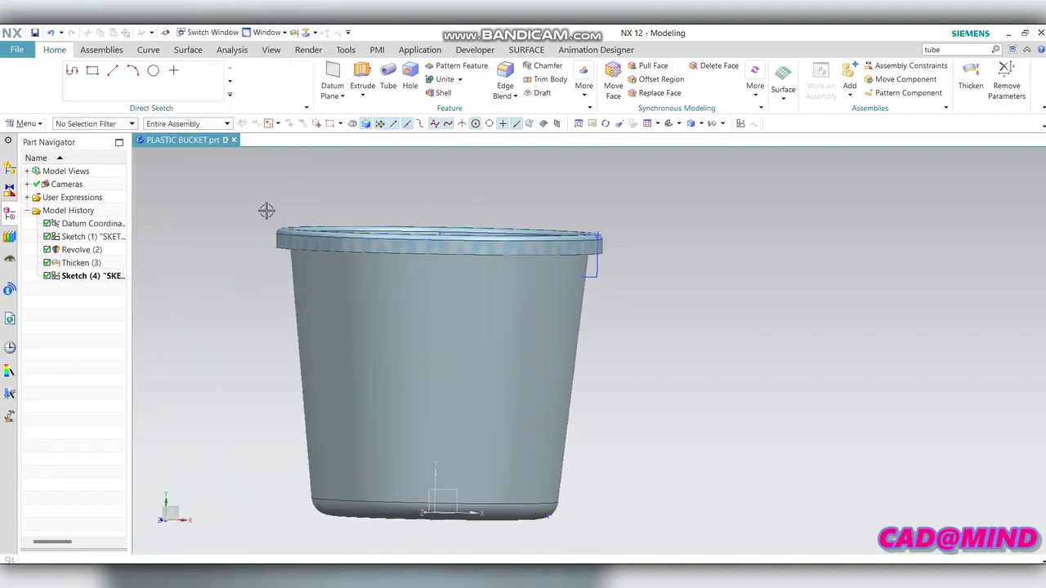
# Step: Extrude Sketch (4) symmetrically by 35 mm with Boolean None as Extrude (5)
pyautogui.click(218, 72)
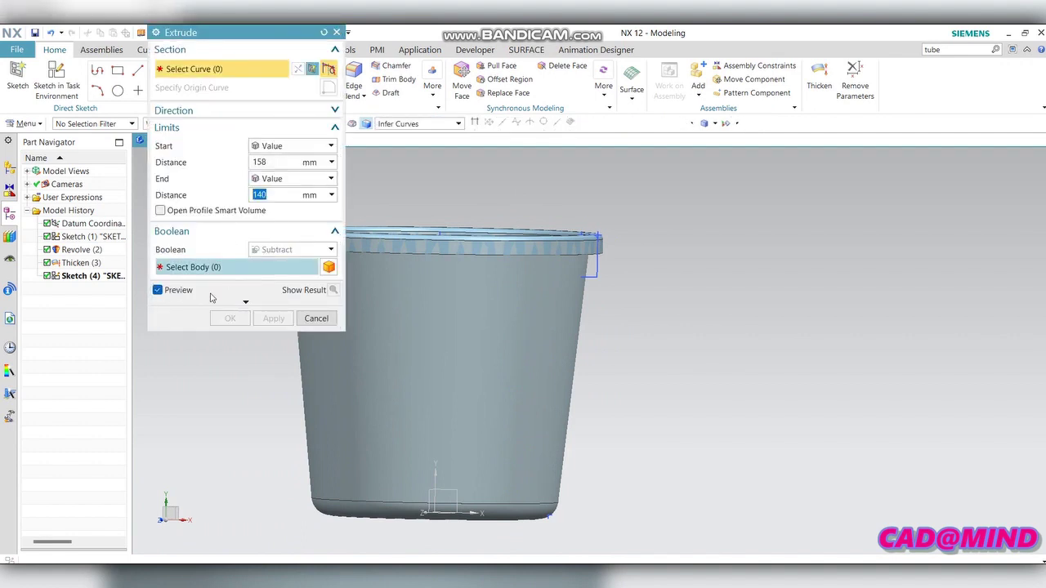
pyautogui.click(79, 276)
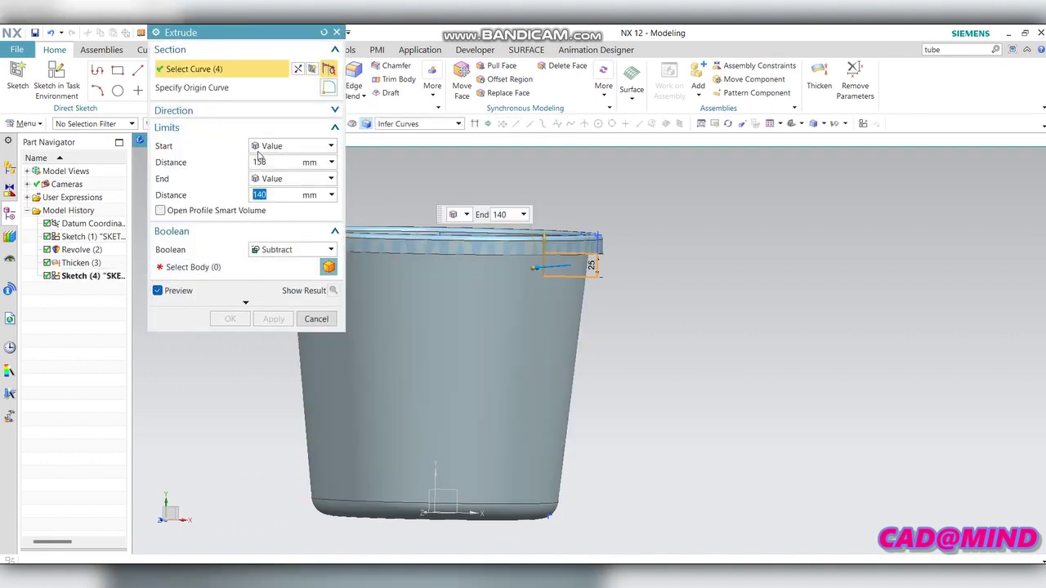
pyautogui.click(263, 116)
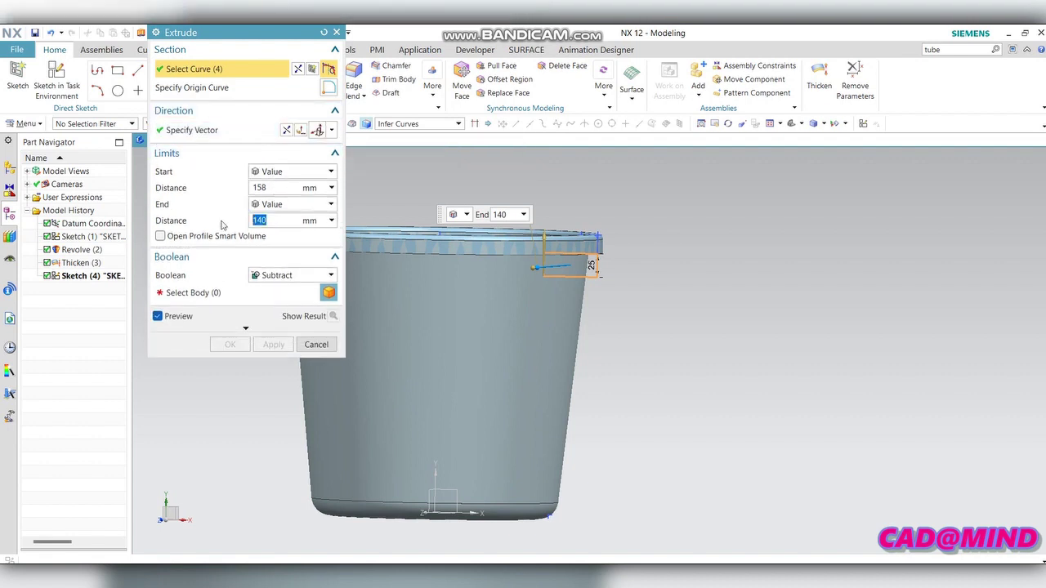
pyautogui.write('35')
pyautogui.press('Return')
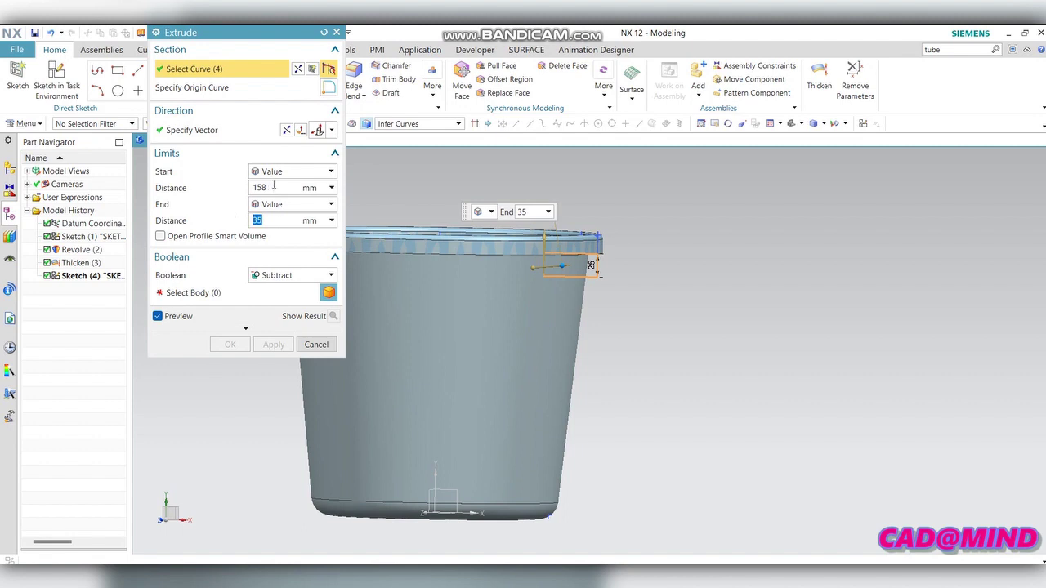
pyautogui.click(274, 186)
pyautogui.write('0')
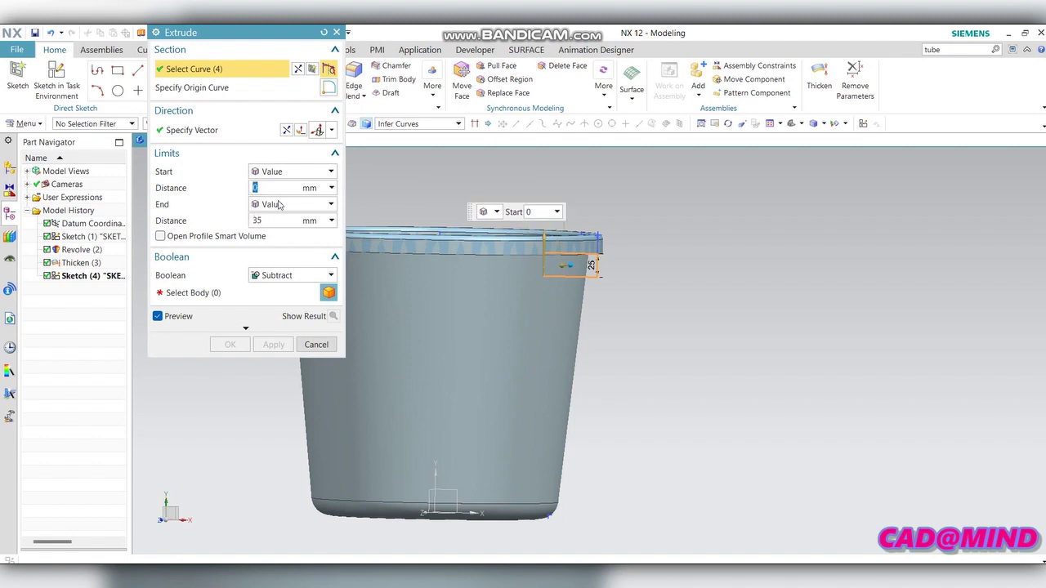
pyautogui.click(279, 204)
pyautogui.click(288, 230)
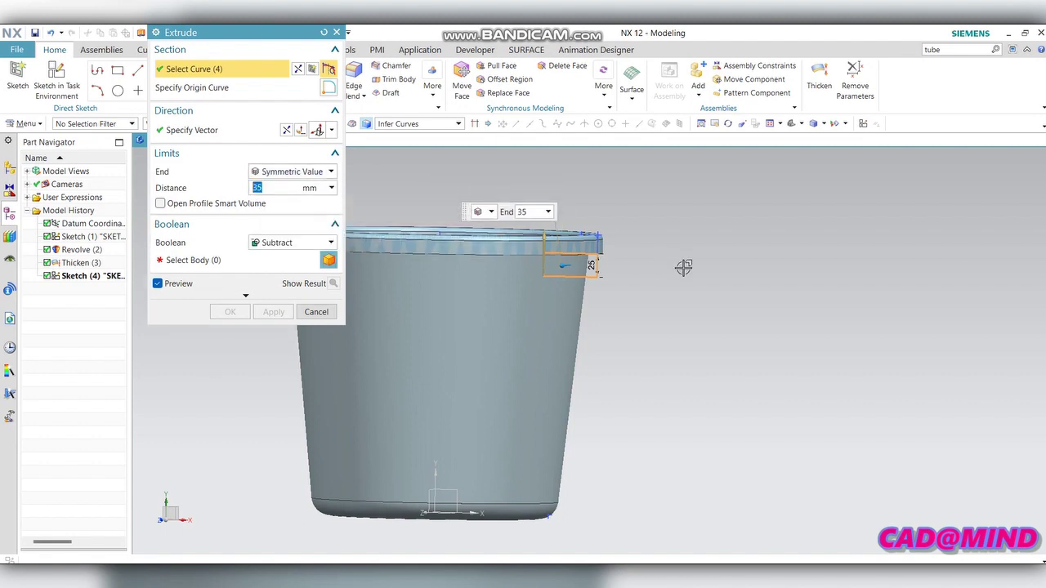
pyautogui.click(301, 243)
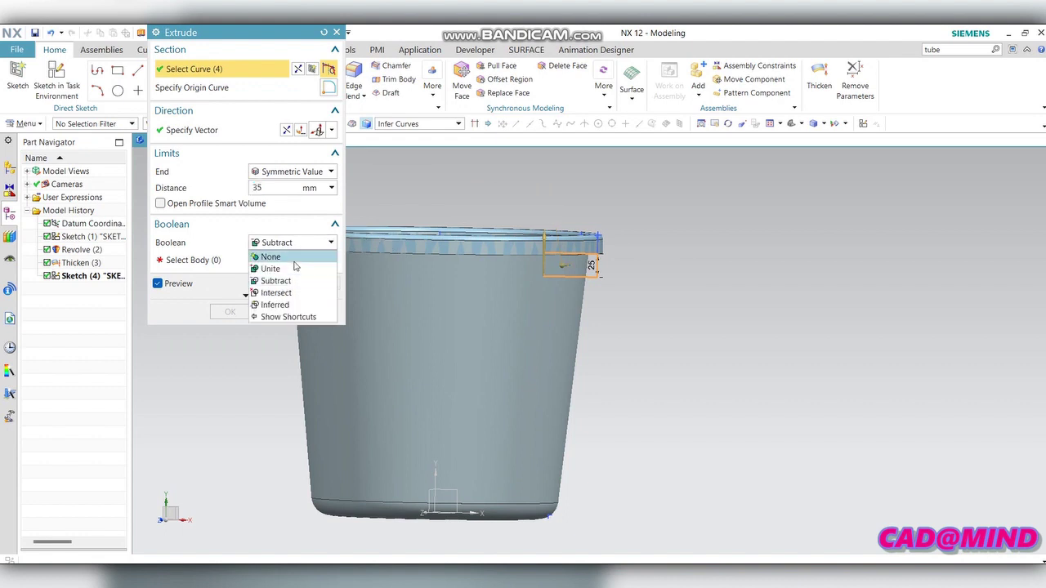
pyautogui.click(293, 259)
pyautogui.click(242, 302)
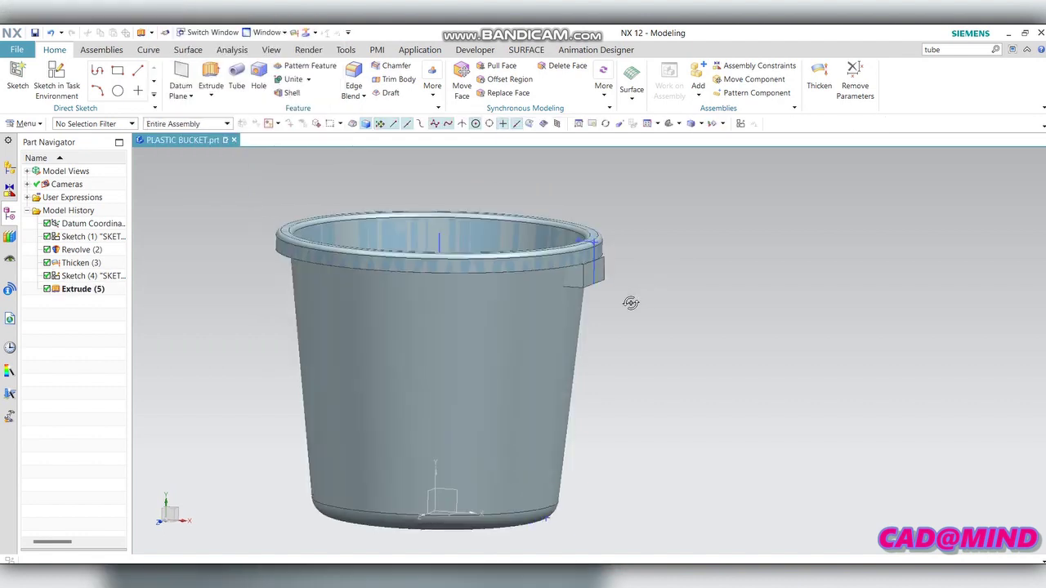
pyautogui.moveTo(531, 343); pyautogui.dragTo(617, 312, button='middle')
pyautogui.scroll(-3, 502, 324)
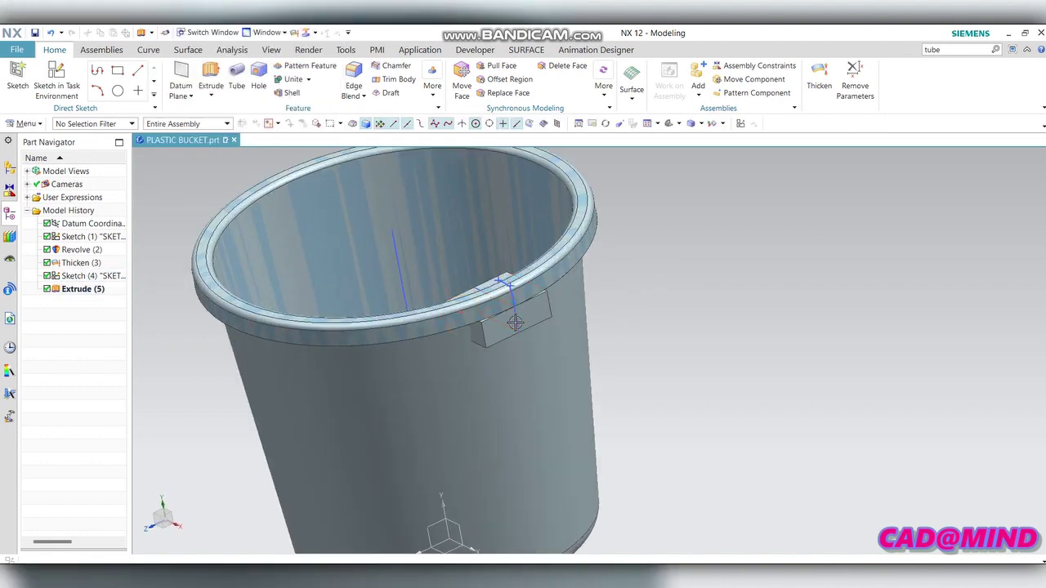
# Step: Hide the profile Sketch (1) so only the solid bucket and its rim block lug show
pyautogui.click(515, 323)
pyautogui.moveTo(668, 345); pyautogui.dragTo(685, 313, button='middle')
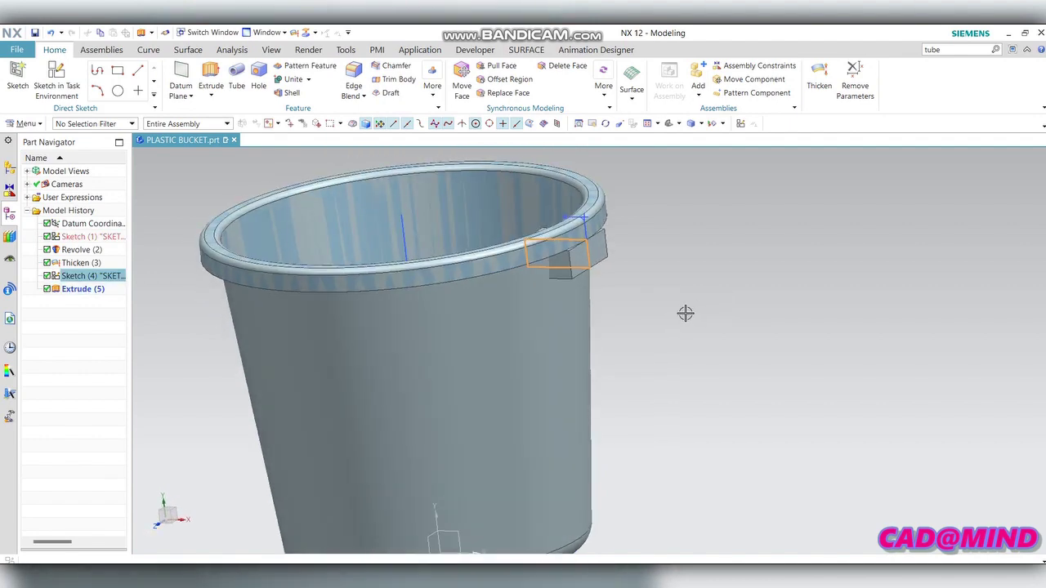
pyautogui.click(407, 229)
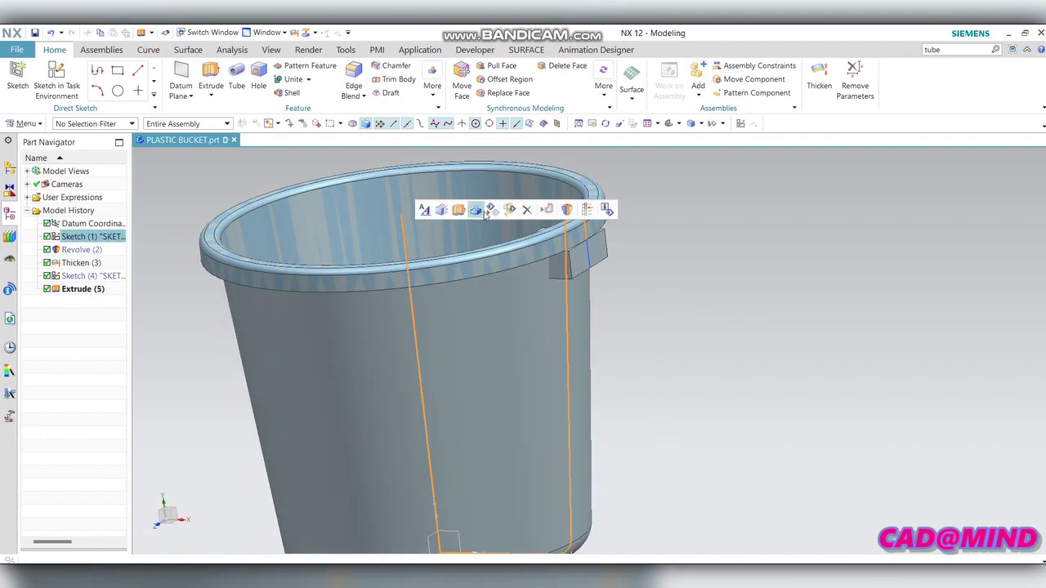
pyautogui.click(485, 212)
pyautogui.moveTo(490, 192)
pyautogui.mouseDown(button='middle')
pyautogui.moveTo(673, 264)
pyautogui.moveTo(532, 251)
pyautogui.moveTo(455, 144)
pyautogui.mouseUp(button='middle')
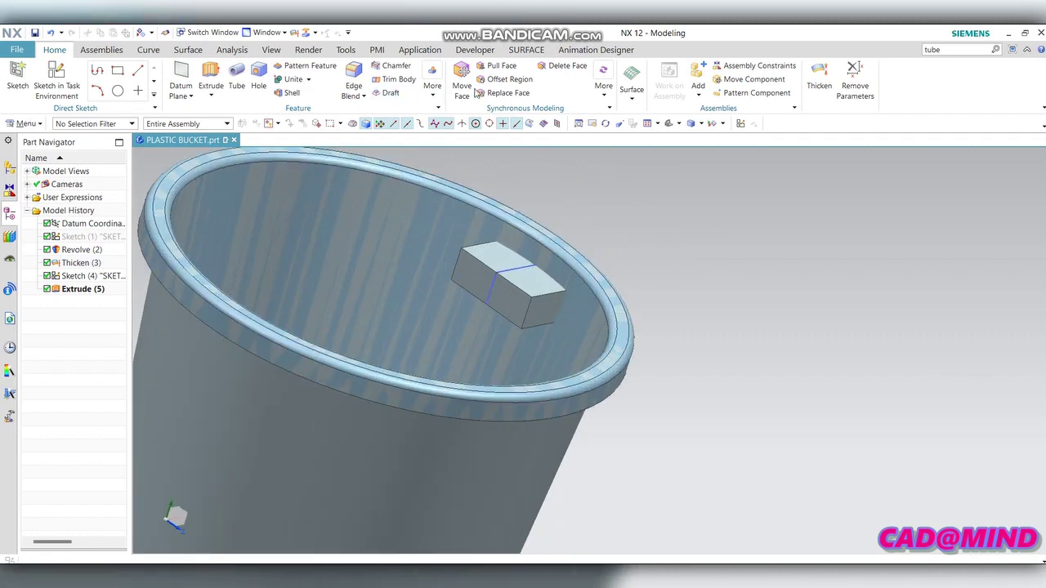
# Step: Replace the block's inner side face with the bucket's inner wall as Replace Face (6)
pyautogui.click(501, 93)
pyautogui.click(477, 282)
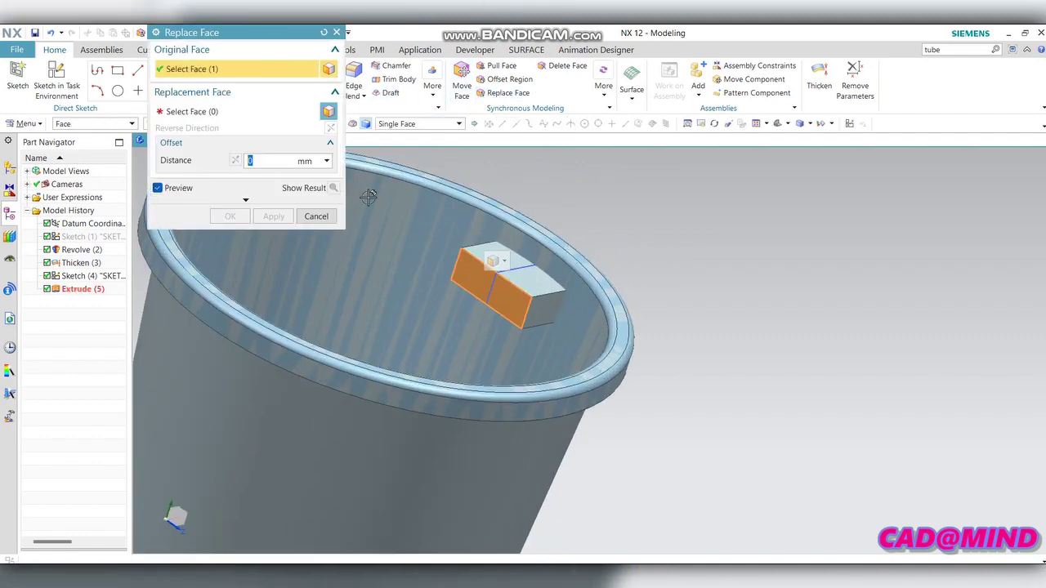
pyautogui.click(409, 219)
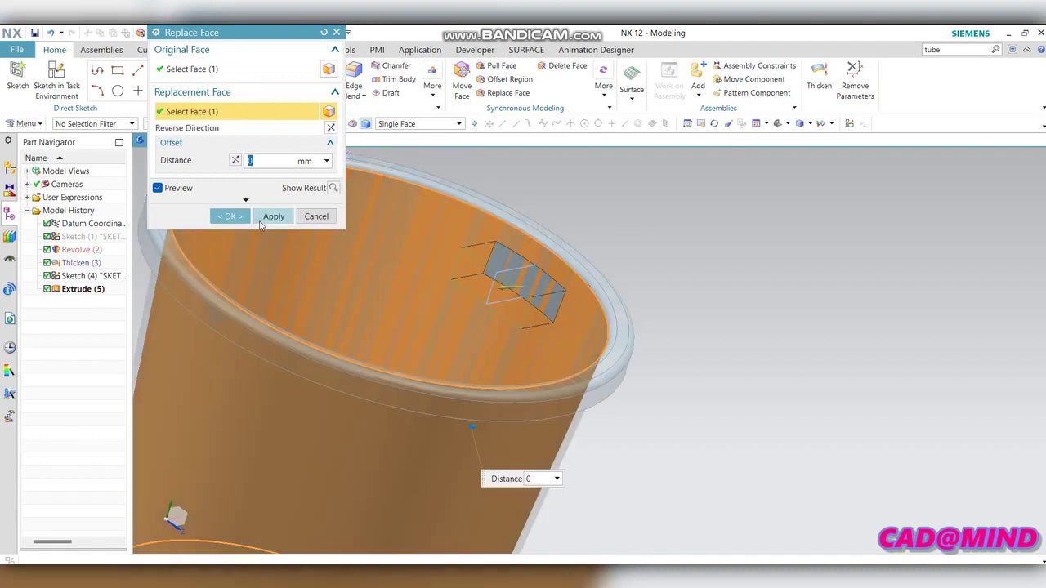
pyautogui.click(263, 218)
# Step: Replace the block's outer face with the rim's outer face as Replace Face (7)
pyautogui.moveTo(491, 246); pyautogui.dragTo(578, 200, button='middle')
pyautogui.moveTo(497, 212); pyautogui.dragTo(430, 233, button='middle')
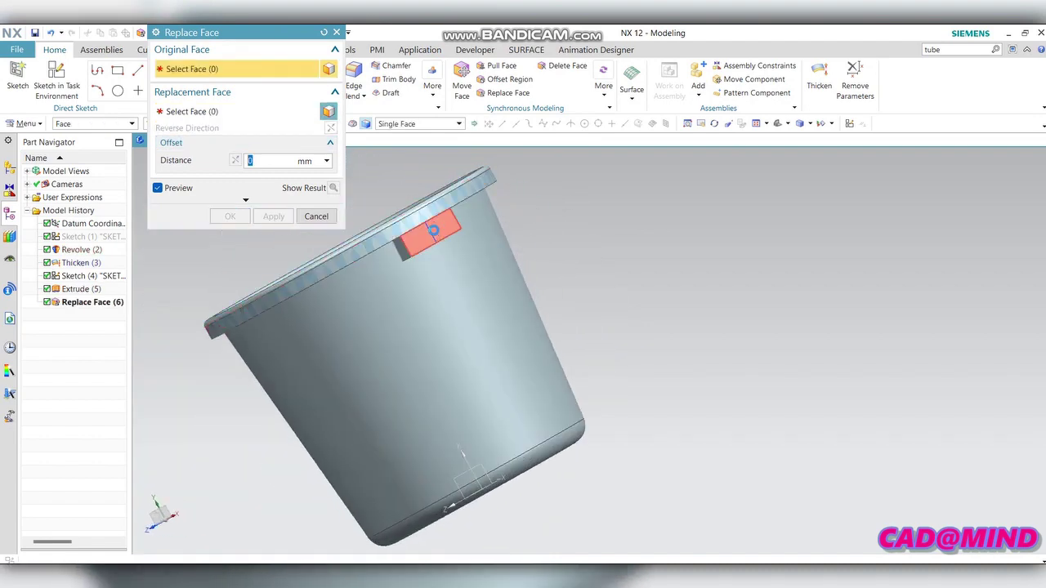
pyautogui.click(431, 231)
pyautogui.click(207, 116)
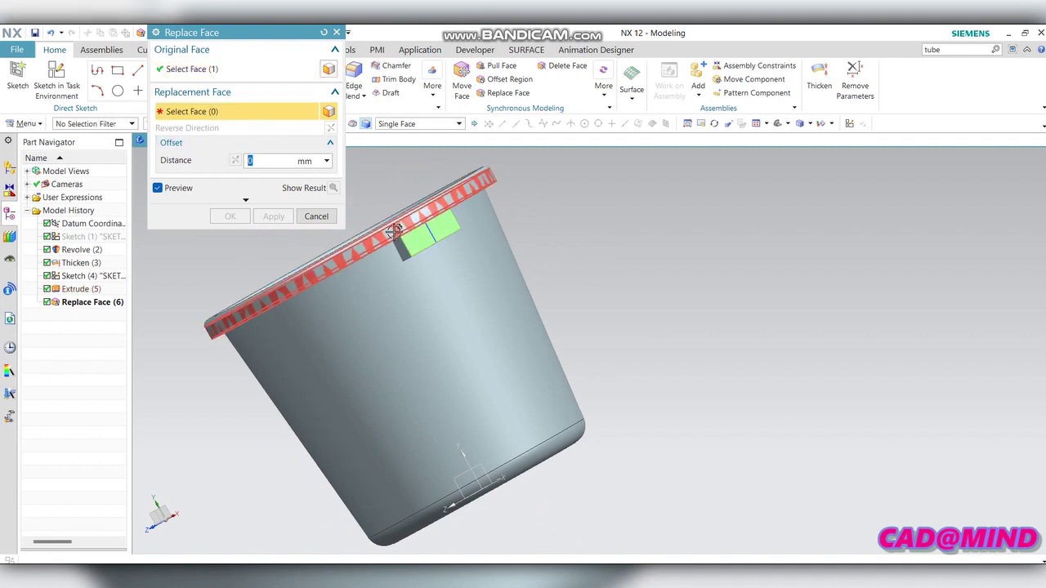
pyautogui.click(367, 238)
pyautogui.click(274, 218)
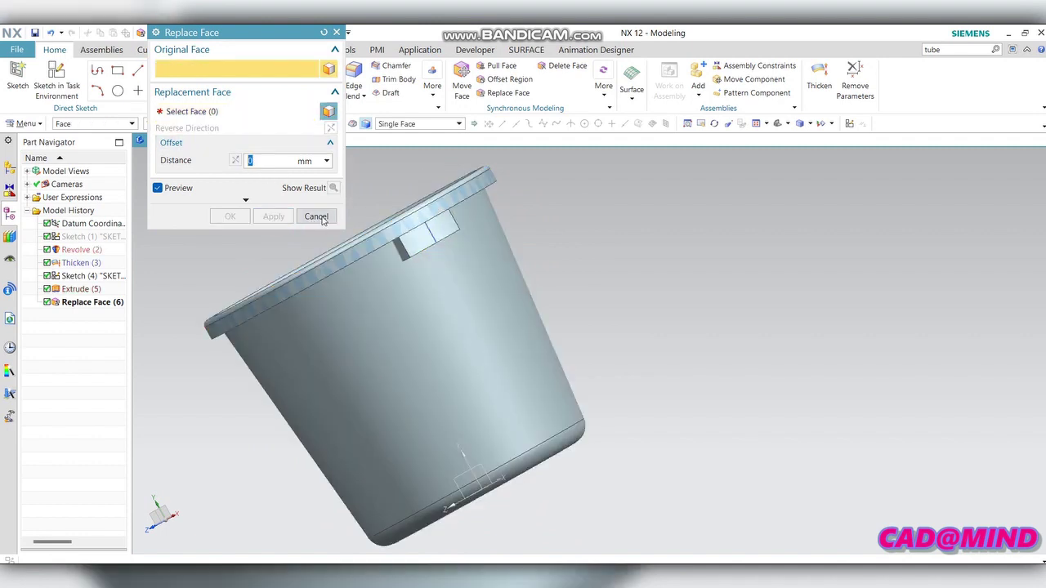
pyautogui.click(316, 216)
pyautogui.moveTo(458, 269)
pyautogui.mouseDown(button='middle')
pyautogui.moveTo(493, 238)
pyautogui.moveTo(371, 187)
pyautogui.moveTo(460, 277)
pyautogui.moveTo(410, 271)
pyautogui.mouseUp(button='middle')
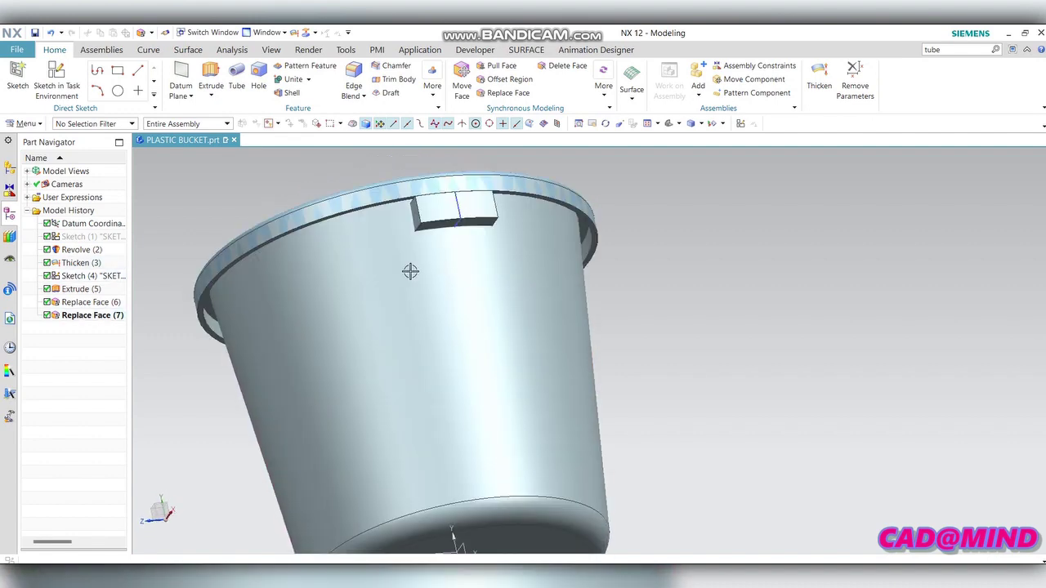
# Step: Edit Extrude (5) to a 25 mm symmetric distance instead of 35 mm
pyautogui.click(78, 288)
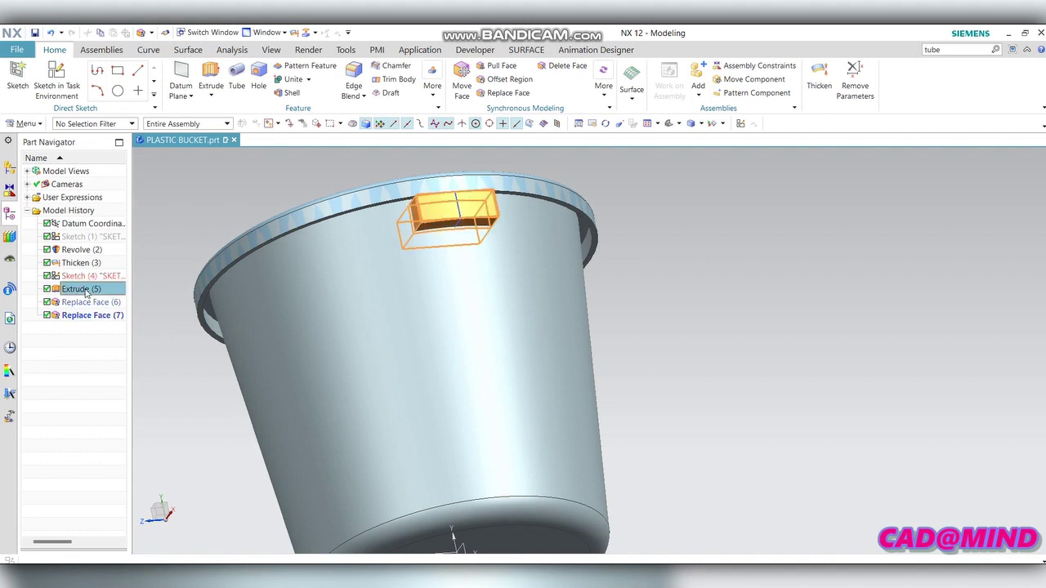
pyautogui.rightClick(78, 289)
pyautogui.click(180, 309)
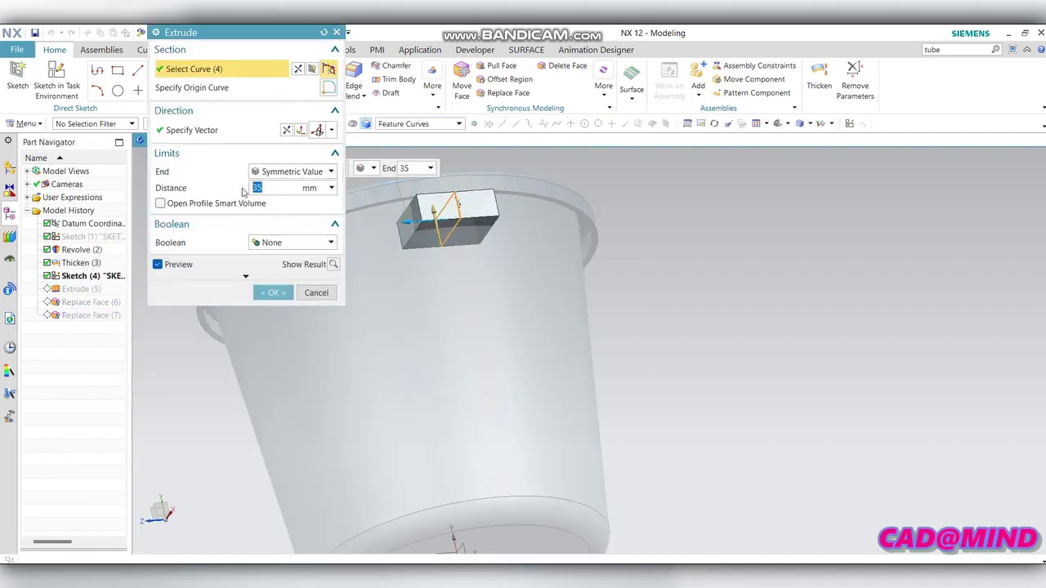
pyautogui.write('25')
pyautogui.press('Return')
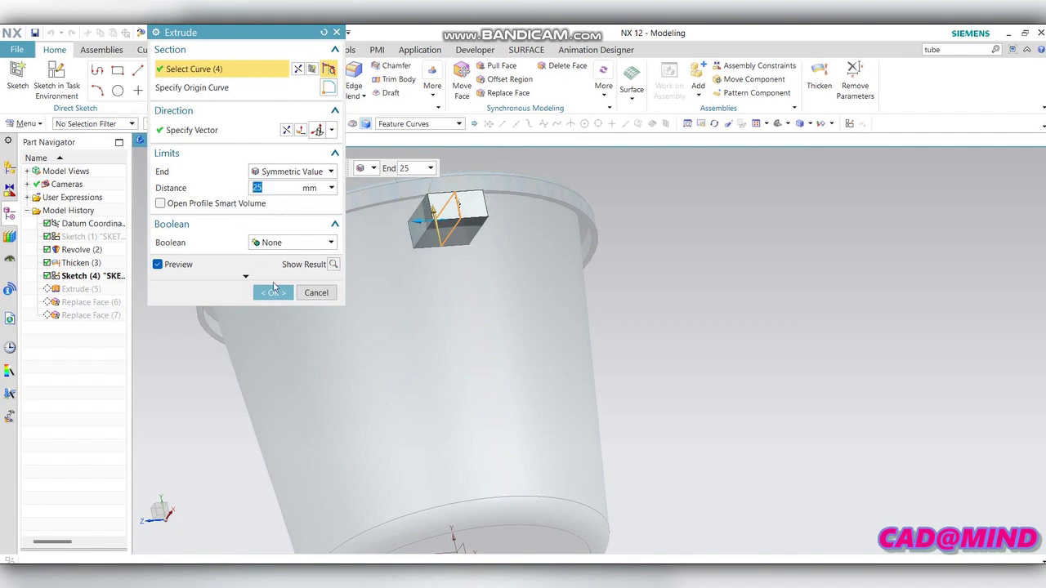
pyautogui.click(273, 292)
pyautogui.moveTo(514, 275); pyautogui.dragTo(570, 312, button='middle')
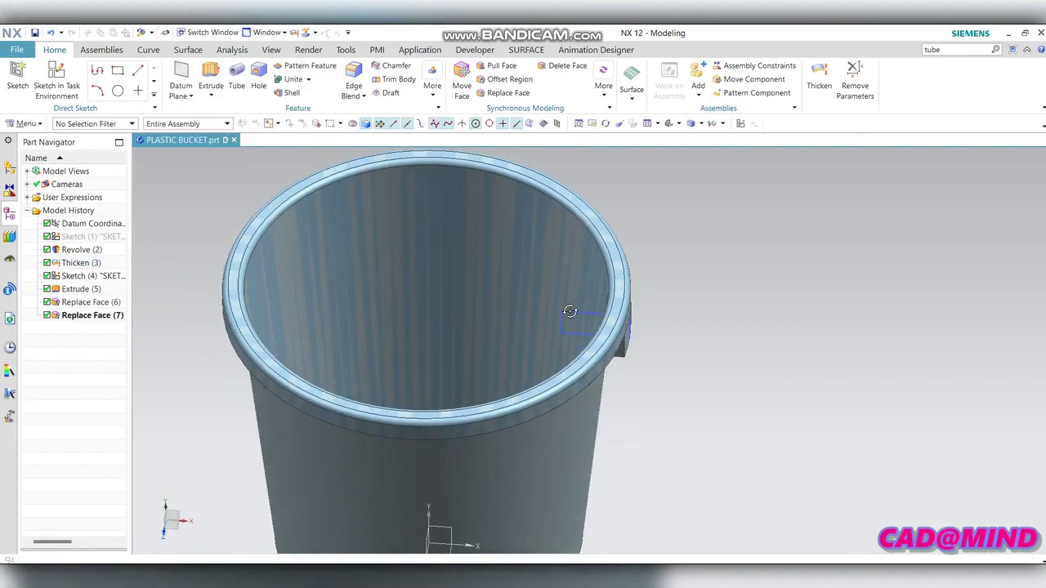
pyautogui.moveTo(638, 305)
pyautogui.mouseDown(button='middle')
pyautogui.moveTo(659, 287)
pyautogui.moveTo(621, 273)
pyautogui.mouseUp(button='middle')
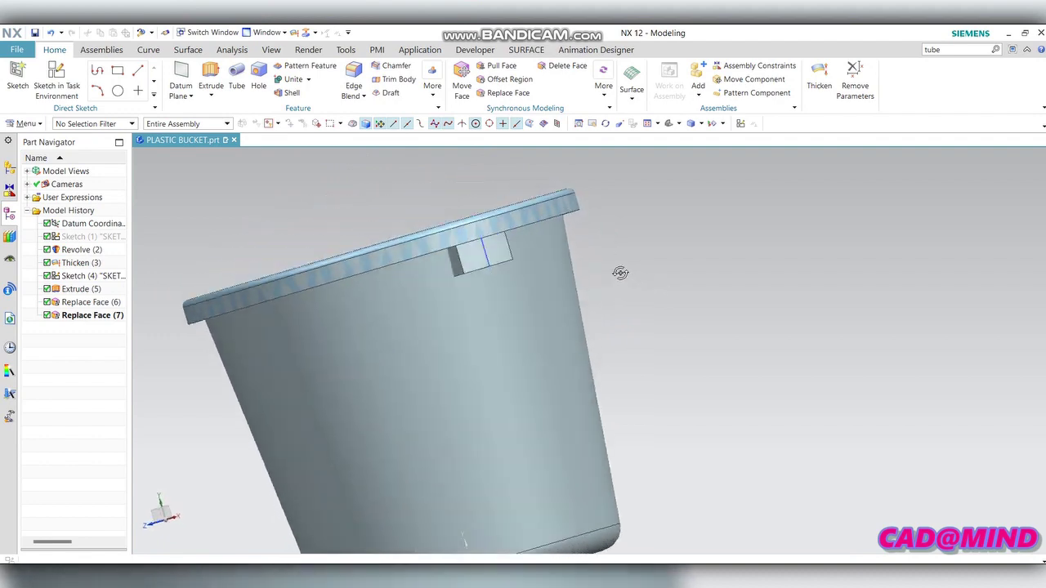
pyautogui.scroll(-2, 621, 273)
pyautogui.scroll(-2, 621, 273)
pyautogui.scroll(3, 526, 215)
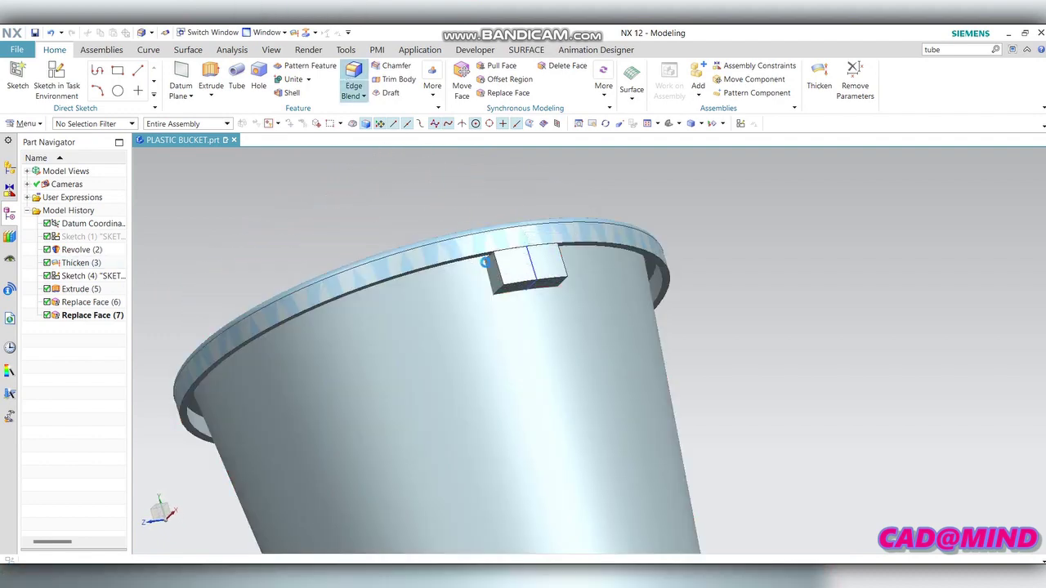
# Step: Round the lug's vertical edges with a 5 mm Edge Blend
pyautogui.press('b')
pyautogui.click(494, 265)
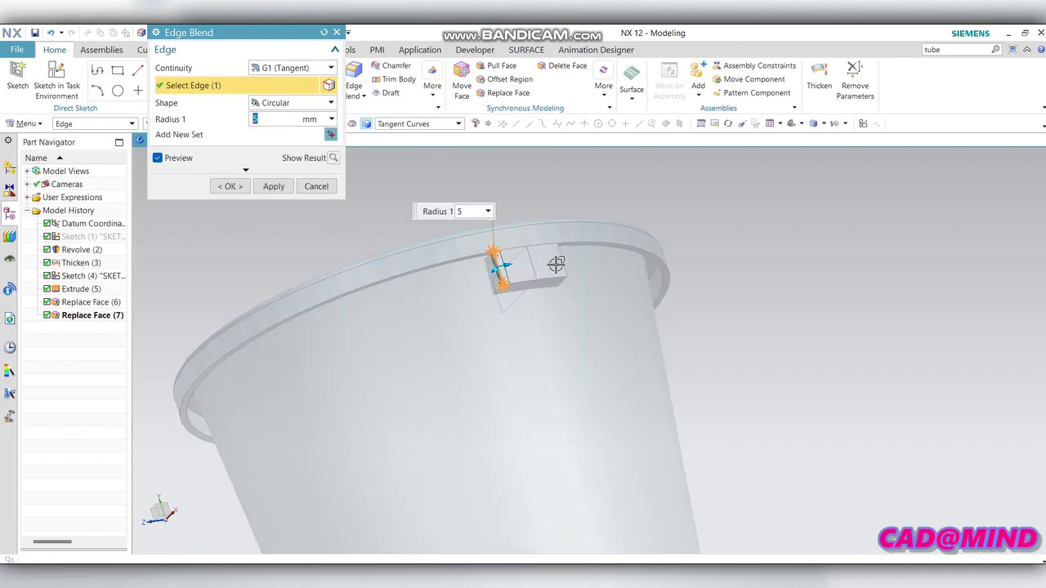
pyautogui.click(229, 186)
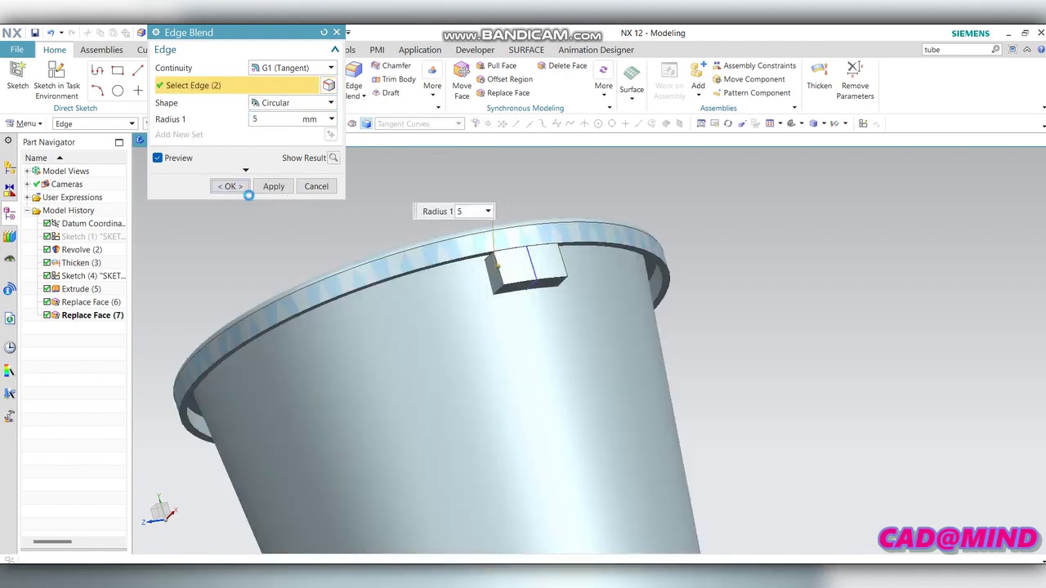
# Step: Shell the lug with 5 mm walls, removing its top face
pyautogui.moveTo(311, 205)
pyautogui.mouseDown(button='middle')
pyautogui.moveTo(296, 168)
pyautogui.moveTo(306, 177)
pyautogui.mouseUp(button='middle')
pyautogui.scroll(2, 549, 245)
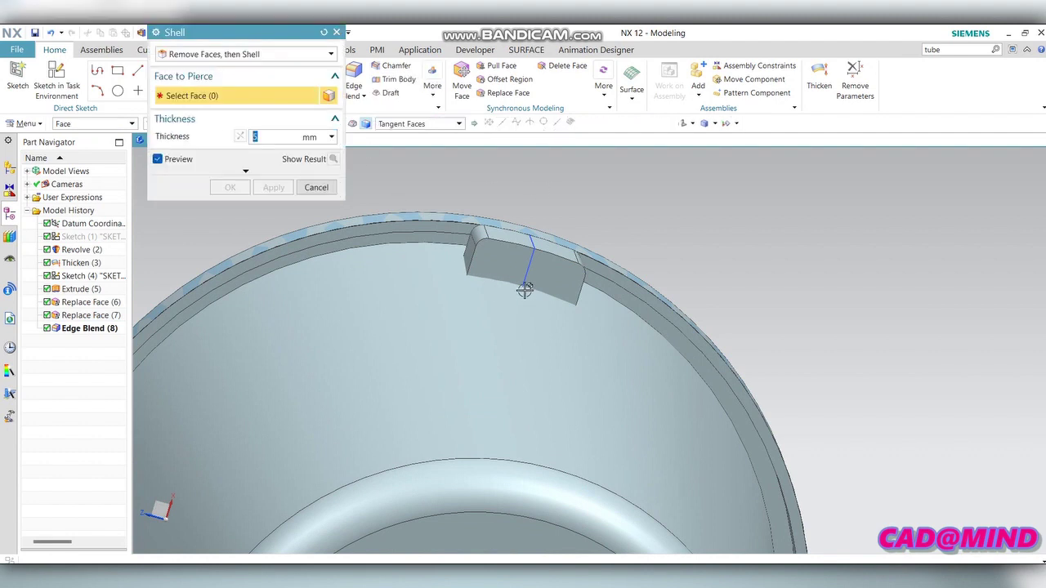
pyautogui.click(519, 262)
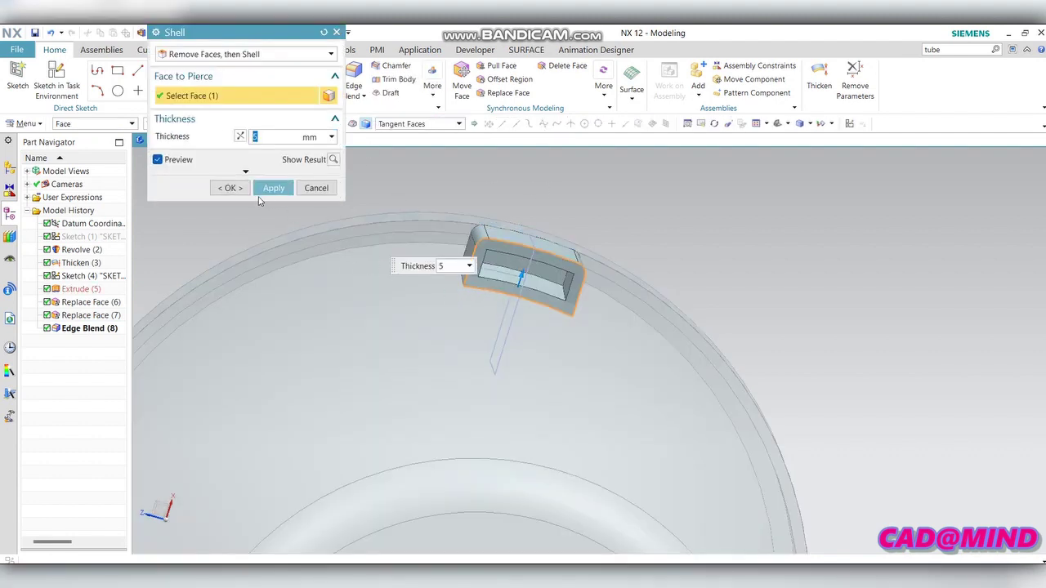
pyautogui.click(229, 188)
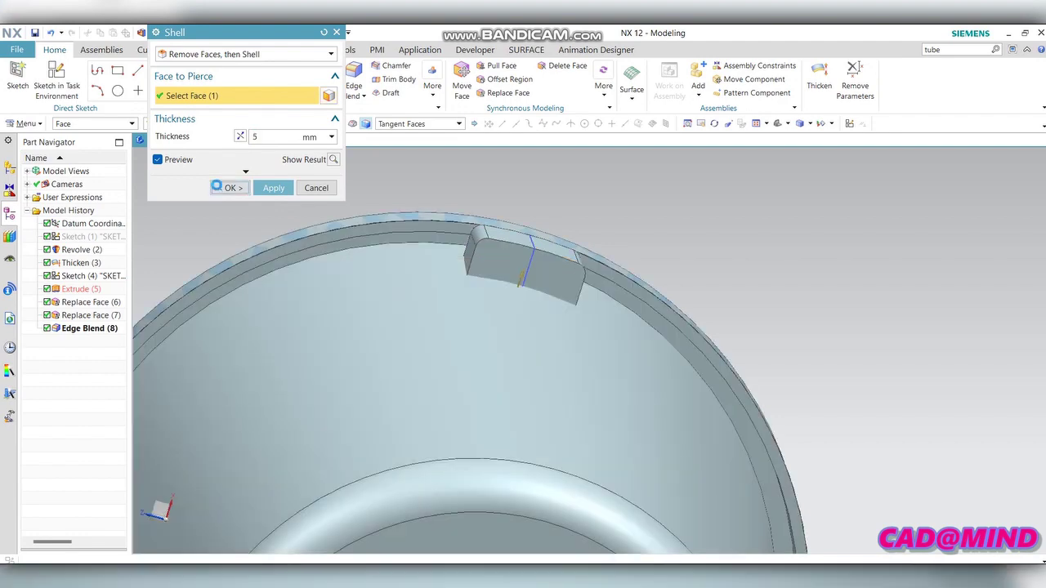
pyautogui.moveTo(403, 215)
pyautogui.mouseDown(button='middle')
pyautogui.moveTo(392, 240)
pyautogui.moveTo(400, 259)
pyautogui.mouseUp(button='middle')
pyautogui.scroll(-3, 399, 260)
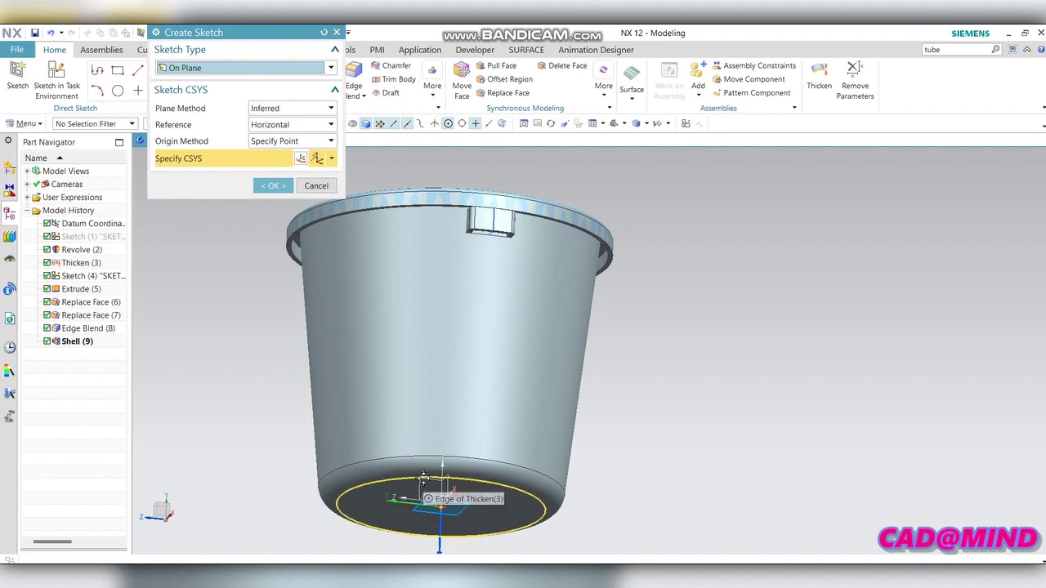
# Step: Sketch on the bucket bottom a 15 mm diameter circle centred on the lug's centre line
pyautogui.click(415, 474)
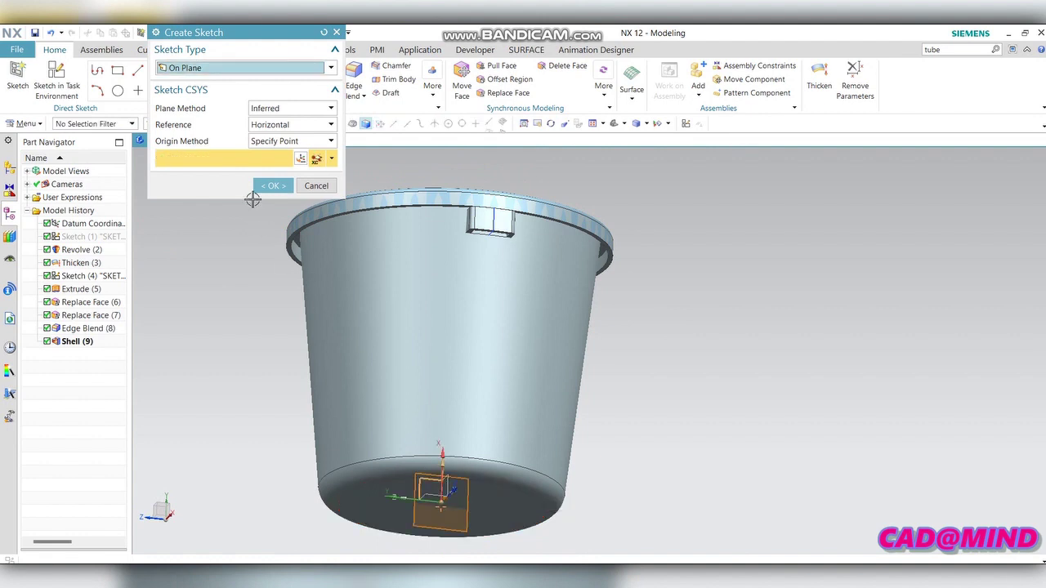
pyautogui.click(270, 186)
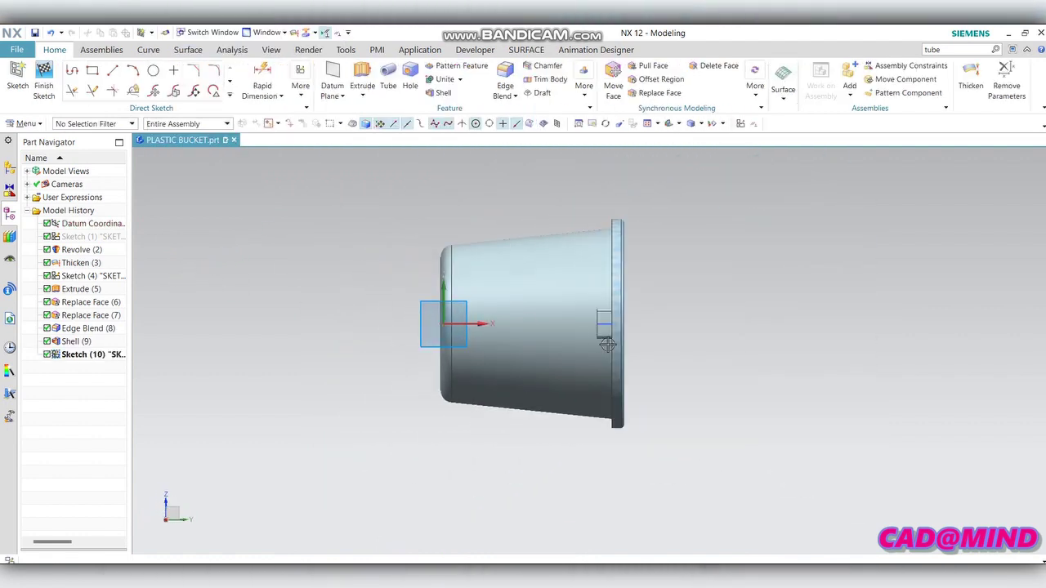
pyautogui.click(154, 71)
pyautogui.scroll(3, 572, 316)
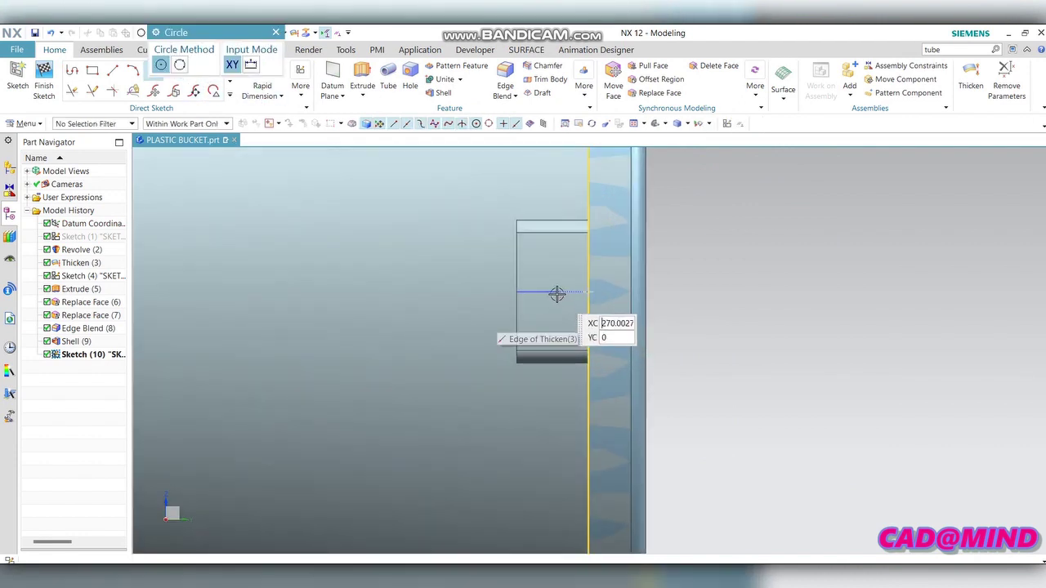
pyautogui.click(555, 292)
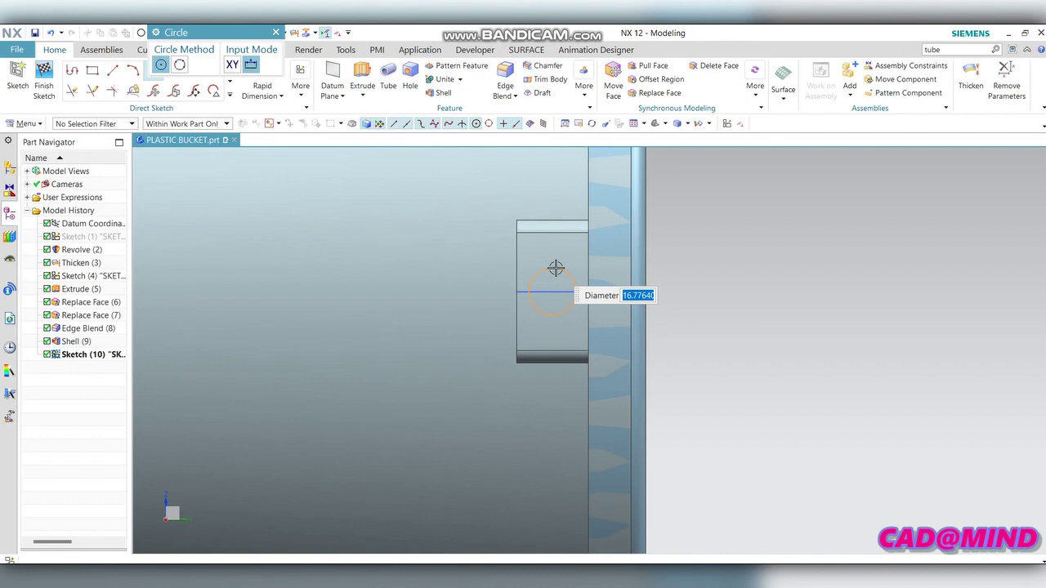
pyautogui.write('15')
pyautogui.click(574, 291)
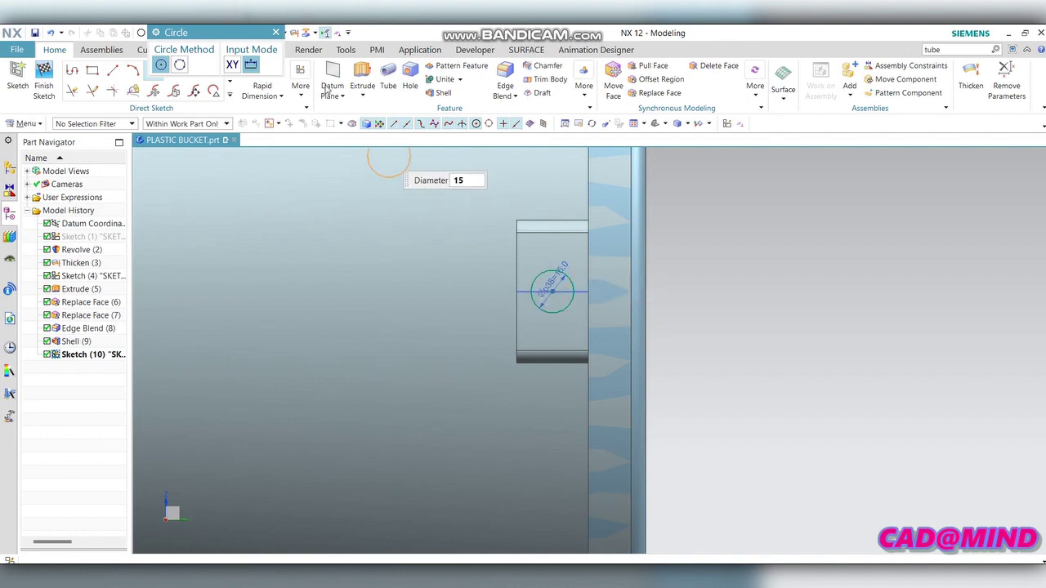
pyautogui.click(274, 32)
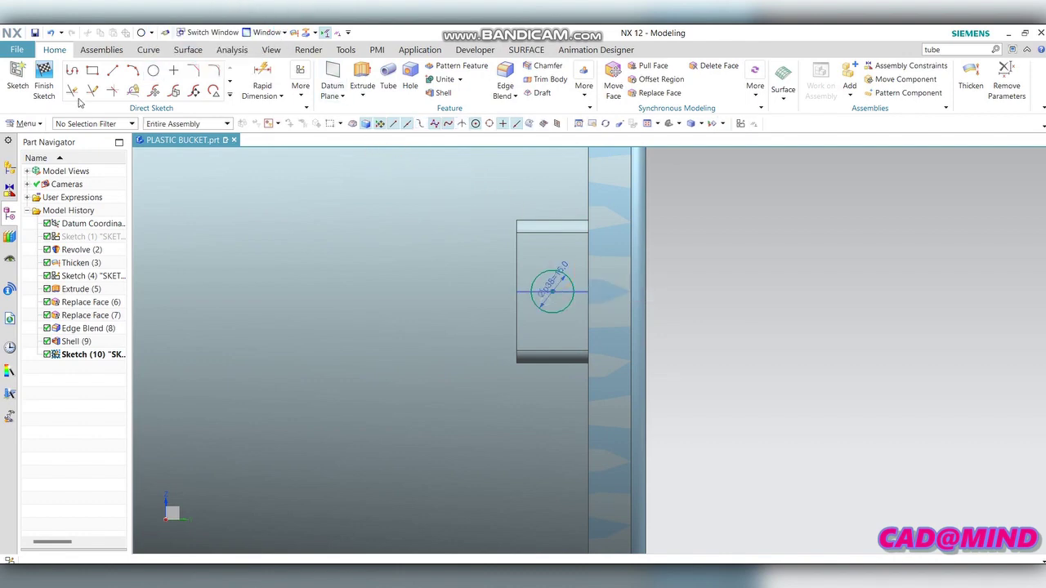
# Step: Finish Sketch (10) and hide the old lug sketch
pyautogui.click(49, 96)
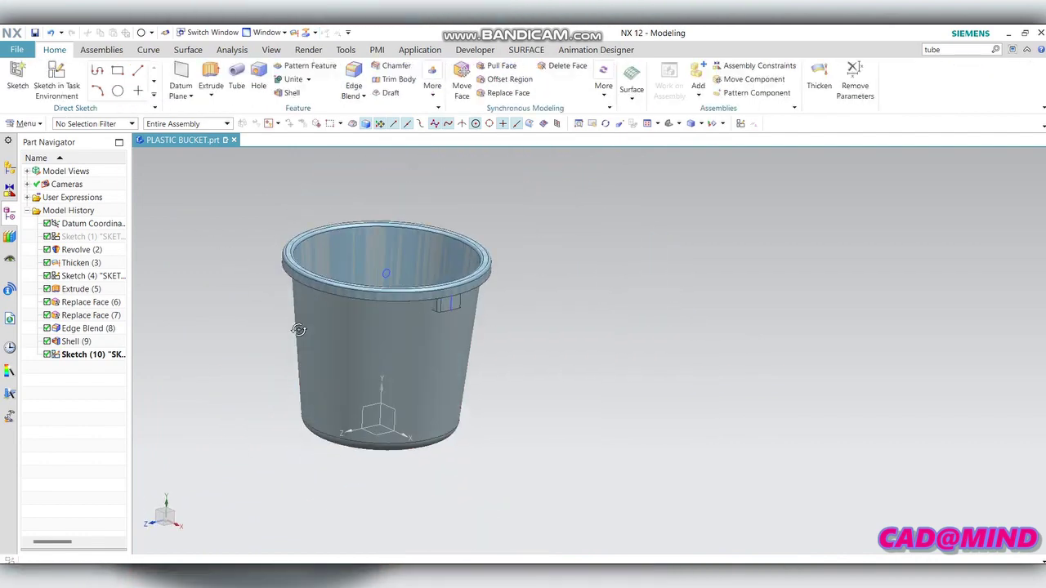
pyautogui.scroll(3, 367, 279)
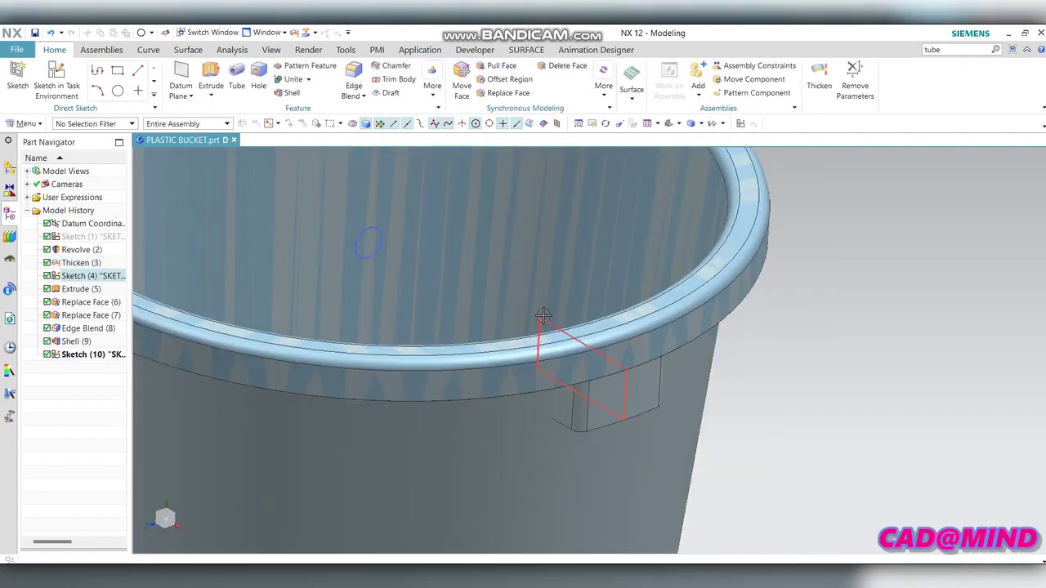
pyautogui.click(543, 316)
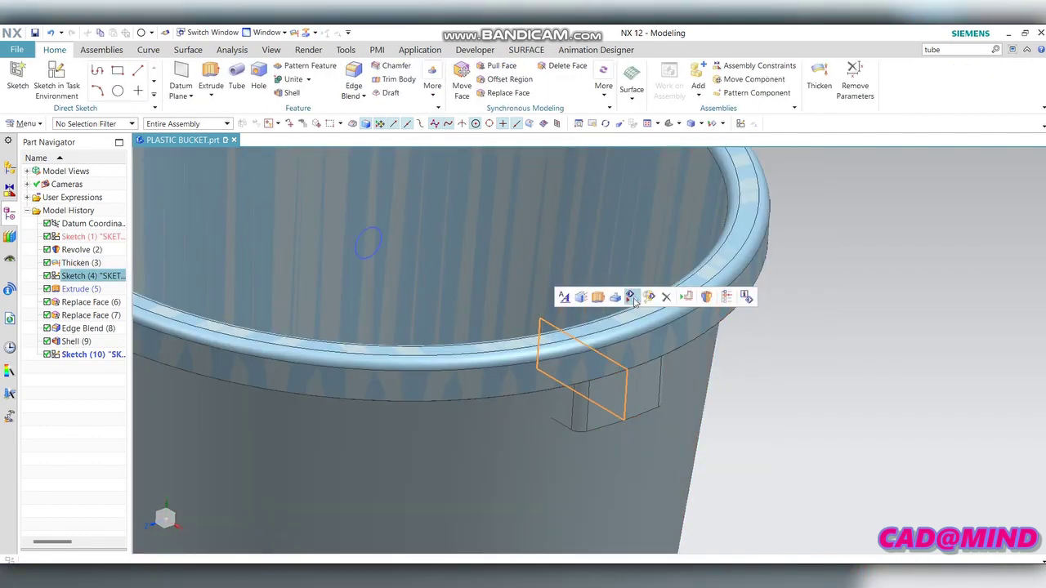
pyautogui.click(630, 297)
pyautogui.hotkey('ctrl', 'f')
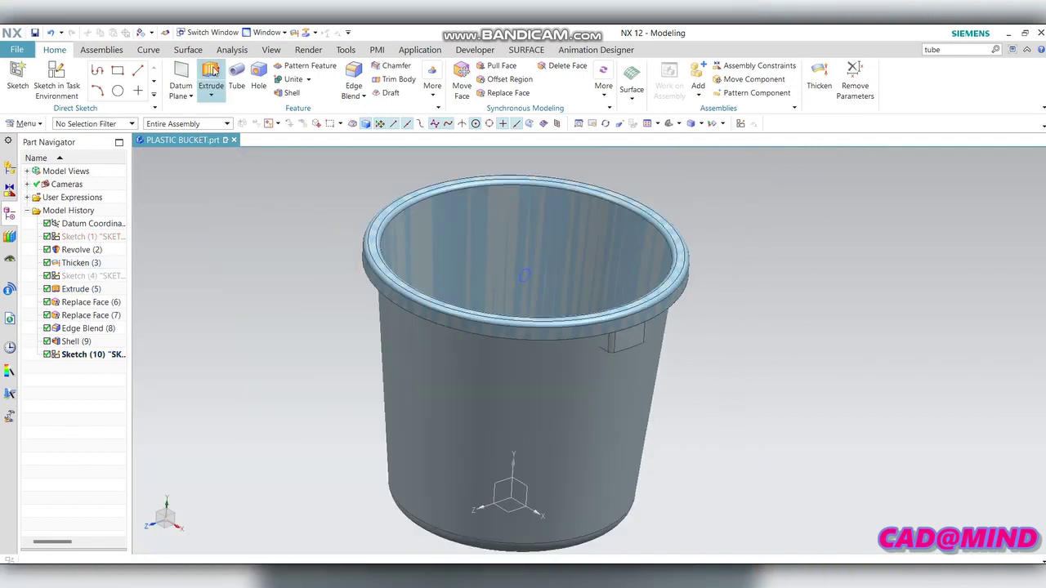
# Step: Extrude the 15 mm circle from 163 mm to 210 mm
pyautogui.click(211, 72)
pyautogui.click(522, 272)
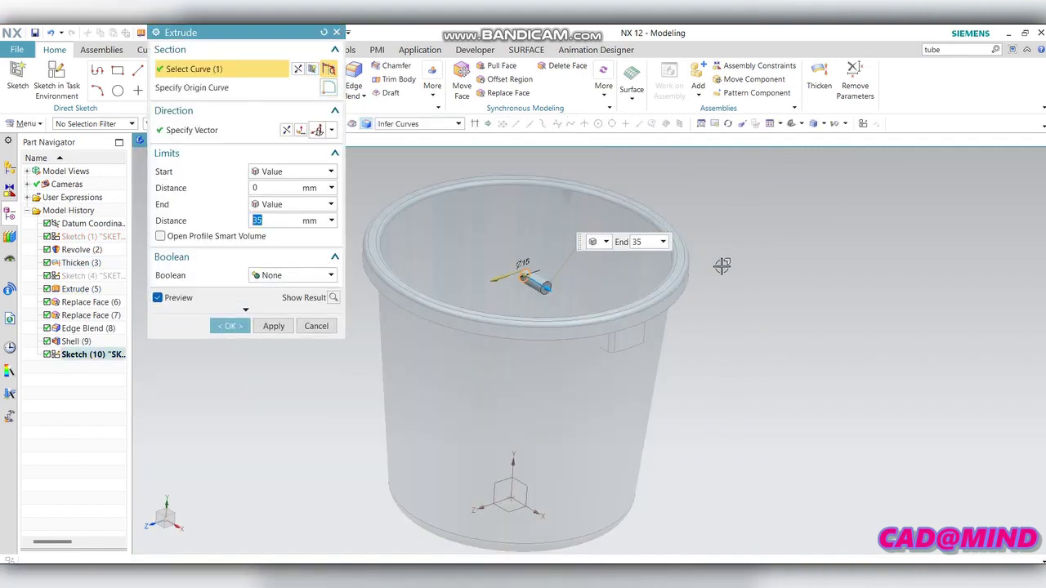
pyautogui.moveTo(738, 243); pyautogui.dragTo(571, 275, button='middle')
pyautogui.scroll(2, 570, 275)
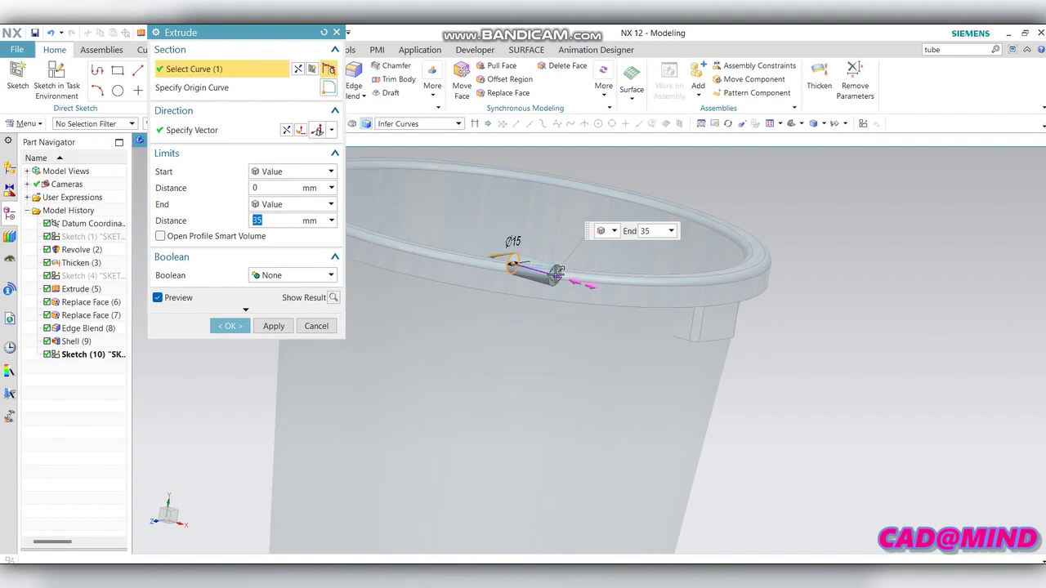
pyautogui.moveTo(571, 275); pyautogui.dragTo(762, 331)
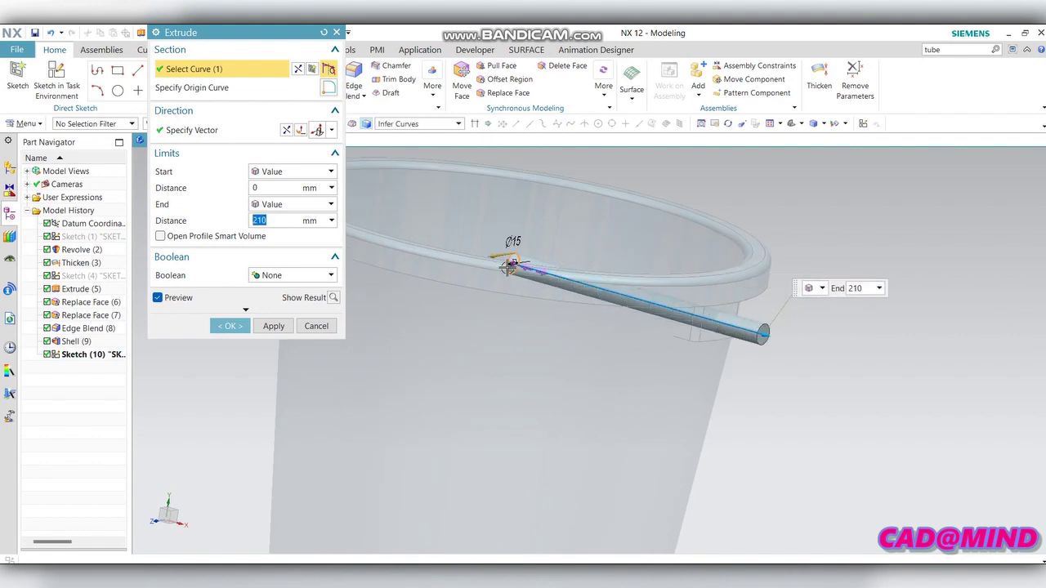
pyautogui.moveTo(509, 267); pyautogui.dragTo(733, 349)
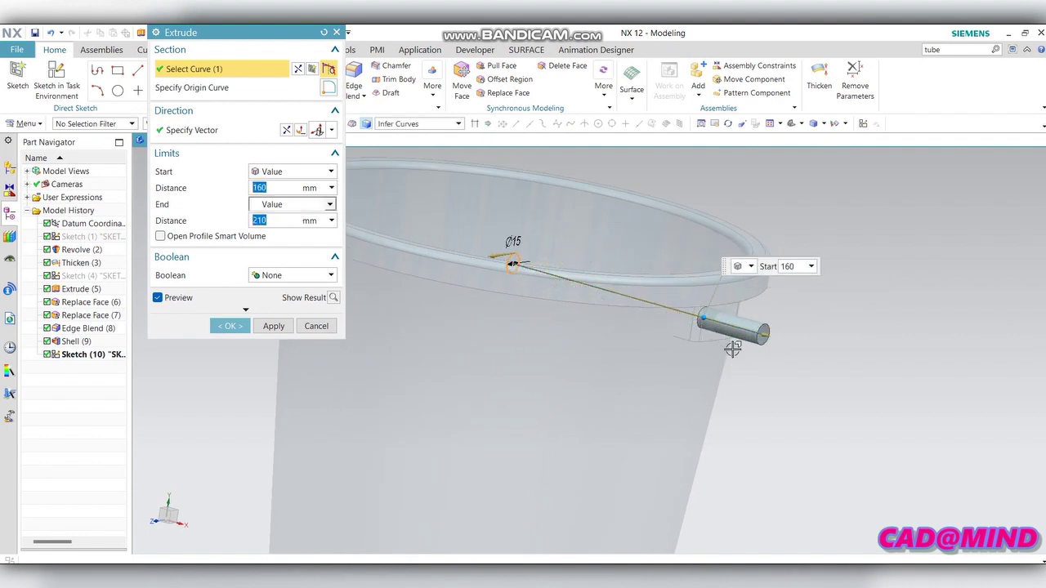
pyautogui.moveTo(734, 348); pyautogui.dragTo(702, 262, button='middle')
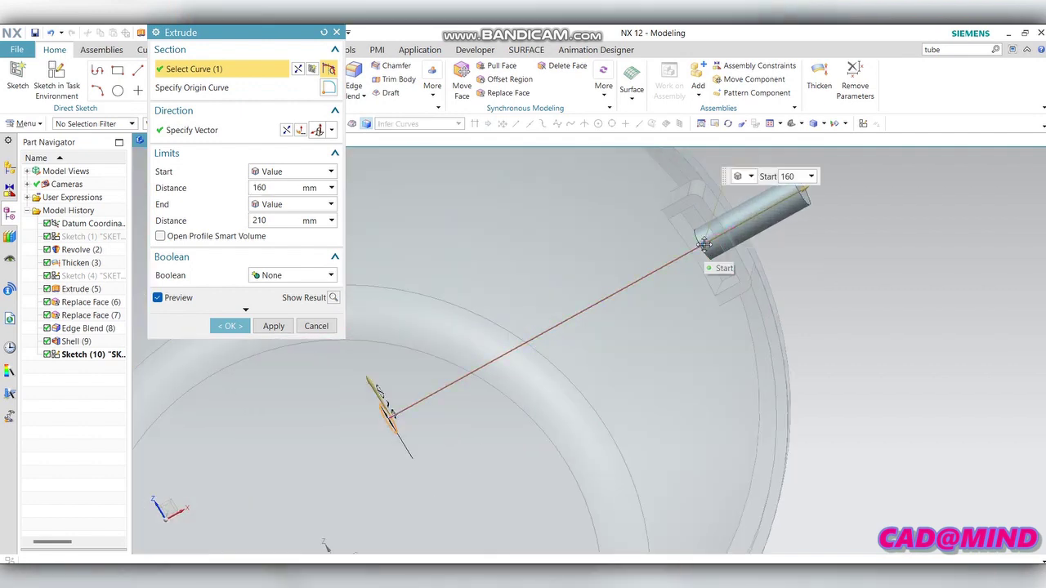
pyautogui.moveTo(703, 244); pyautogui.dragTo(705, 243)
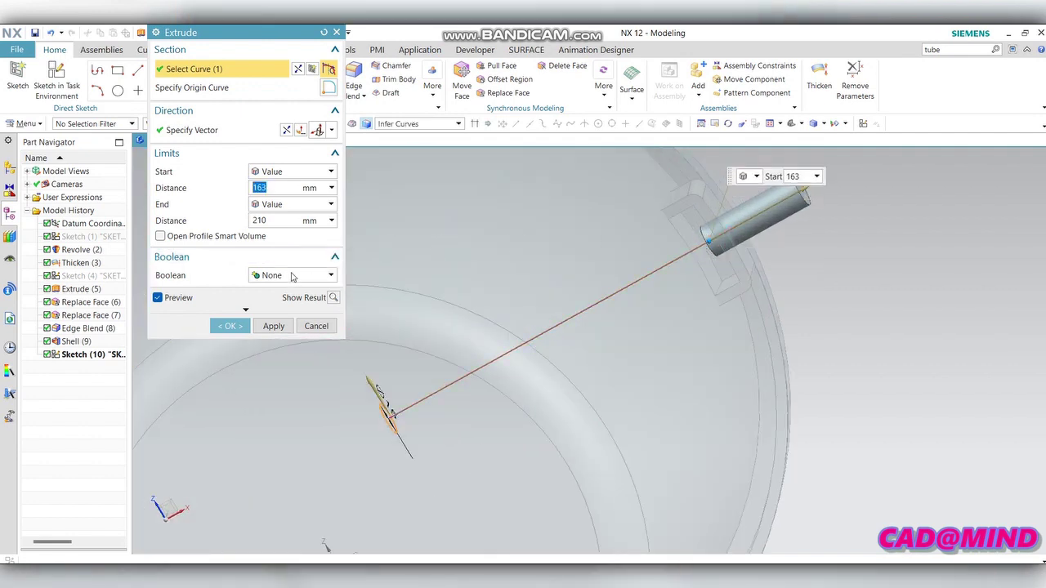
# Step: Subtract the extrusion from the bucket, boring a hole through the rim lug
pyautogui.click(292, 275)
pyautogui.click(273, 310)
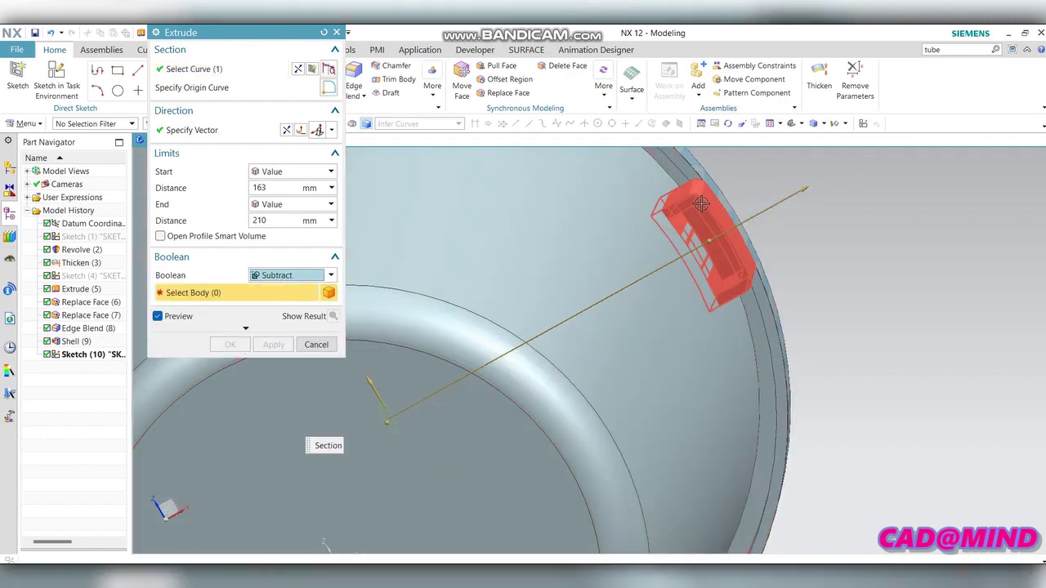
pyautogui.click(701, 204)
pyautogui.click(231, 345)
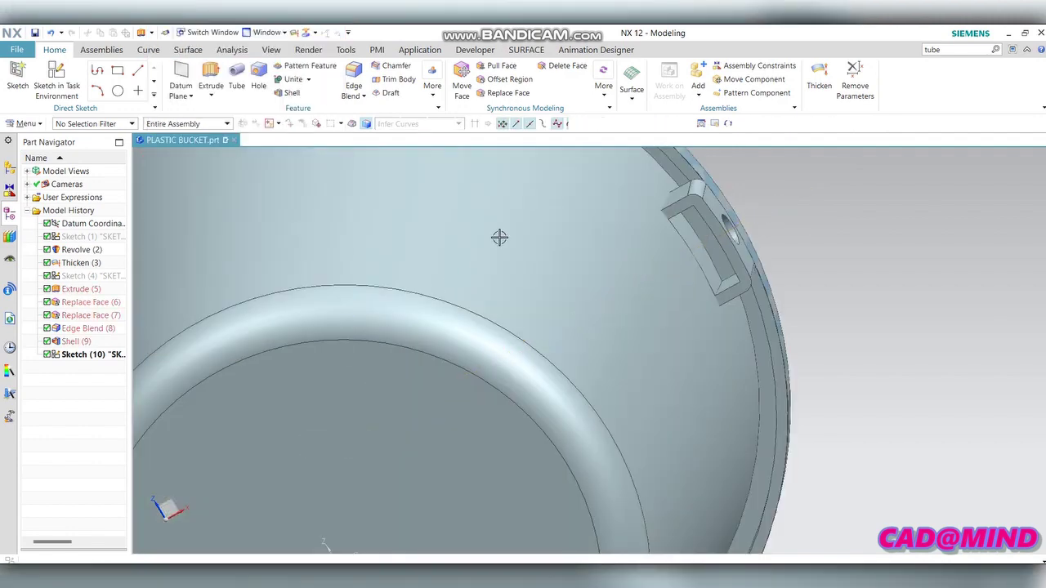
pyautogui.moveTo(498, 238)
pyautogui.mouseDown(button='middle')
pyautogui.moveTo(742, 243)
pyautogui.moveTo(763, 275)
pyautogui.moveTo(789, 443)
pyautogui.mouseUp(button='middle')
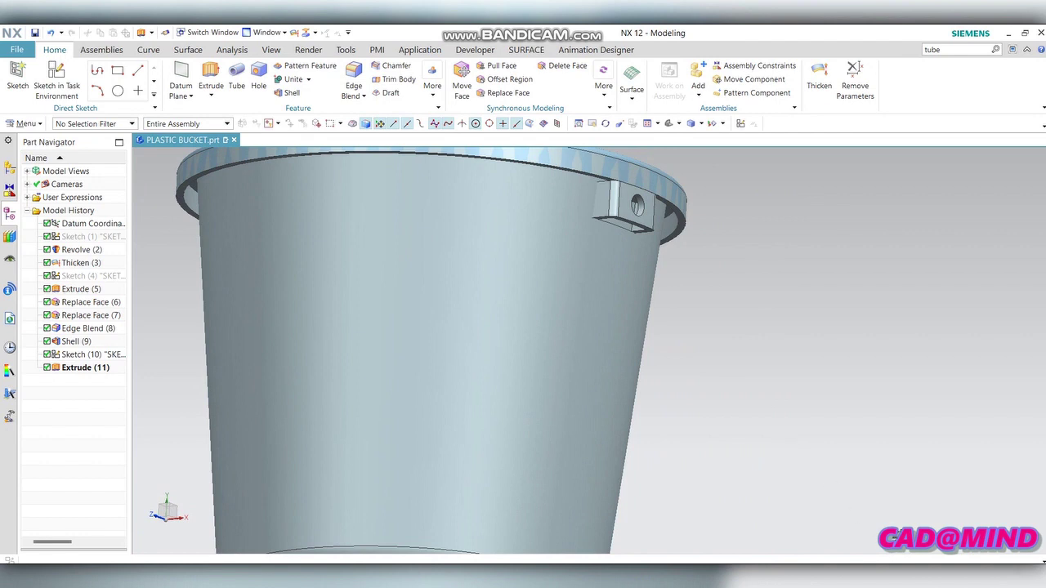
pyautogui.press('Home')
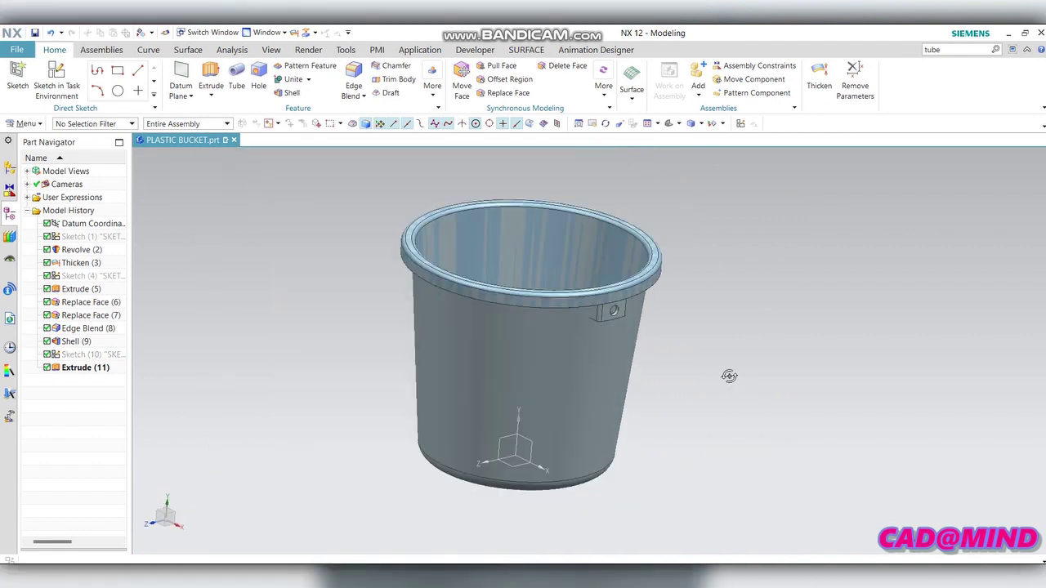
pyautogui.moveTo(729, 376)
pyautogui.mouseDown(button='middle')
pyautogui.moveTo(722, 357)
pyautogui.moveTo(354, 240)
pyautogui.mouseUp(button='middle')
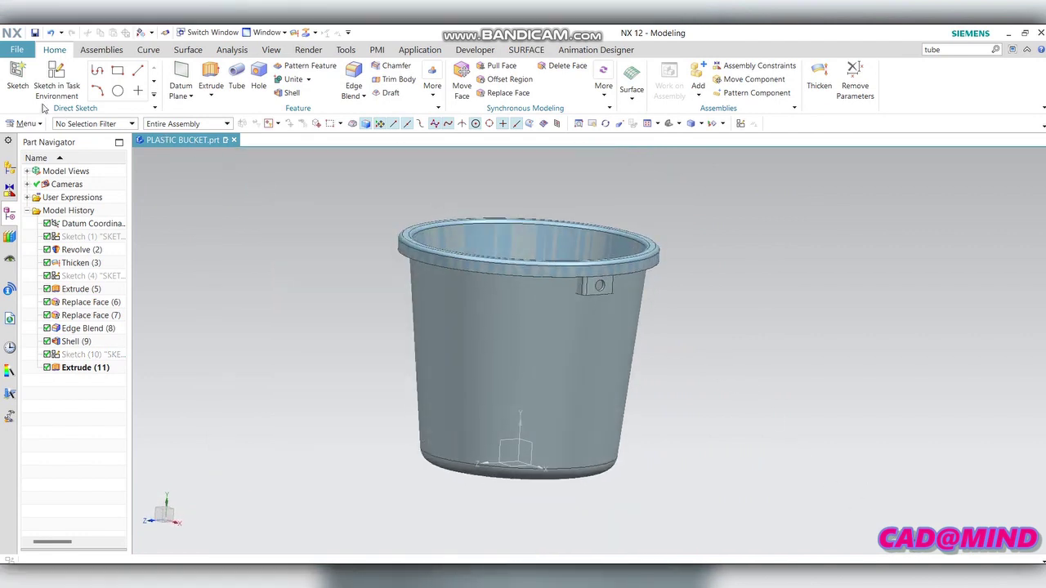
# Step: Start Sketch (12) on the bucket bottom's coordinate system
pyautogui.click(56, 81)
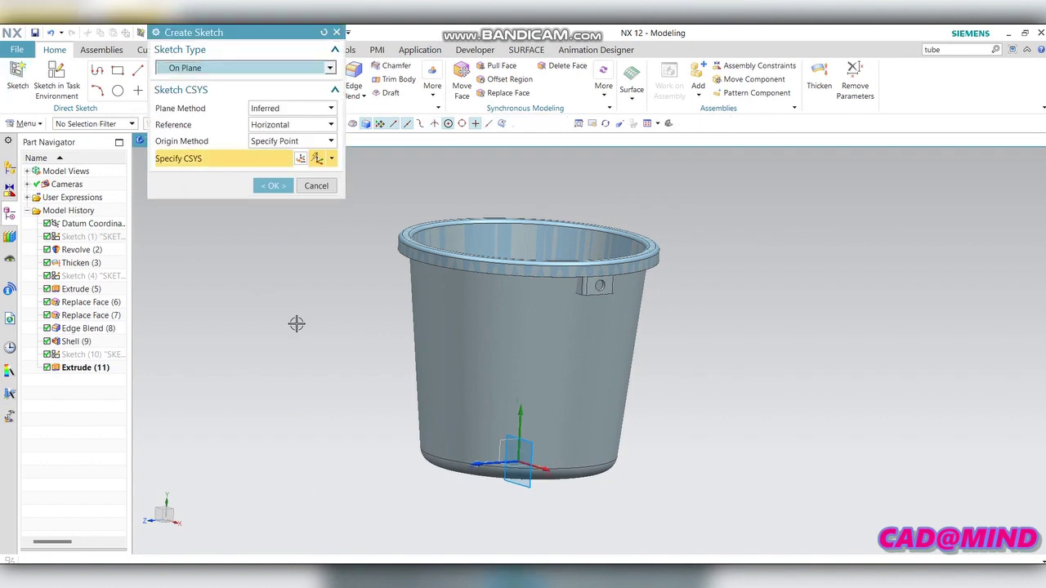
pyautogui.click(496, 448)
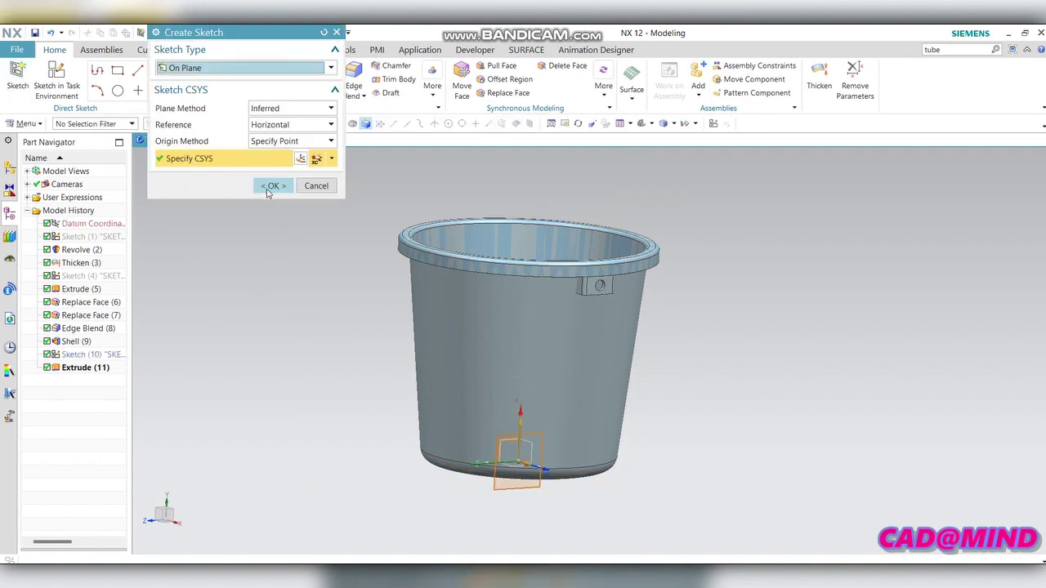
pyautogui.click(269, 187)
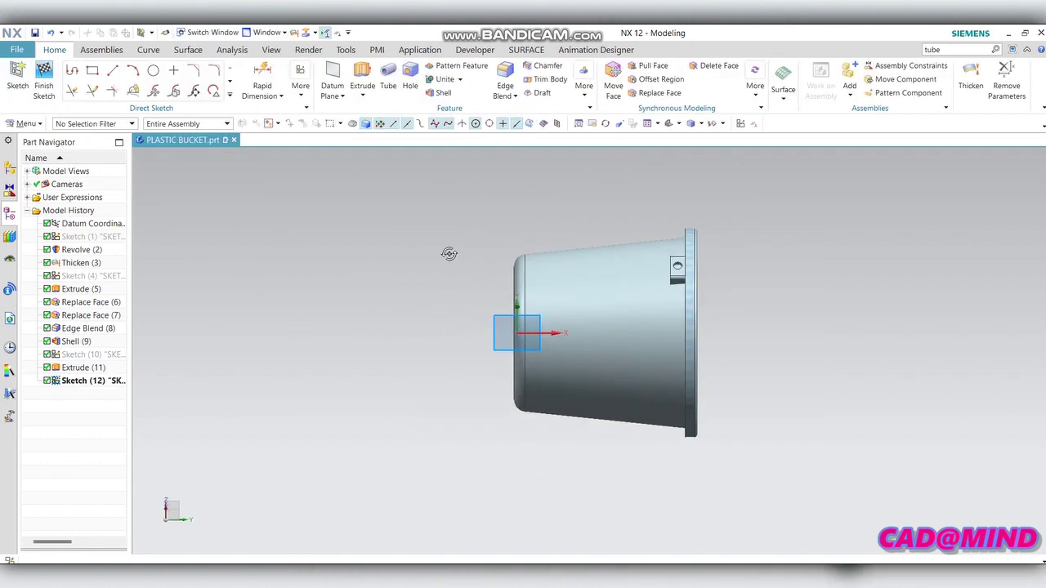
pyautogui.scroll(3, 747, 262)
pyautogui.scroll(1, 747, 261)
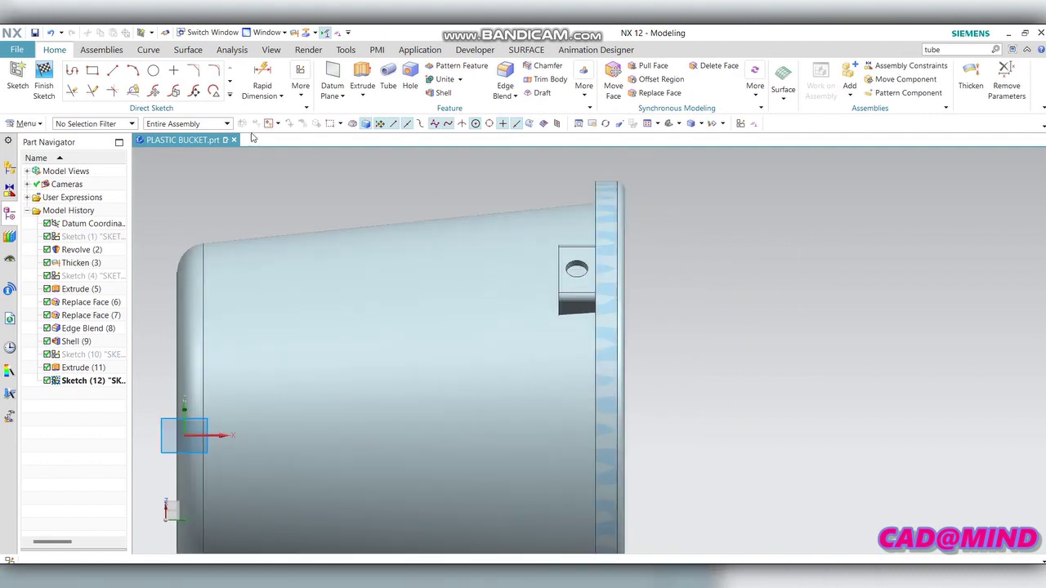
# Step: Offset the lug hole's circular edge by 5 mm and finish the sketch
pyautogui.click(230, 96)
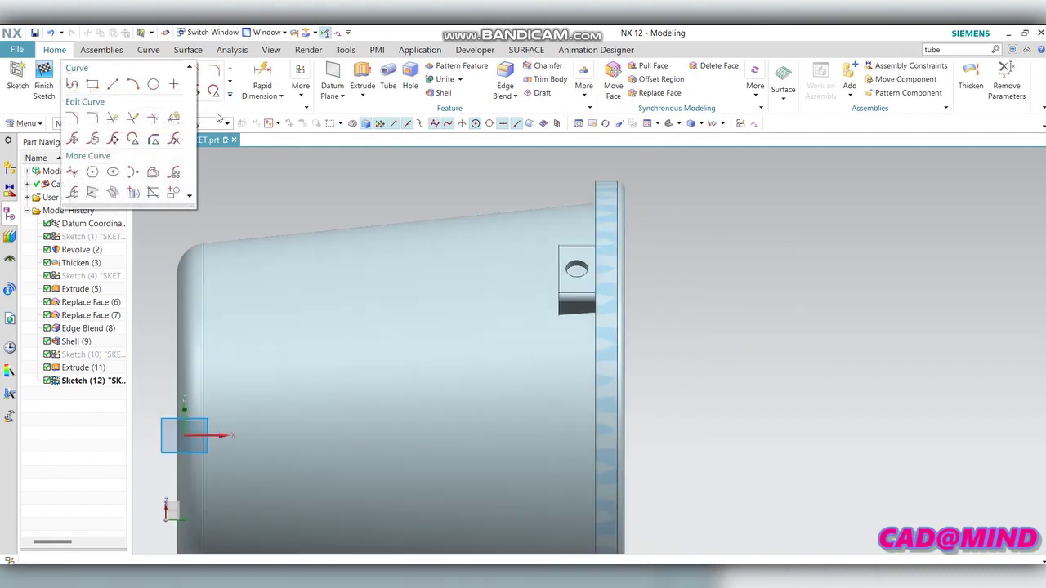
pyautogui.click(153, 172)
pyautogui.scroll(3, 576, 268)
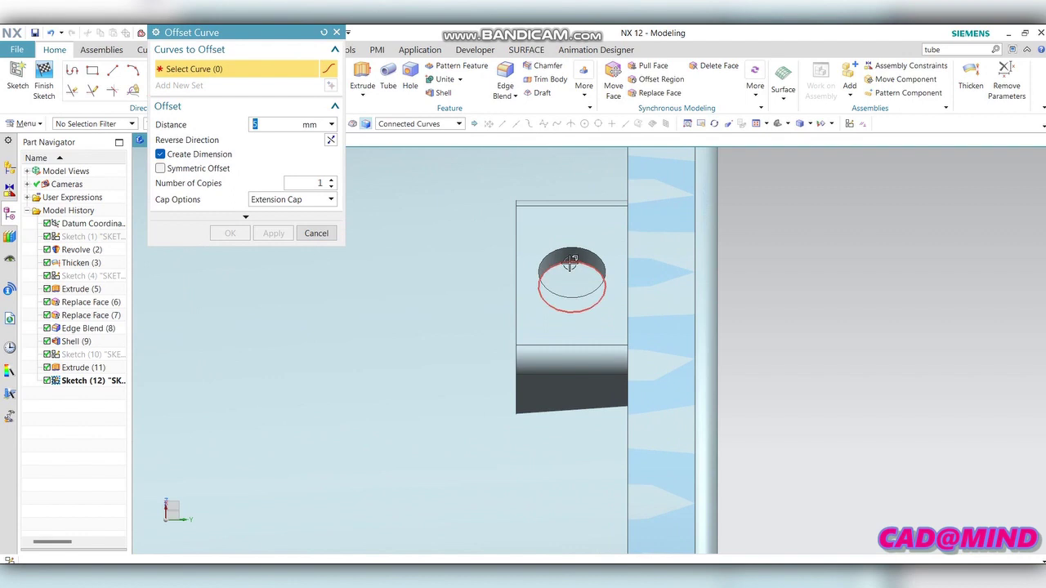
pyautogui.click(571, 261)
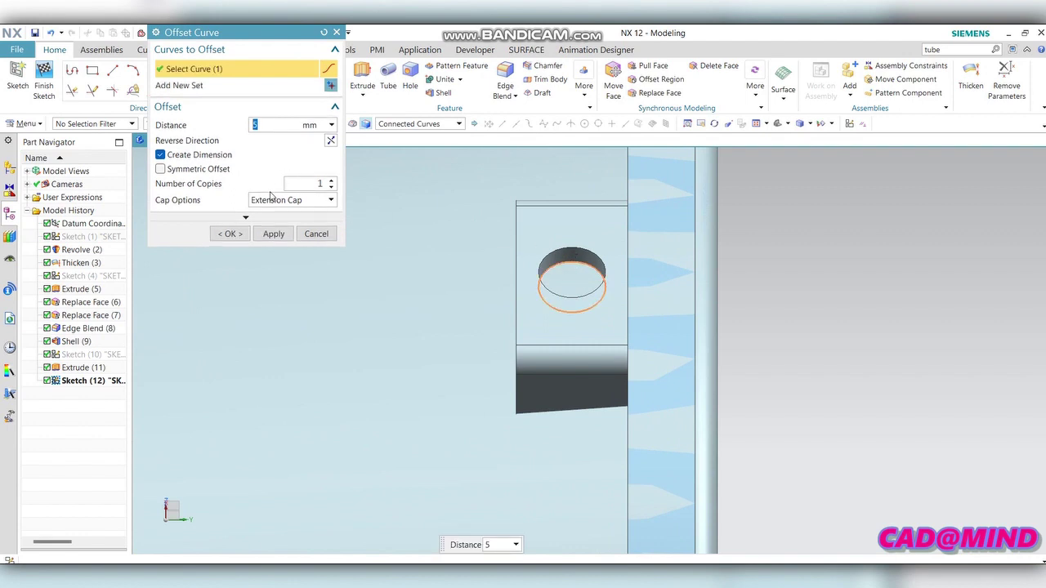
pyautogui.click(241, 237)
pyautogui.scroll(-3, 374, 208)
pyautogui.scroll(-1, 490, 204)
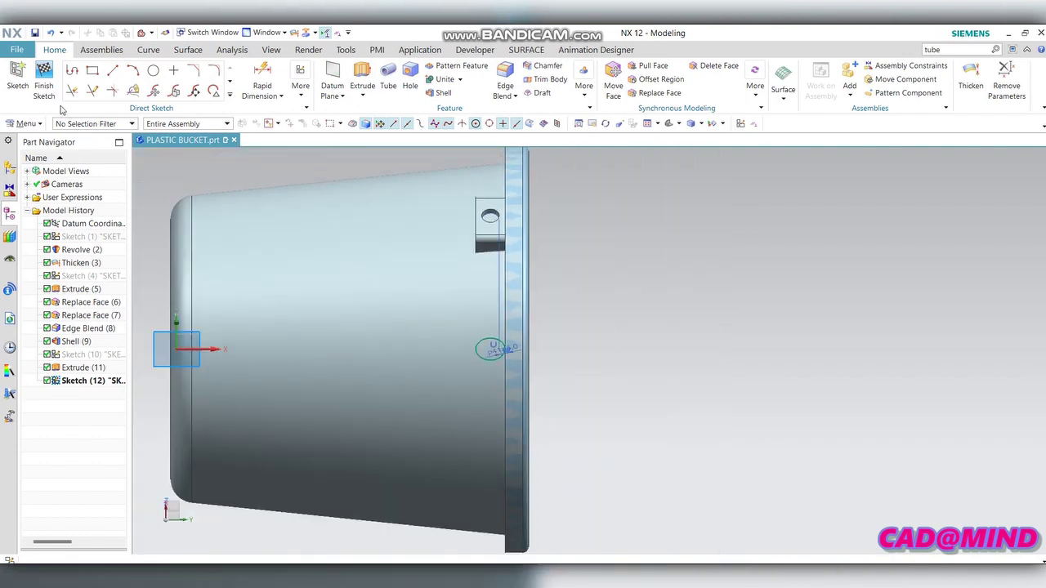
pyautogui.click(43, 81)
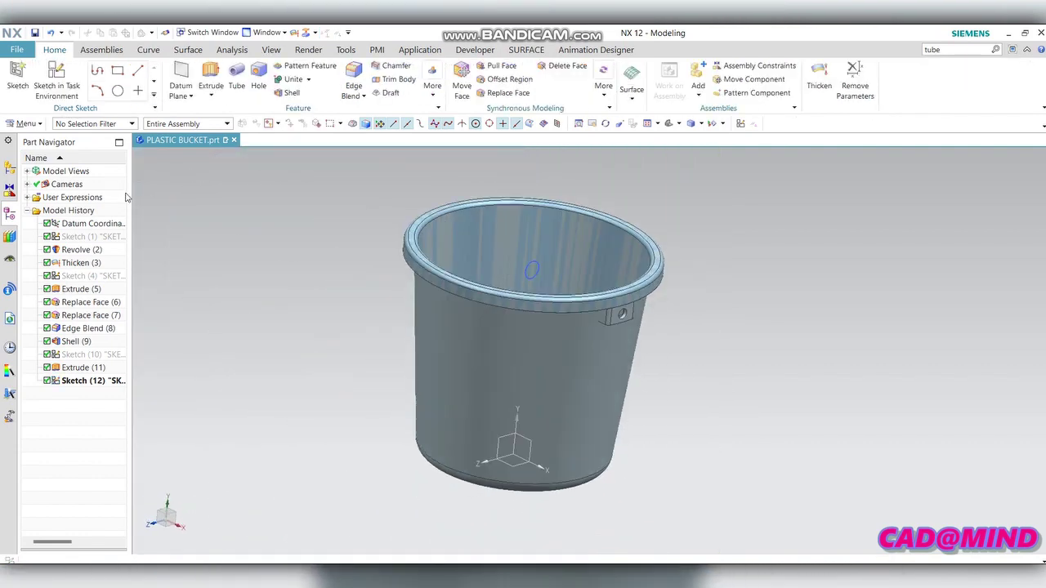
# Step: Extrude the offset circle as a separate body with Boolean None
pyautogui.scroll(2, 551, 244)
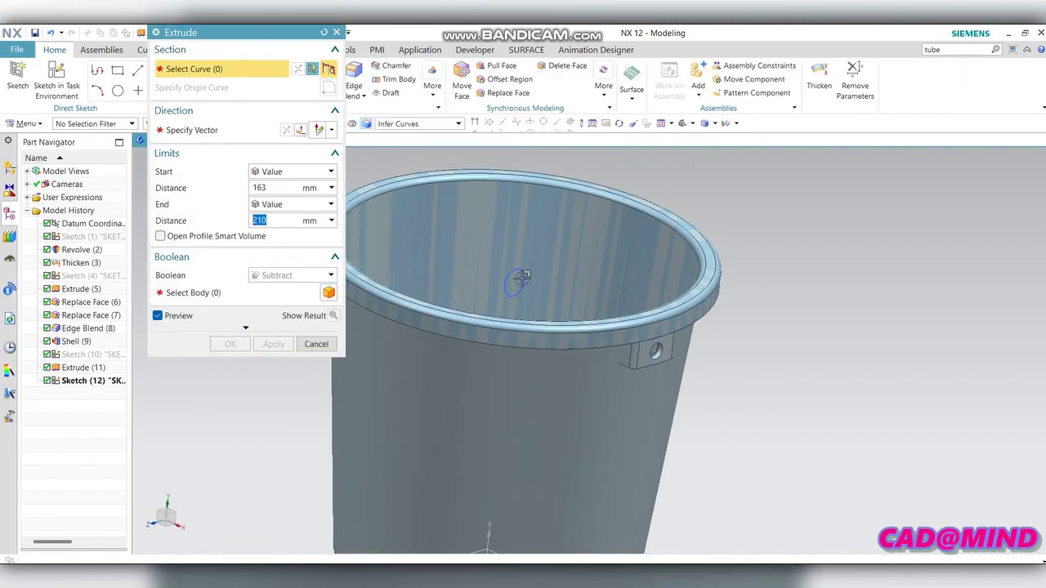
pyautogui.click(515, 277)
pyautogui.scroll(-3, 600, 233)
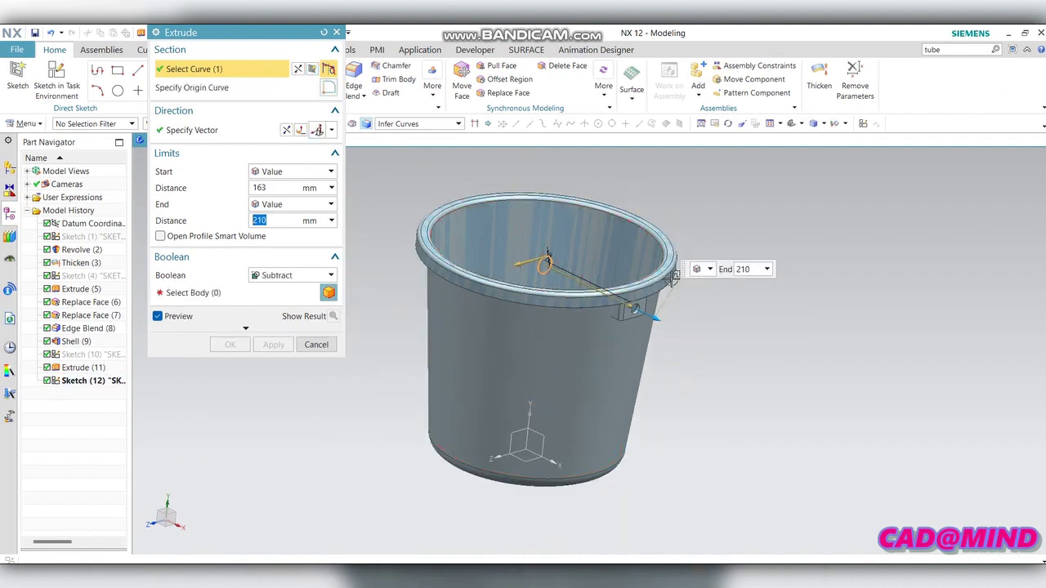
pyautogui.click(293, 275)
pyautogui.click(274, 289)
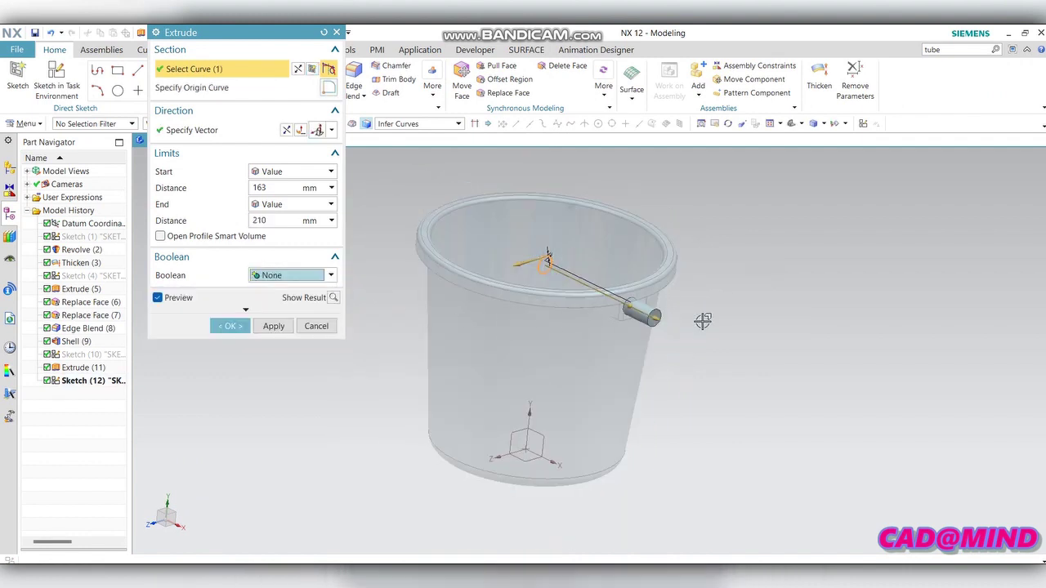
pyautogui.moveTo(703, 320); pyautogui.dragTo(675, 317, button='middle')
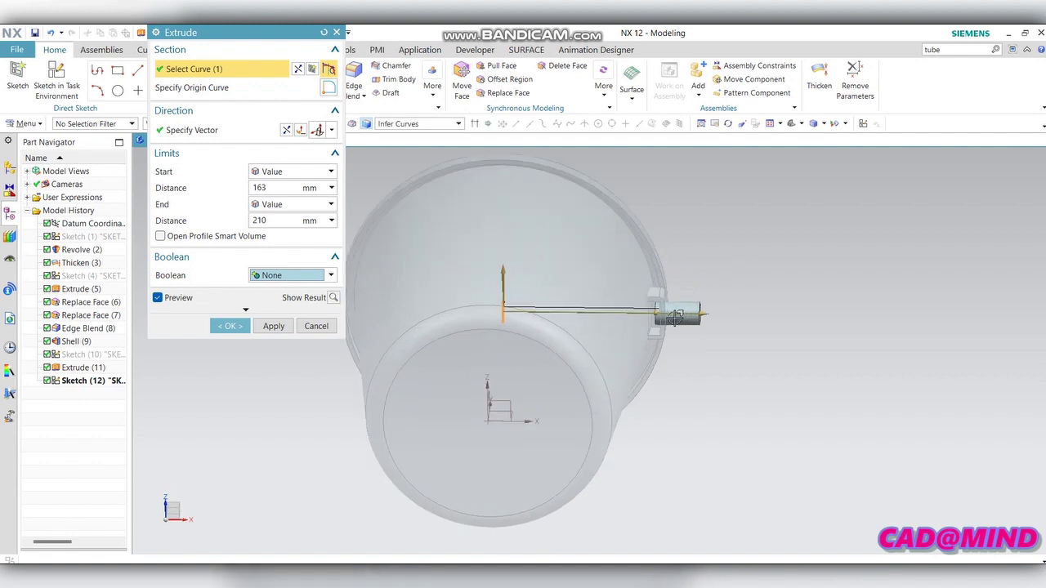
pyautogui.scroll(3, 676, 318)
# Step: Set the pin extrusion from 160 mm to 168 mm, creating Extrude (13)
pyautogui.moveTo(627, 309); pyautogui.dragTo(621, 310)
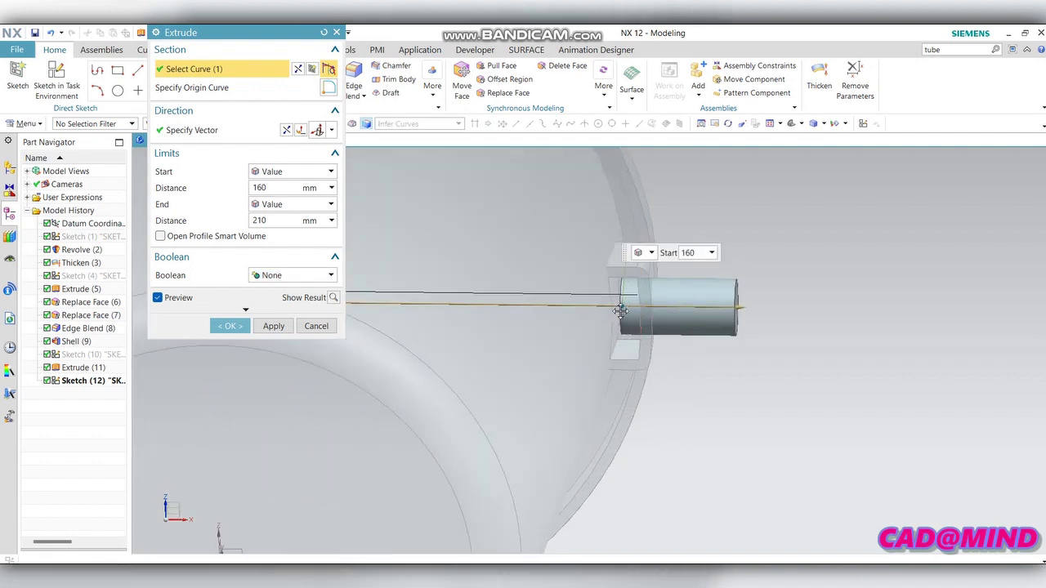
pyautogui.moveTo(738, 307); pyautogui.dragTo(637, 316)
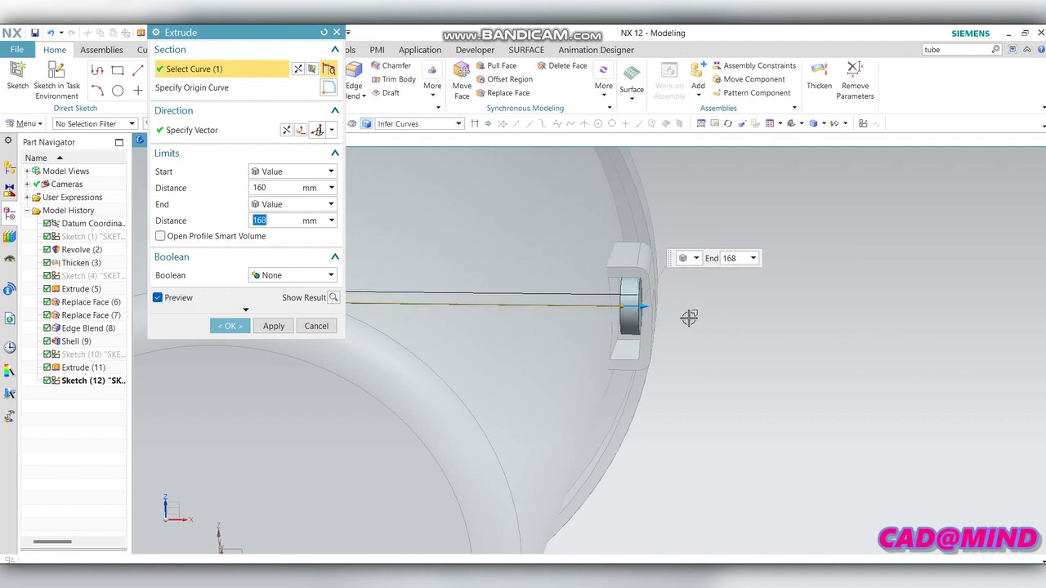
pyautogui.scroll(2, 689, 316)
pyautogui.scroll(2, 645, 340)
pyautogui.scroll(2, 627, 354)
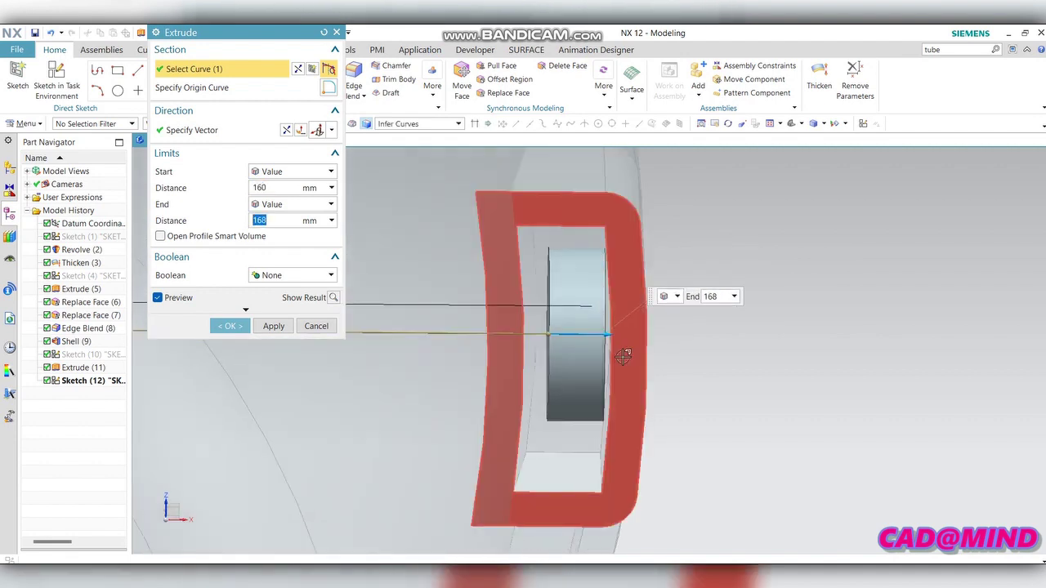
pyautogui.click(248, 327)
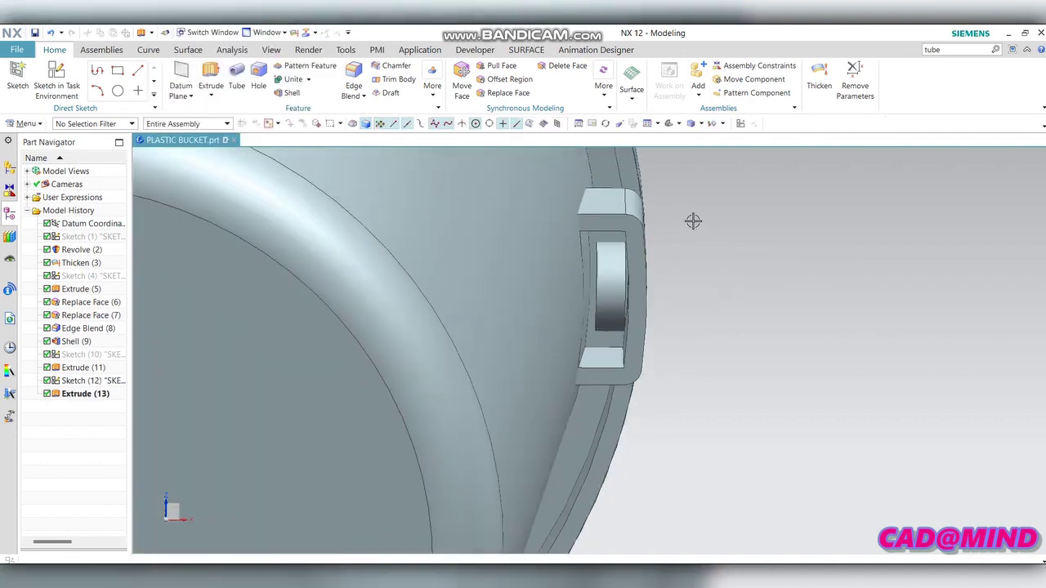
pyautogui.moveTo(694, 222); pyautogui.dragTo(683, 298, button='middle')
pyautogui.hotkey('ctrl', 'f')
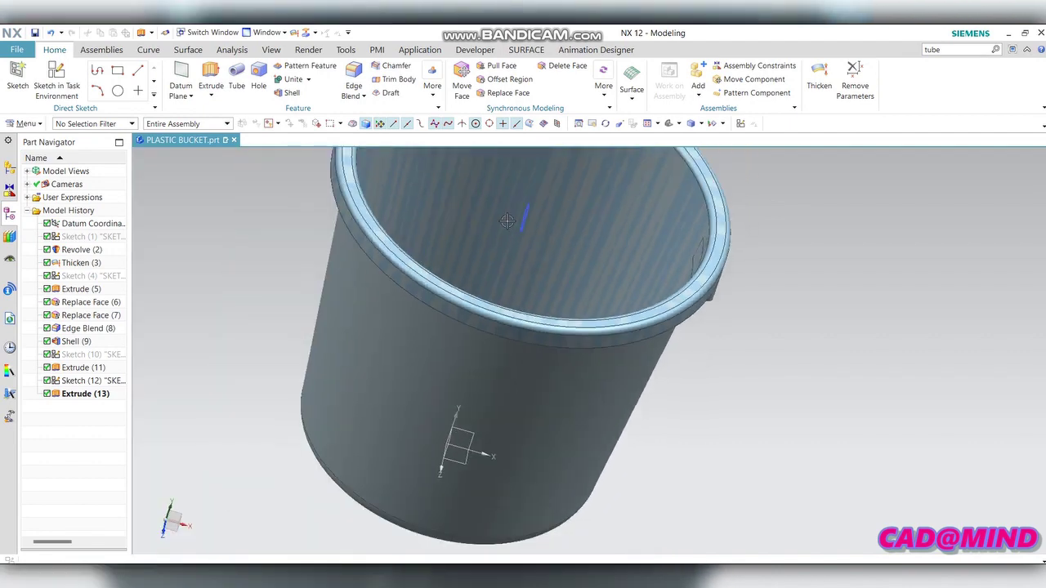
# Step: Hide Sketch (12) and bring up the Mirror Feature tool
pyautogui.click(524, 215)
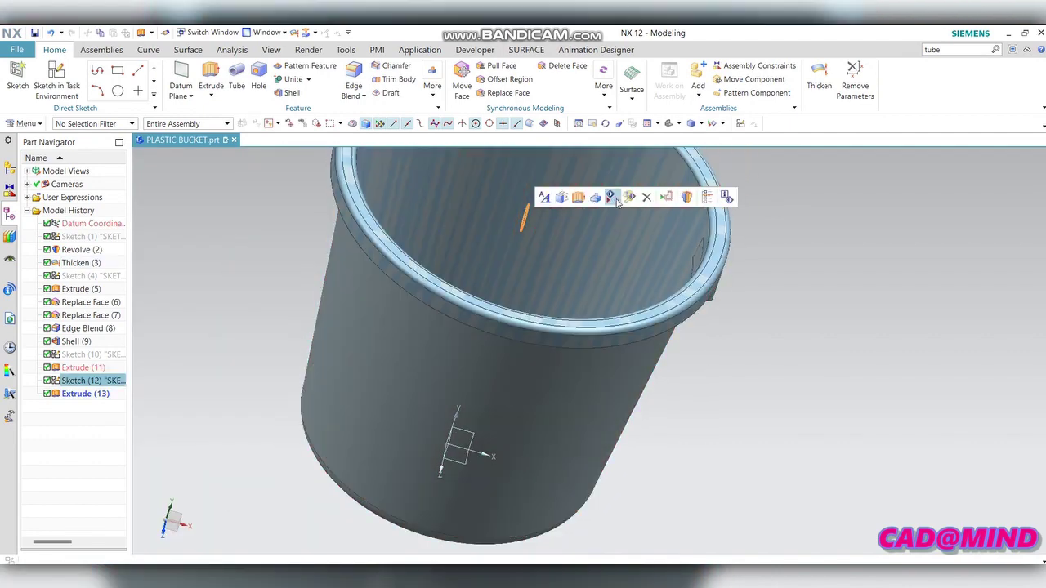
pyautogui.click(613, 197)
pyautogui.moveTo(691, 274)
pyautogui.mouseDown(button='middle')
pyautogui.moveTo(698, 296)
pyautogui.moveTo(679, 292)
pyautogui.mouseUp(button='middle')
pyautogui.scroll(-5, 678, 293)
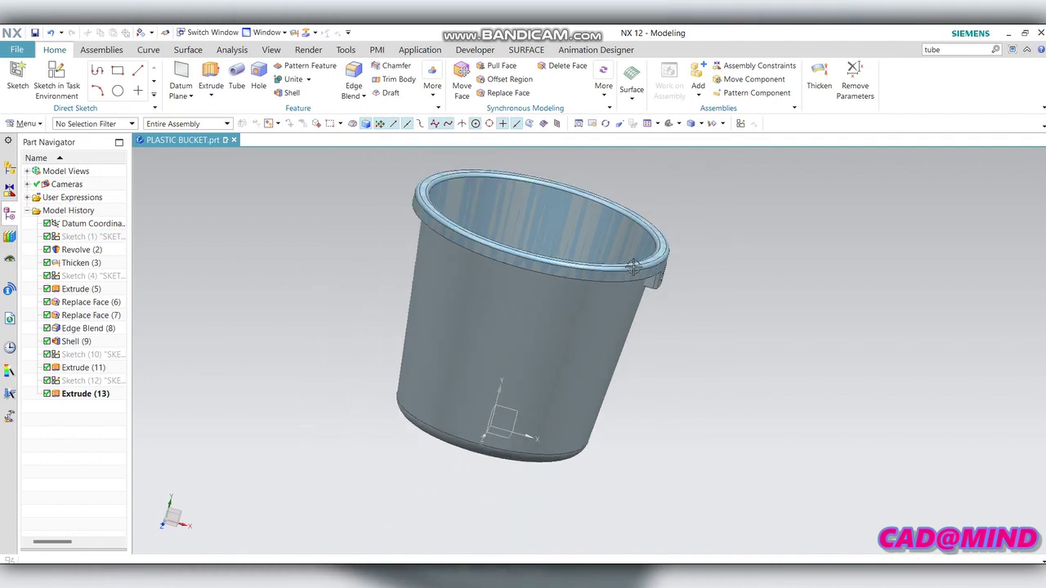
pyautogui.scroll(5, 669, 292)
pyautogui.scroll(-4, 305, 229)
pyautogui.scroll(4, 376, 180)
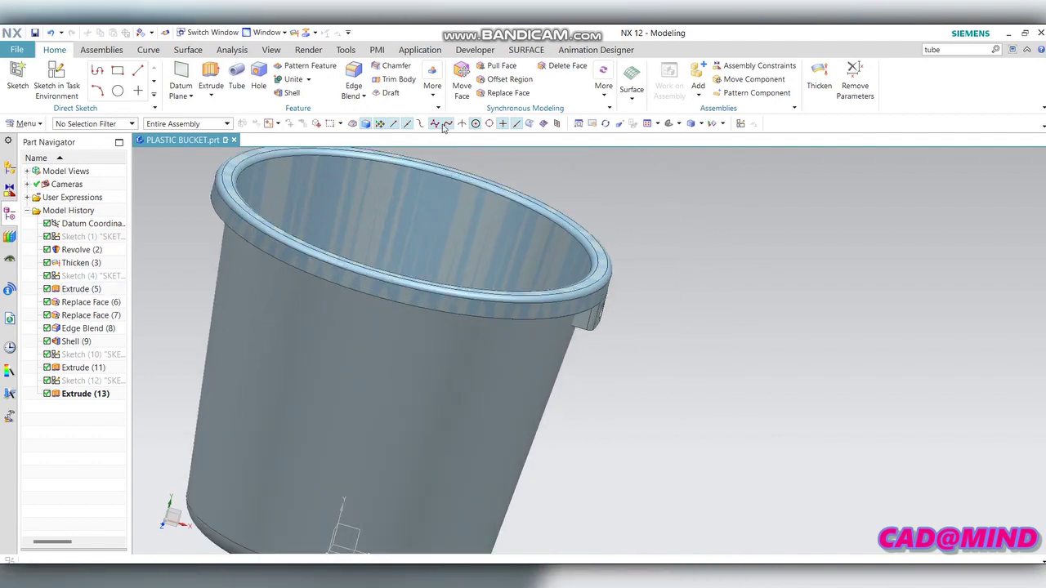
pyautogui.click(435, 103)
pyautogui.click(445, 137)
pyautogui.scroll(-3, 666, 241)
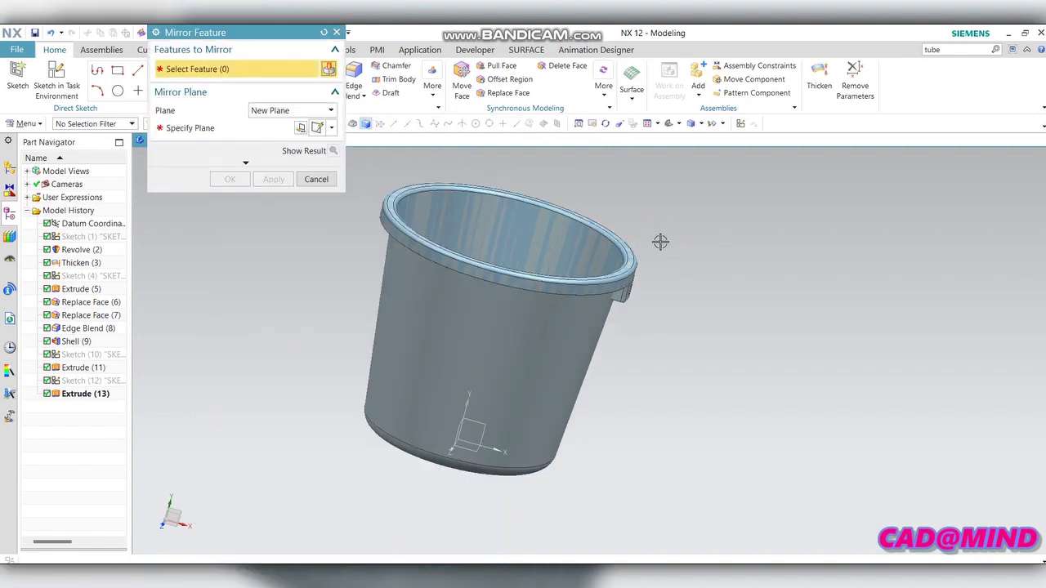
# Step: Mirror Extrude (5) through Shell (9) plus pin Extrude (13) across the bucket's axis datum plane
pyautogui.click(73, 291)
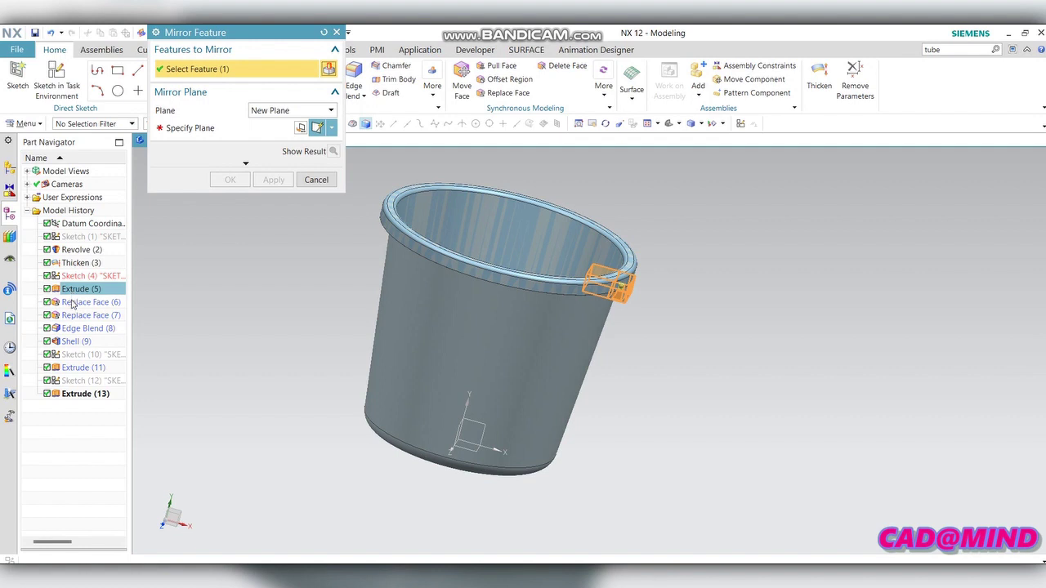
pyautogui.click(72, 303)
pyautogui.click(74, 316)
pyautogui.click(72, 342)
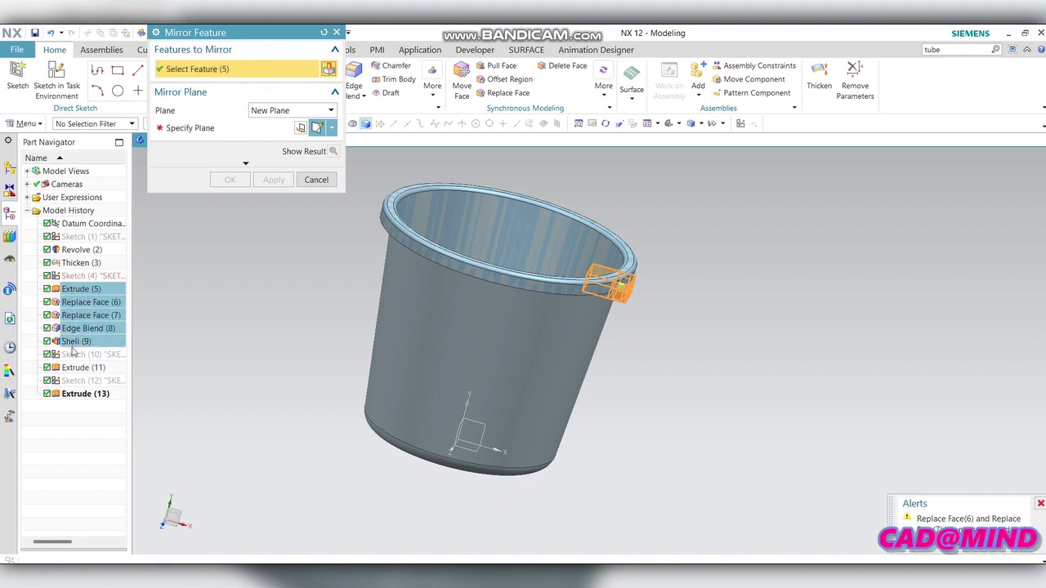
pyautogui.click(72, 395)
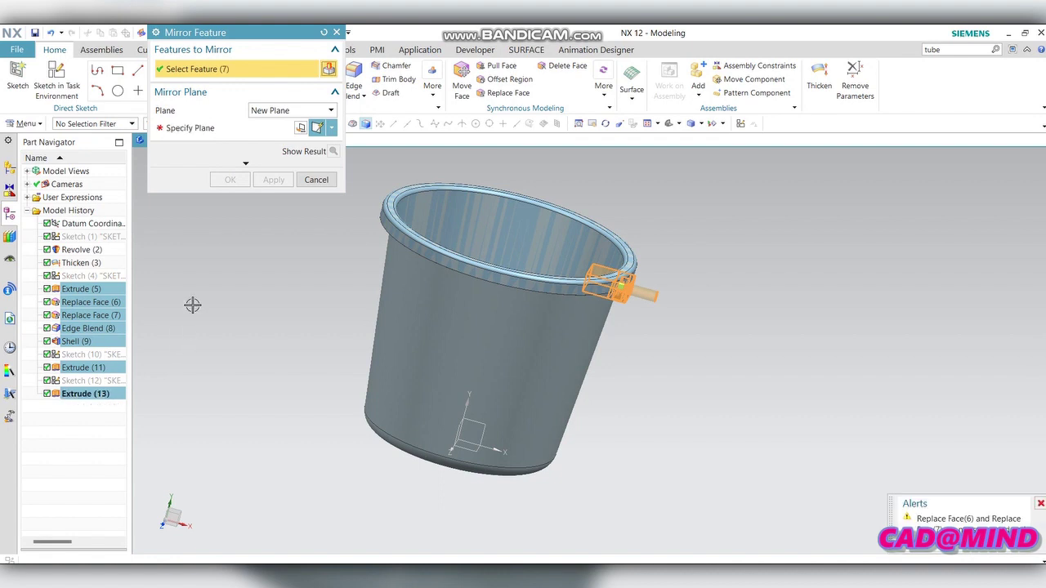
pyautogui.click(209, 134)
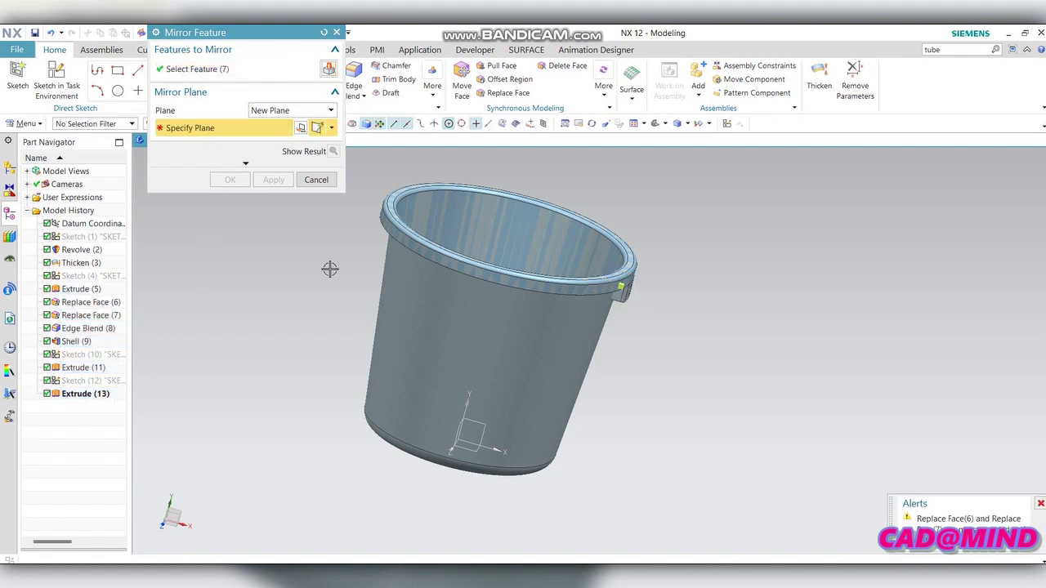
pyautogui.click(460, 431)
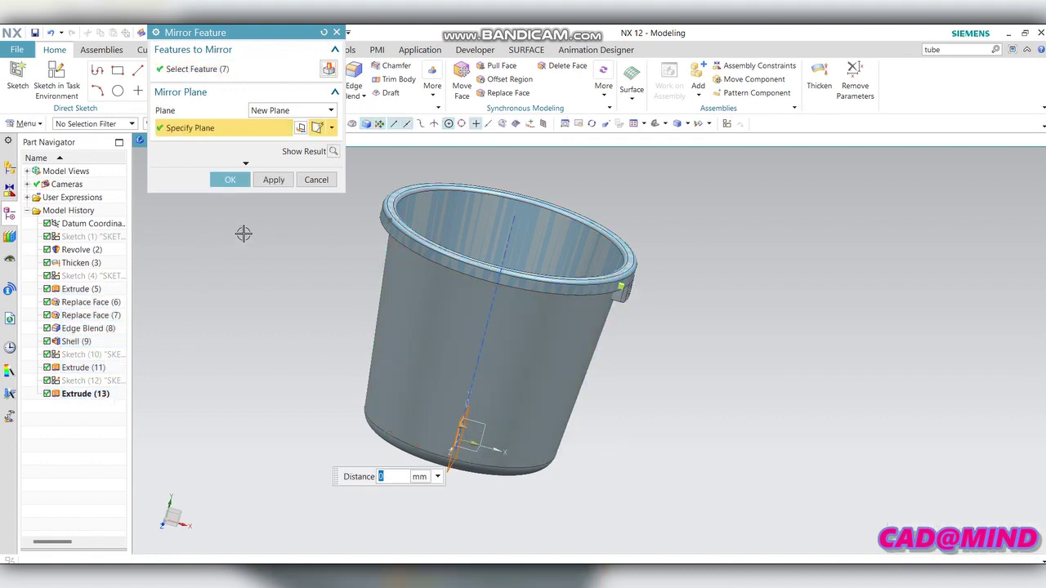
pyautogui.click(231, 183)
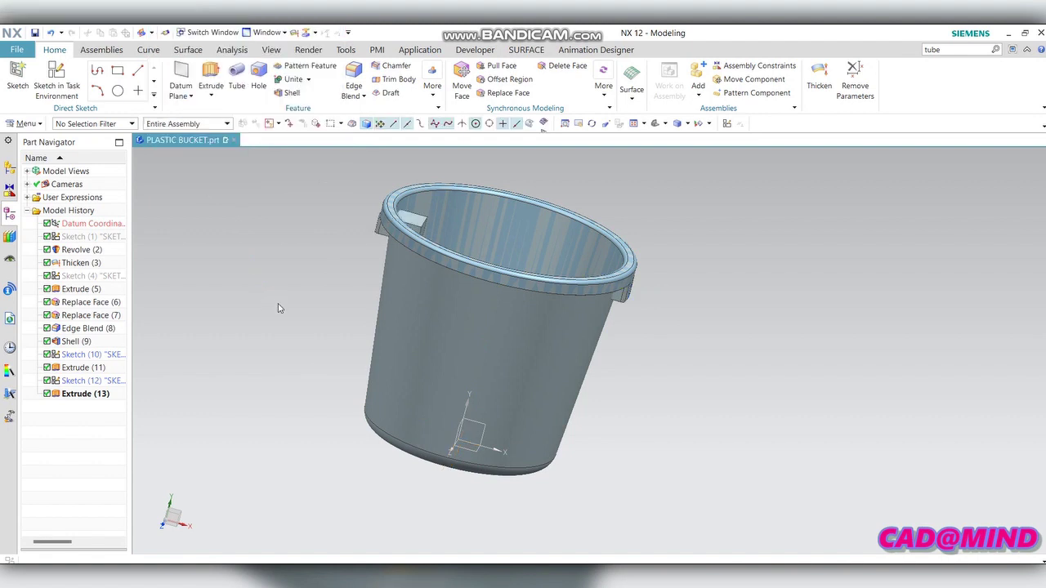
pyautogui.moveTo(264, 292); pyautogui.dragTo(281, 317, button='middle')
# Step: Replace the mirrored lug's inner face with the bucket's inner wall as Replace Face (15)
pyautogui.moveTo(324, 287); pyautogui.dragTo(296, 273, button='middle')
pyautogui.scroll(3, 365, 208)
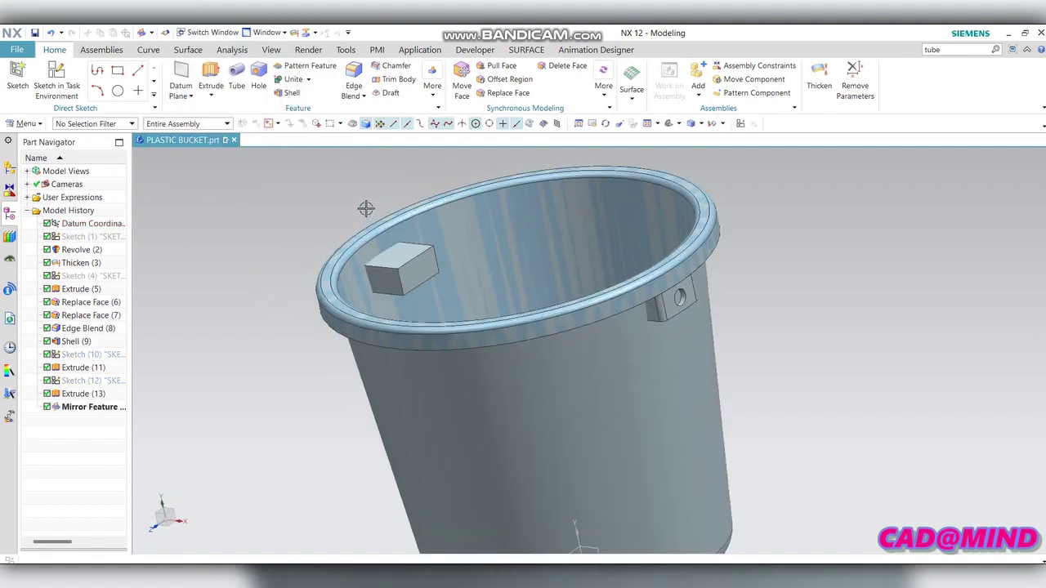
pyautogui.click(504, 96)
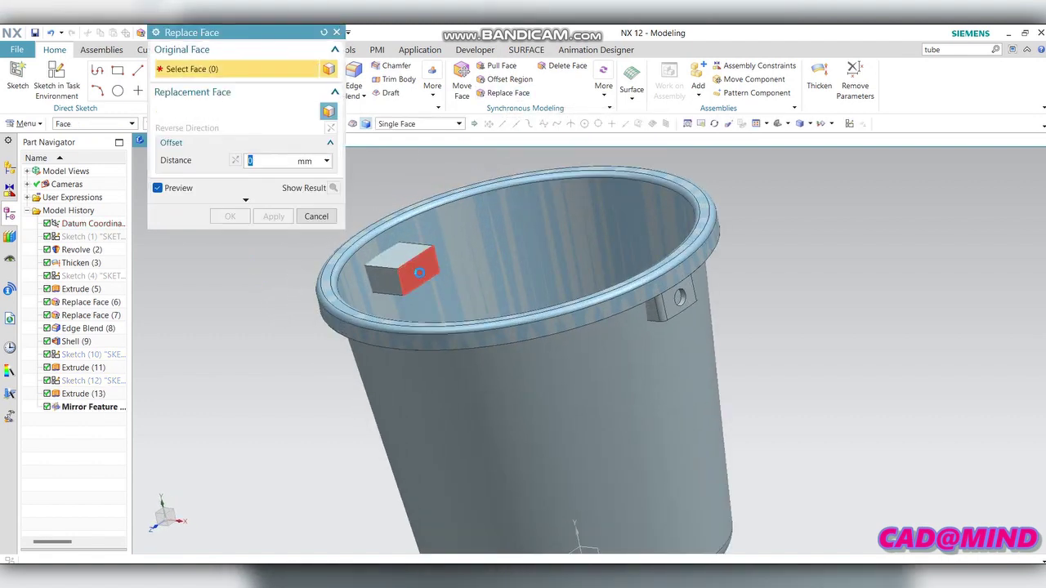
pyautogui.click(419, 270)
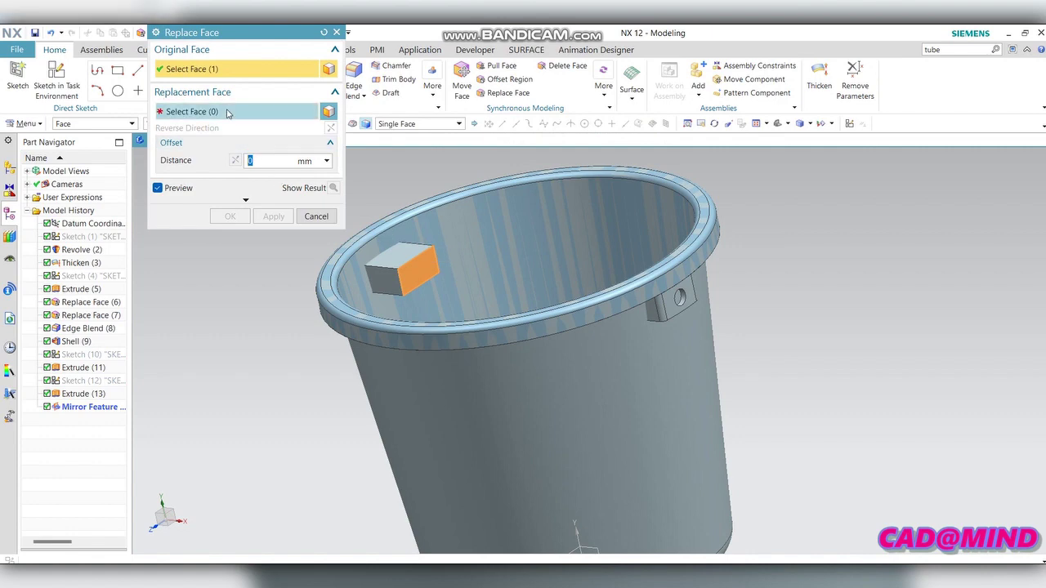
pyautogui.click(237, 112)
pyautogui.click(458, 245)
pyautogui.click(230, 216)
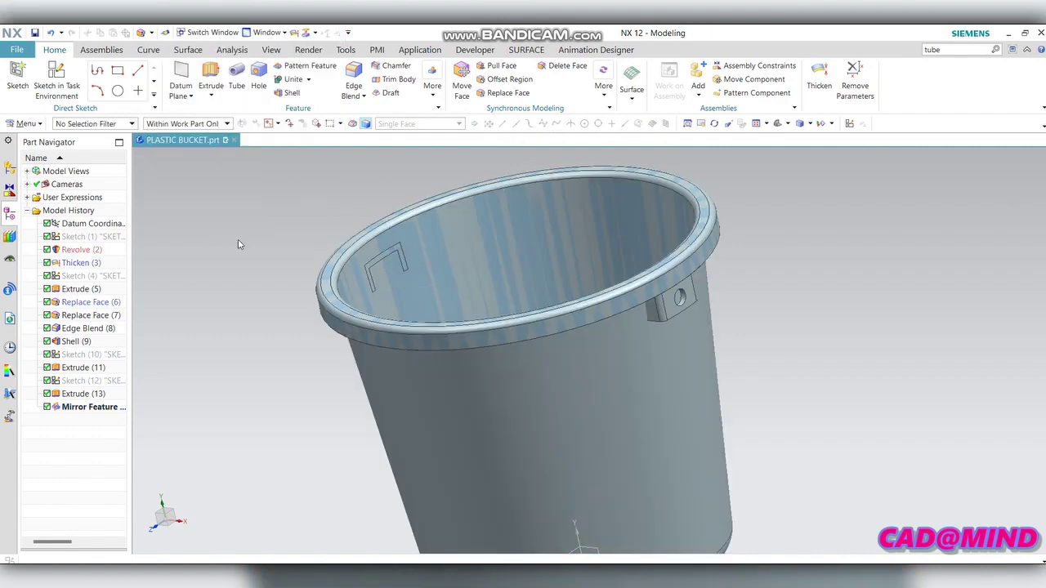
pyautogui.moveTo(245, 225)
pyautogui.mouseDown(button='middle')
pyautogui.moveTo(295, 252)
pyautogui.moveTo(344, 233)
pyautogui.mouseUp(button='middle')
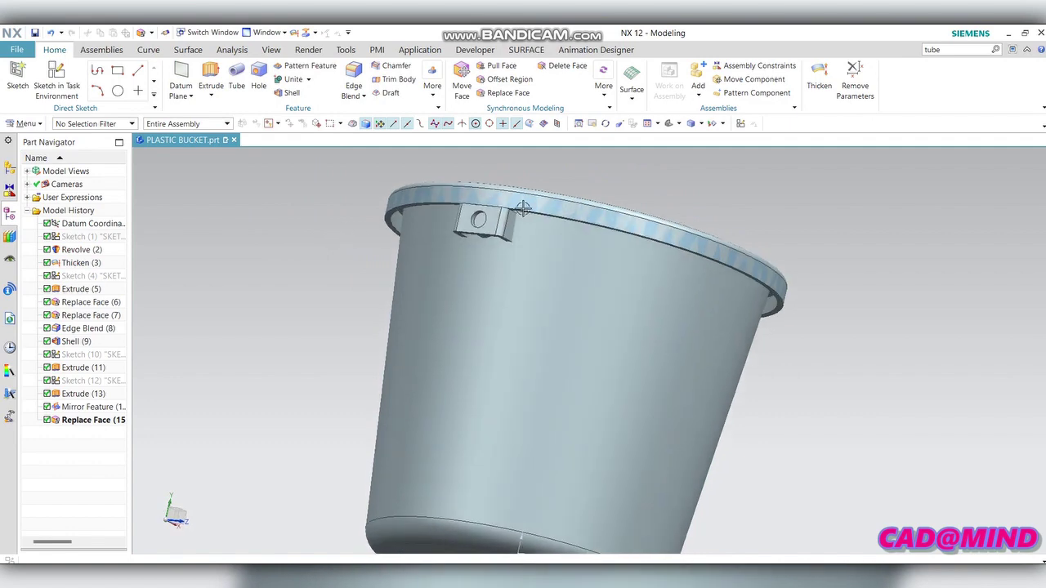
pyautogui.moveTo(523, 209)
pyautogui.mouseDown(button='middle')
pyautogui.moveTo(531, 177)
pyautogui.moveTo(513, 257)
pyautogui.mouseUp(button='middle')
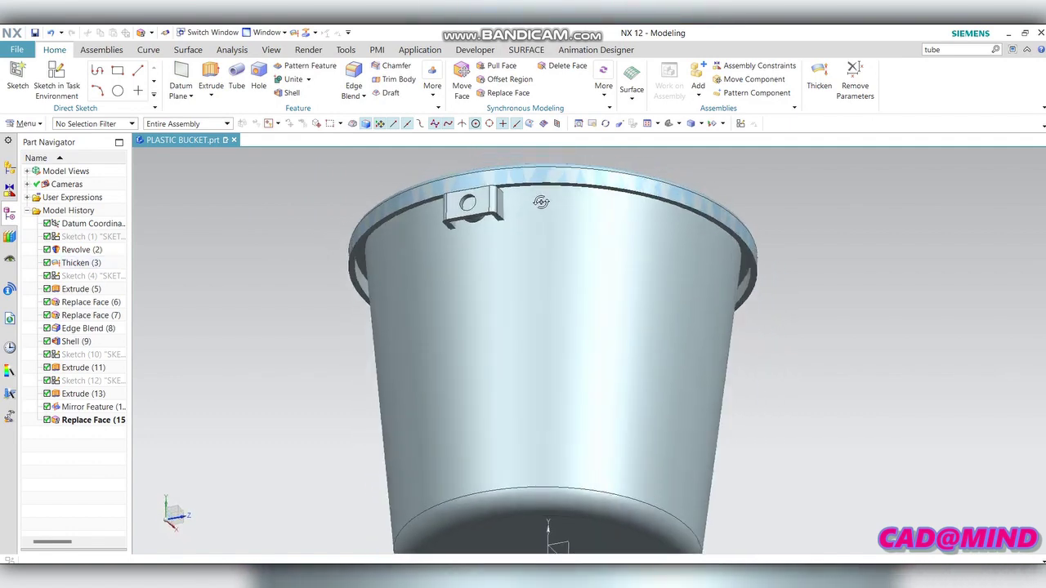
pyautogui.scroll(-3, 513, 256)
pyautogui.moveTo(513, 256)
pyautogui.mouseDown(button='middle')
pyautogui.moveTo(429, 310)
pyautogui.moveTo(578, 453)
pyautogui.moveTo(300, 147)
pyautogui.mouseUp(button='middle')
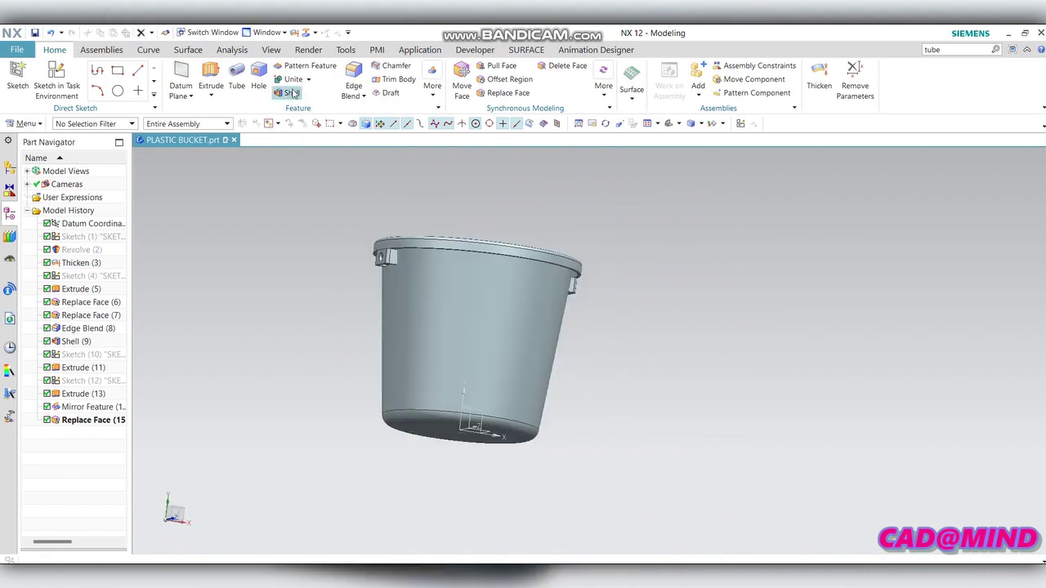
# Step: Unite the left lug with the bucket body
pyautogui.scroll(2, 349, 264)
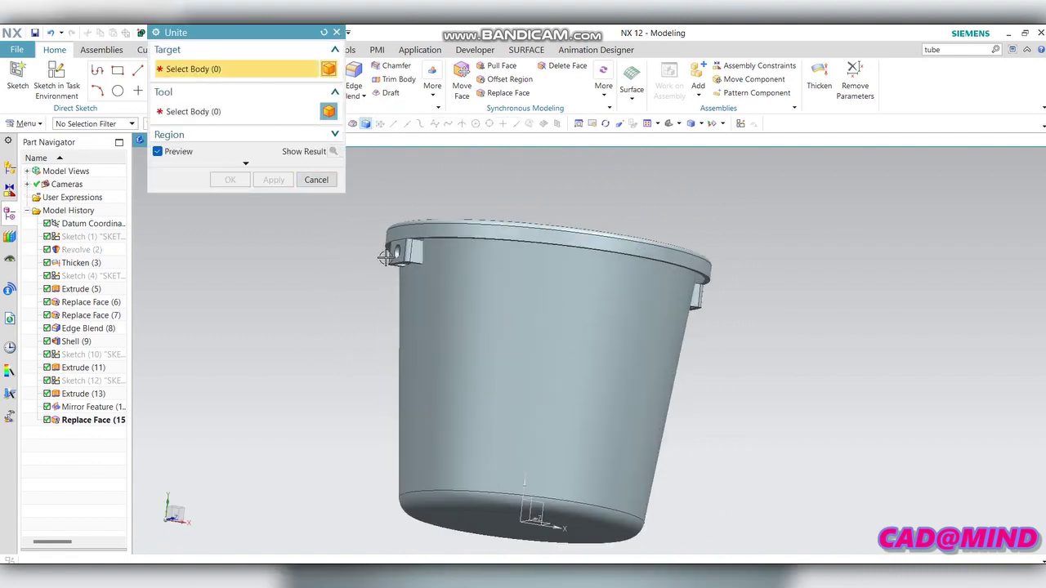
pyautogui.click(384, 258)
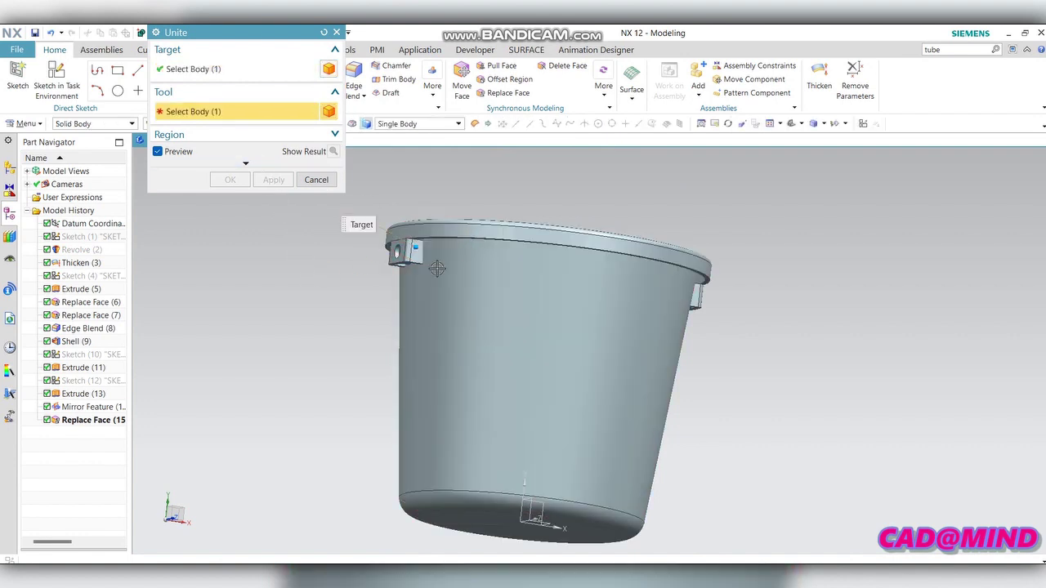
pyautogui.click(445, 235)
pyautogui.click(273, 185)
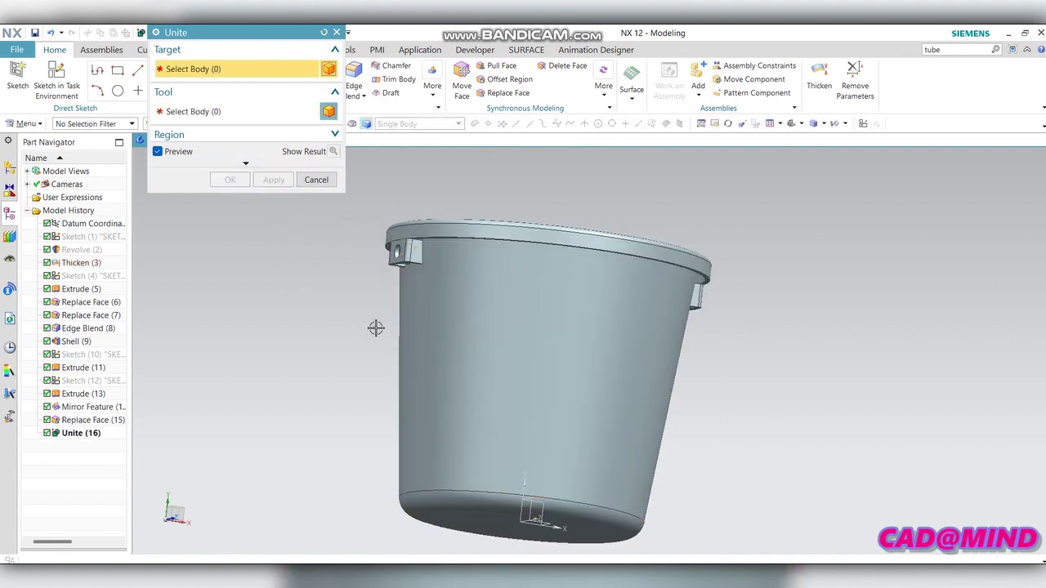
# Step: Unite the right lug into the bucket body as well, making one solid
pyautogui.moveTo(321, 304); pyautogui.dragTo(311, 308, button='middle')
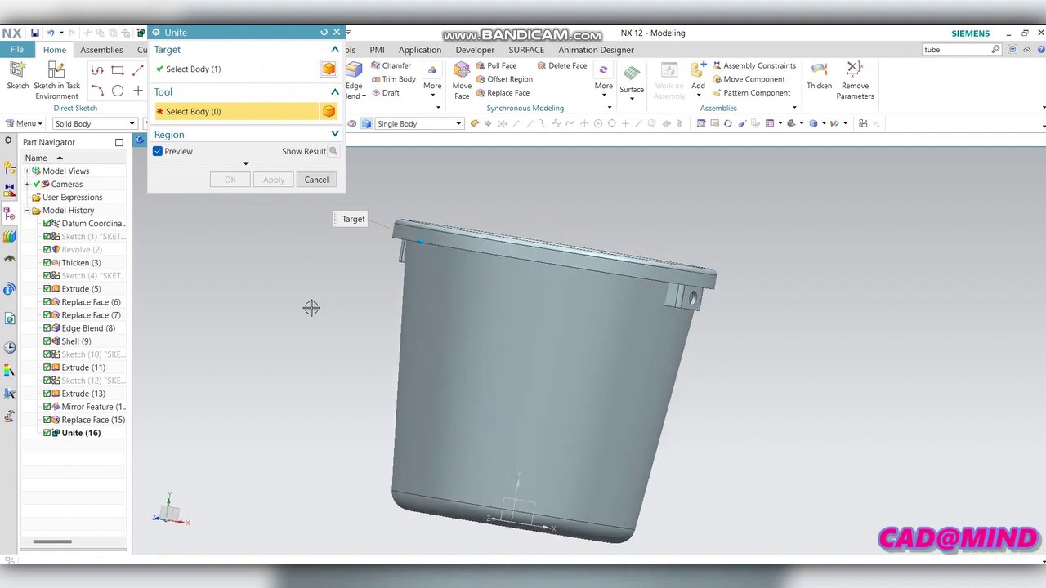
pyautogui.click(680, 297)
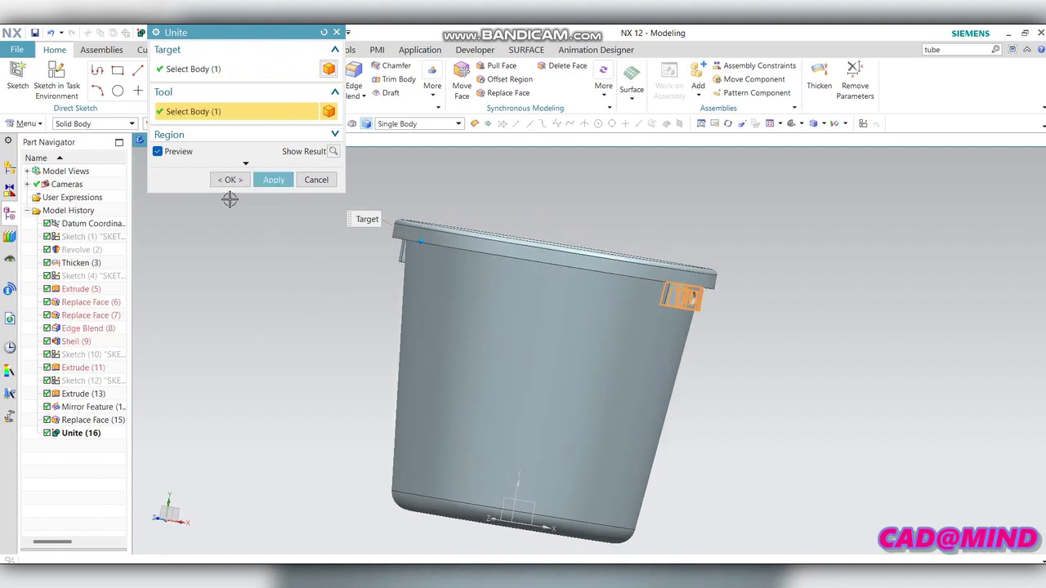
pyautogui.click(231, 179)
pyautogui.moveTo(313, 281)
pyautogui.mouseDown(button='middle')
pyautogui.moveTo(411, 259)
pyautogui.moveTo(341, 273)
pyautogui.moveTo(450, 282)
pyautogui.mouseUp(button='middle')
pyautogui.scroll(2, 451, 282)
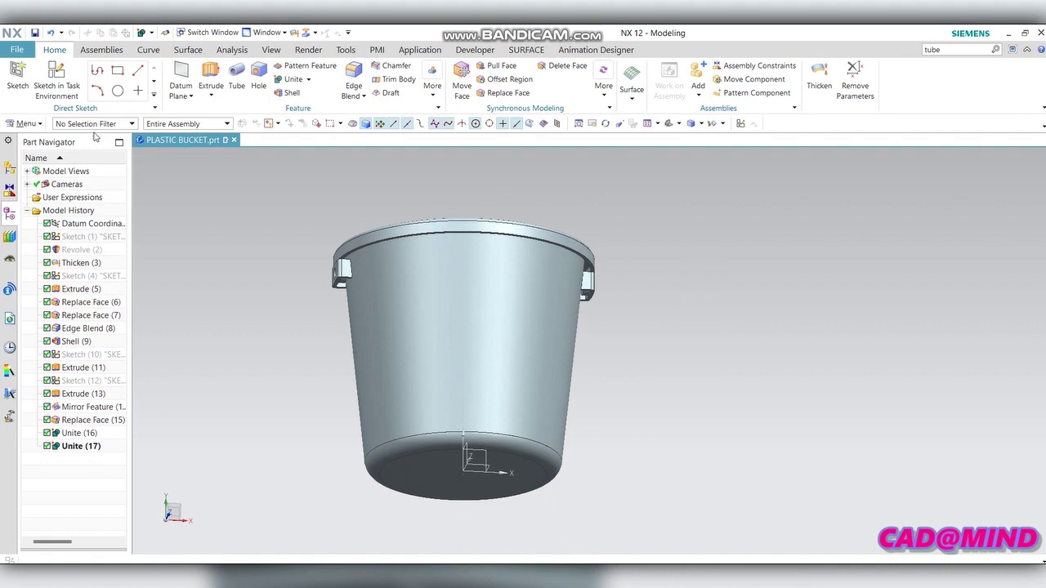
pyautogui.click(23, 125)
pyautogui.moveTo(28, 152)
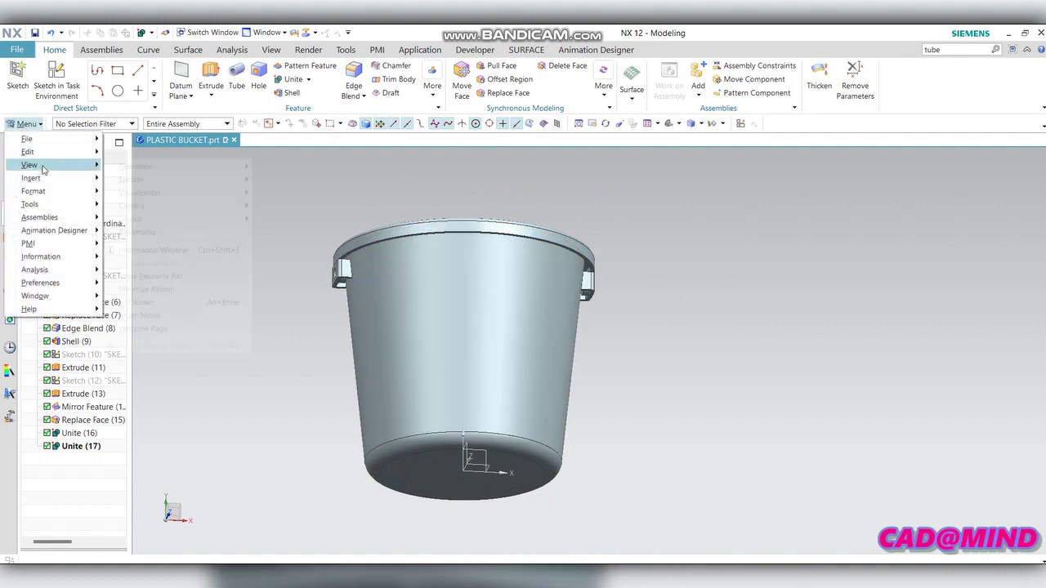
# Step: Recolour the bucket body purple through Edit Object Display
pyautogui.click(159, 291)
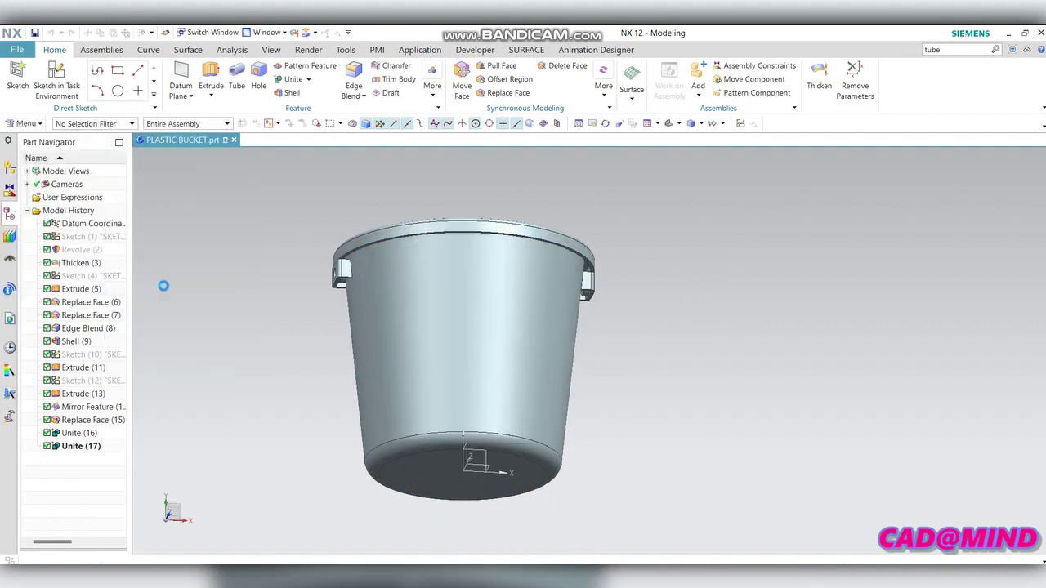
pyautogui.click(444, 300)
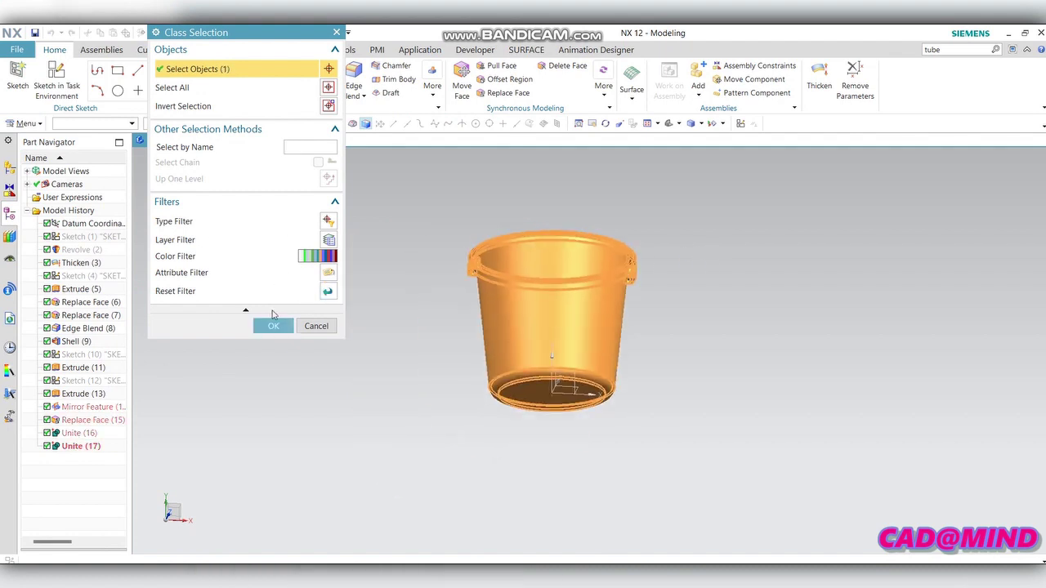
pyautogui.click(273, 325)
pyautogui.click(303, 104)
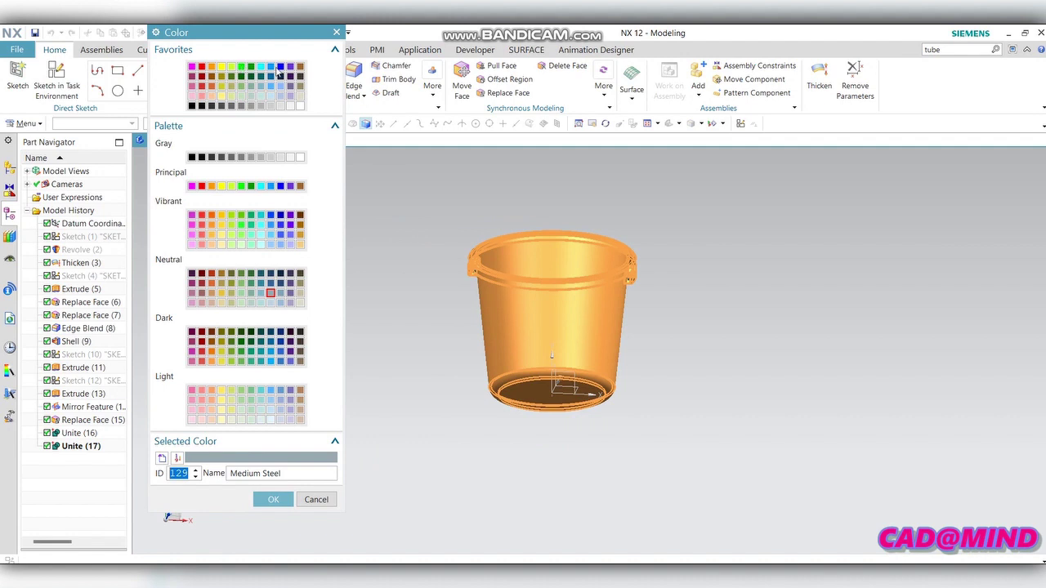
pyautogui.click(290, 68)
pyautogui.click(262, 503)
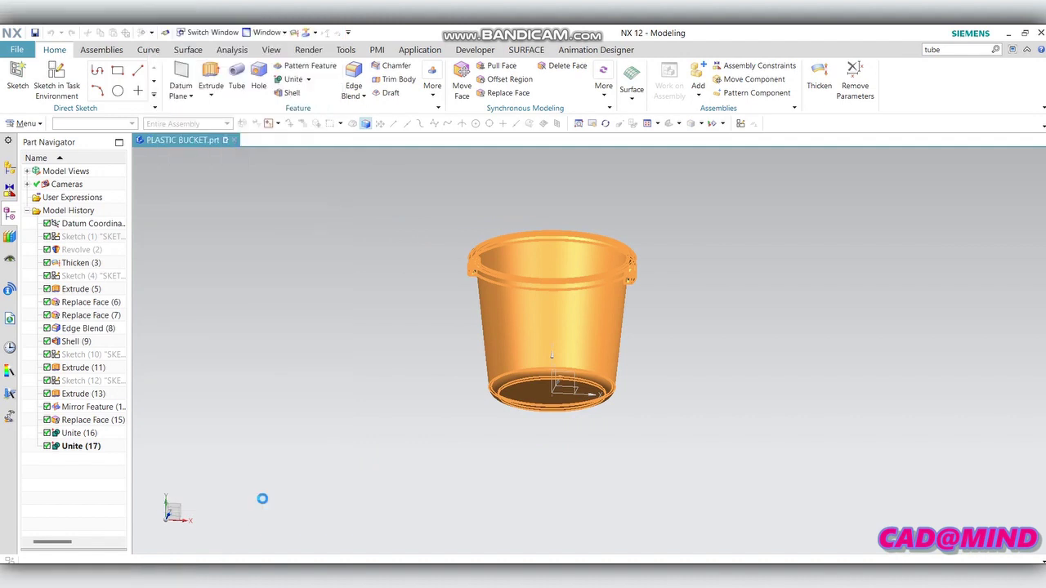
pyautogui.click(229, 389)
pyautogui.moveTo(310, 428); pyautogui.dragTo(322, 432, button='middle')
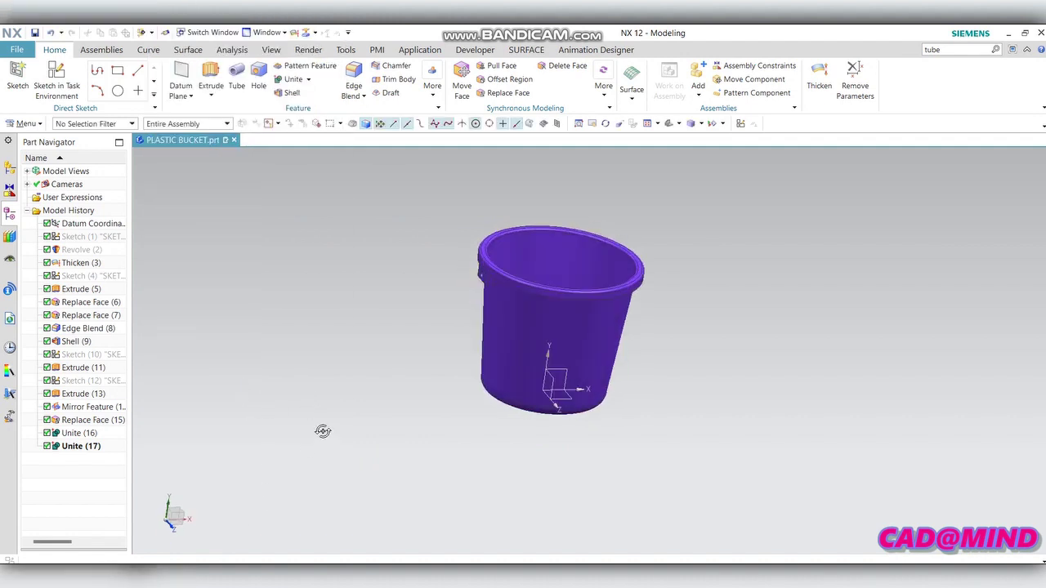
# Step: Start a sketch on the XY plane with a 25 mm horizontal line from the left lug's rim corner
pyautogui.press('s')
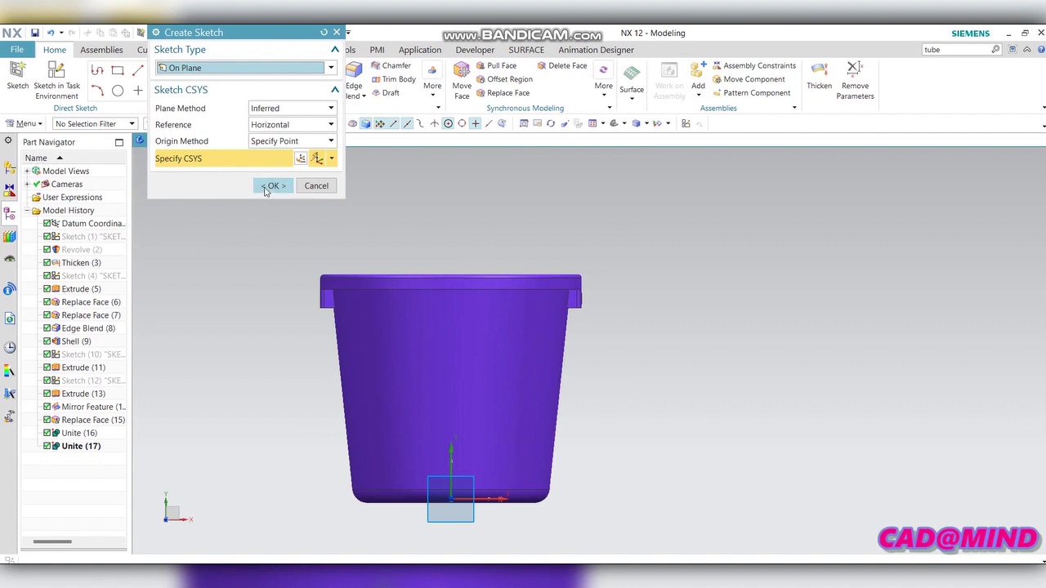
pyautogui.click(264, 189)
pyautogui.scroll(-1, 416, 291)
pyautogui.scroll(-2, 479, 236)
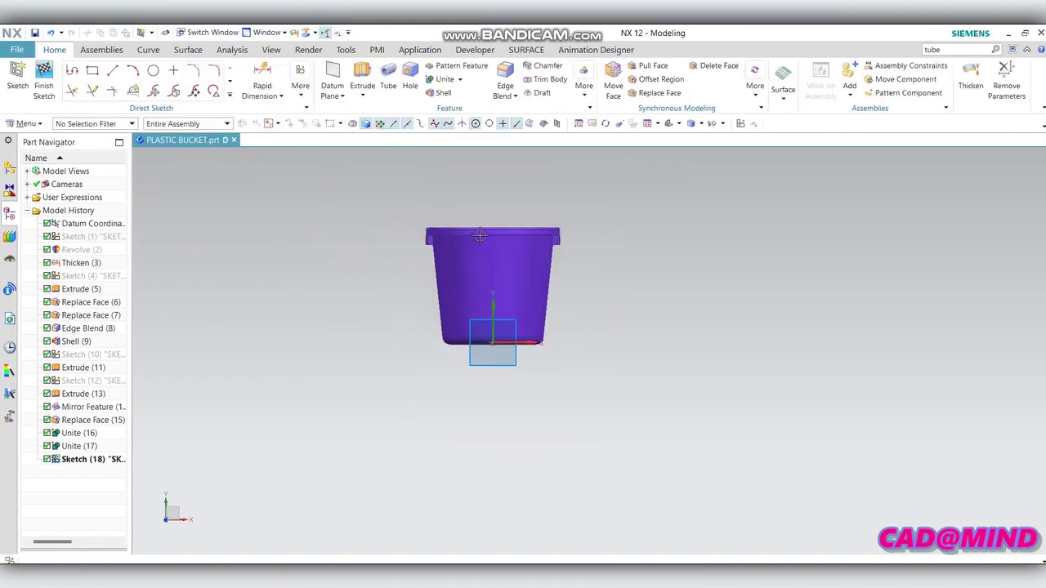
pyautogui.scroll(3, 480, 220)
pyautogui.scroll(1, 479, 204)
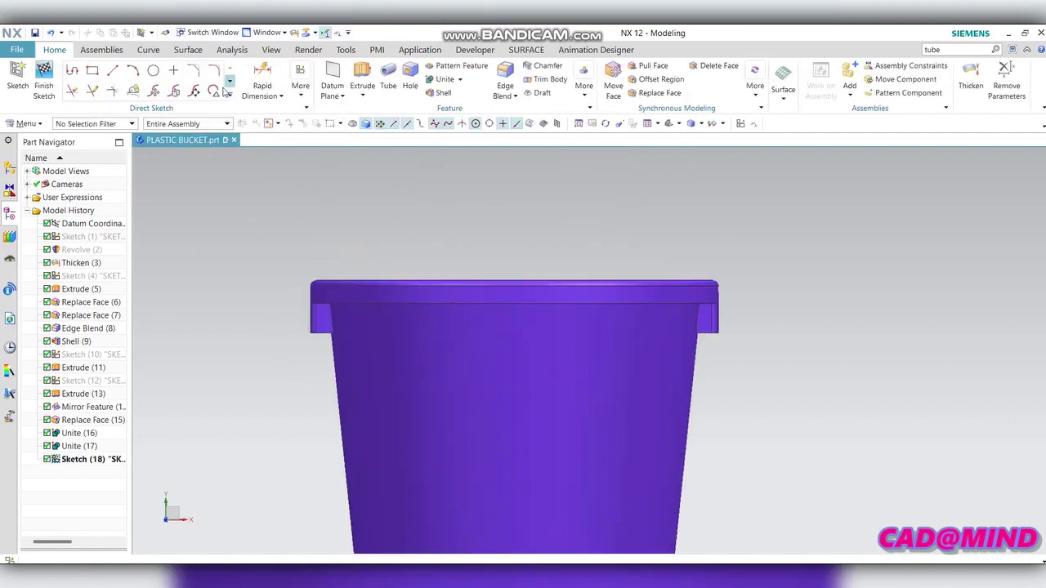
pyautogui.click(74, 71)
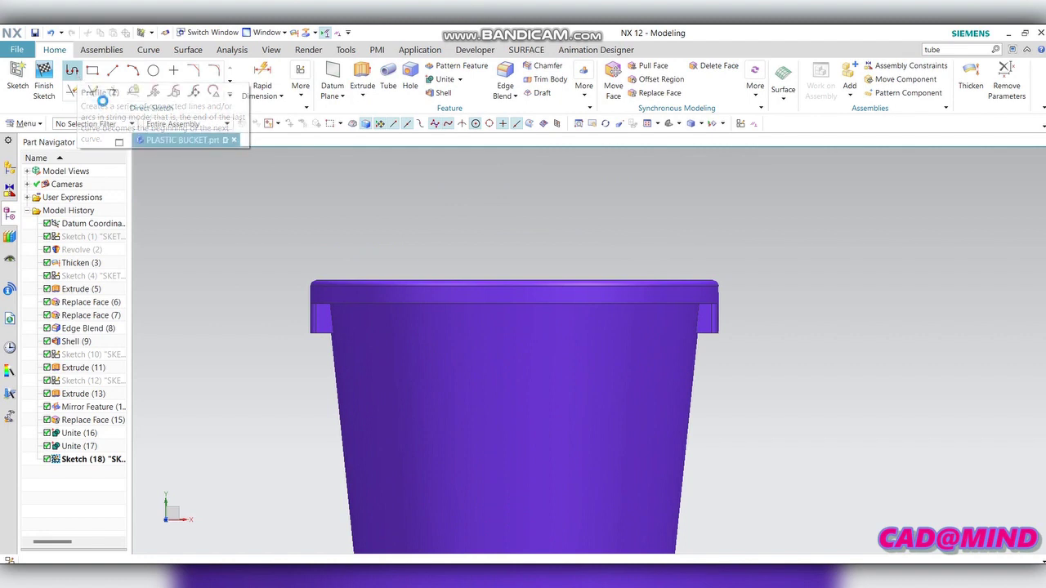
pyautogui.click(313, 317)
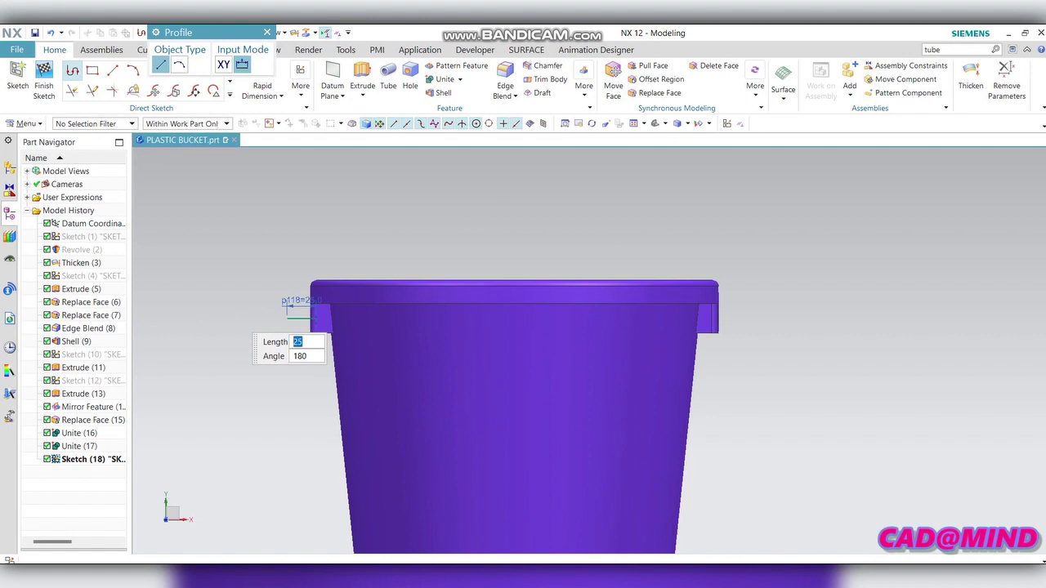
pyautogui.press('Escape')
pyautogui.scroll(-1, 241, 315)
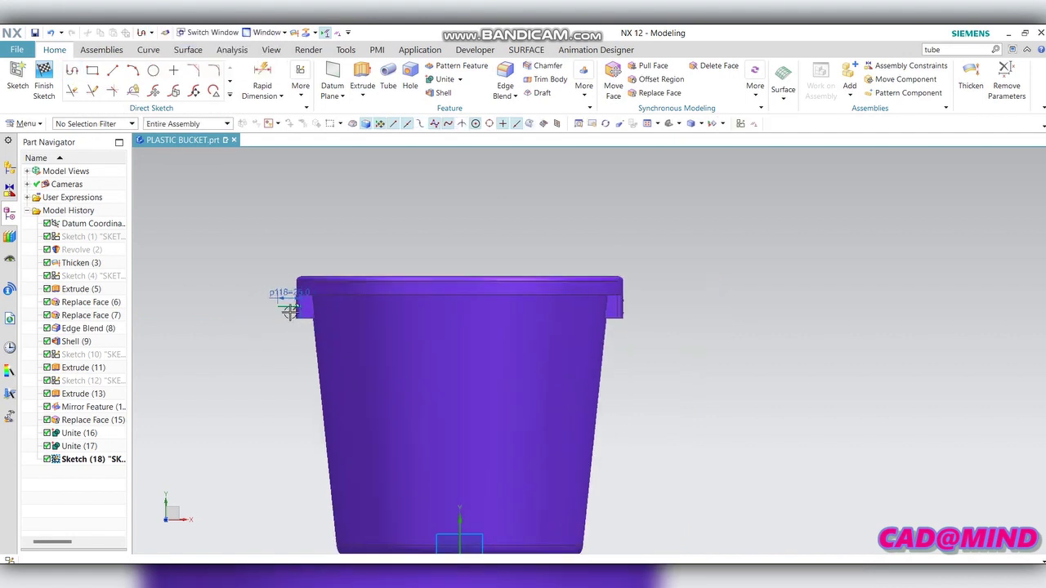
pyautogui.scroll(1, 290, 310)
# Step: Mirror the line about the Y axis onto the right lug
pyautogui.click(229, 96)
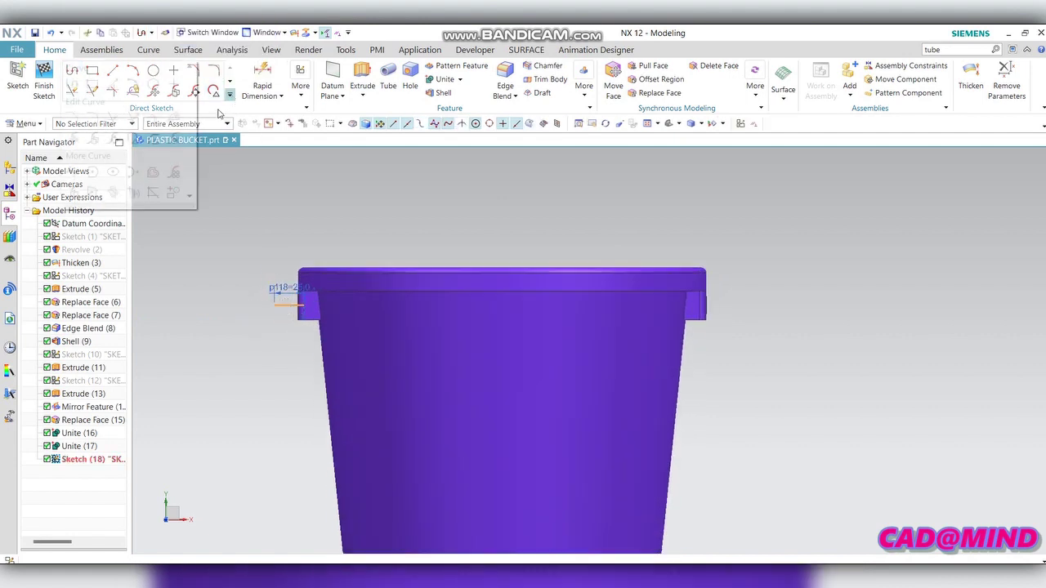
pyautogui.click(74, 192)
pyautogui.scroll(-1, 428, 205)
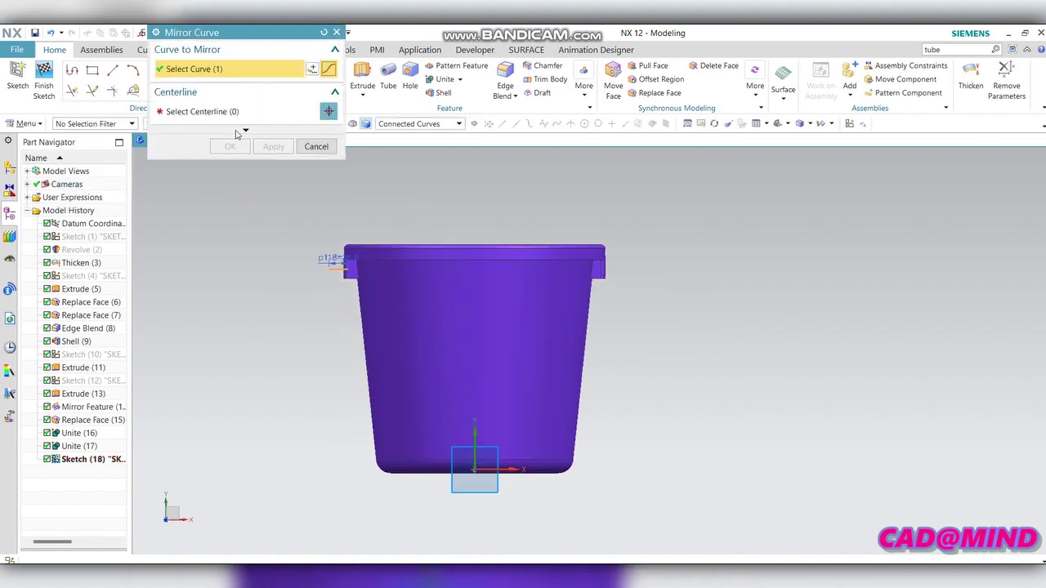
pyautogui.click(471, 429)
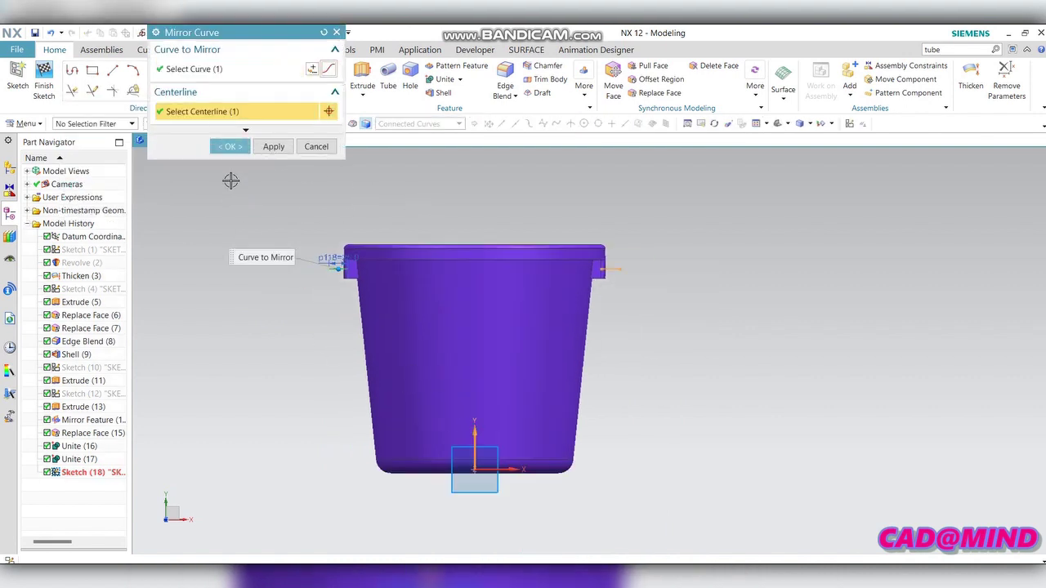
pyautogui.click(229, 146)
pyautogui.scroll(3, 398, 233)
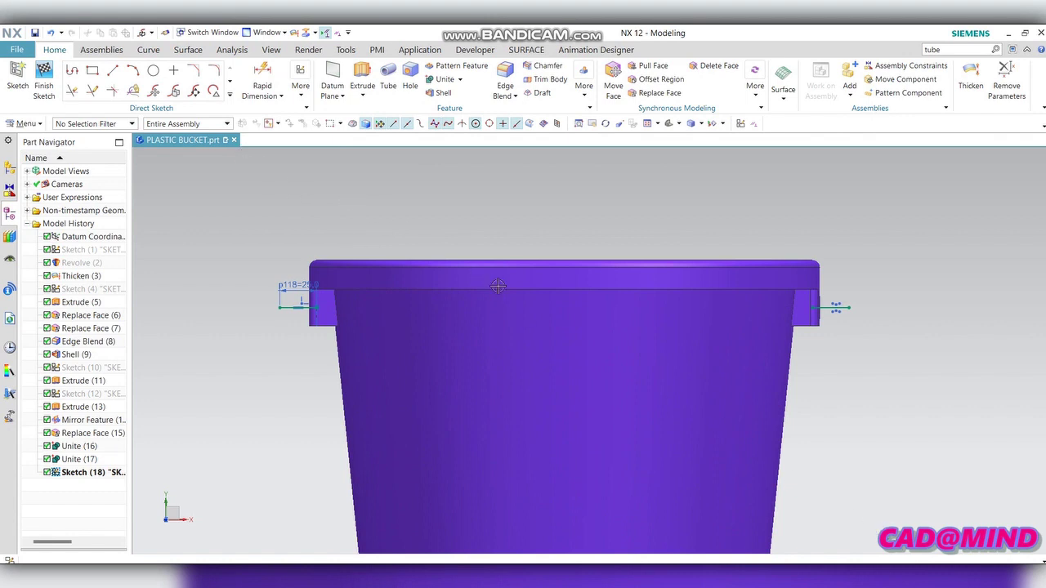
pyautogui.scroll(-1, 497, 286)
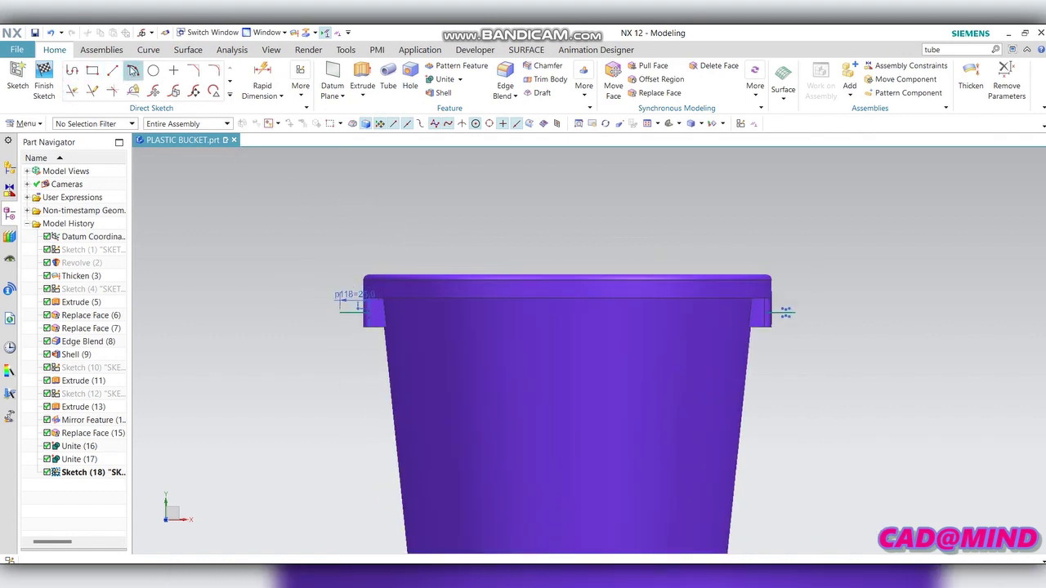
# Step: Draw a roughly R194 arc over the bucket joining both lug lines, then finish Sketch (18)
pyautogui.click(132, 71)
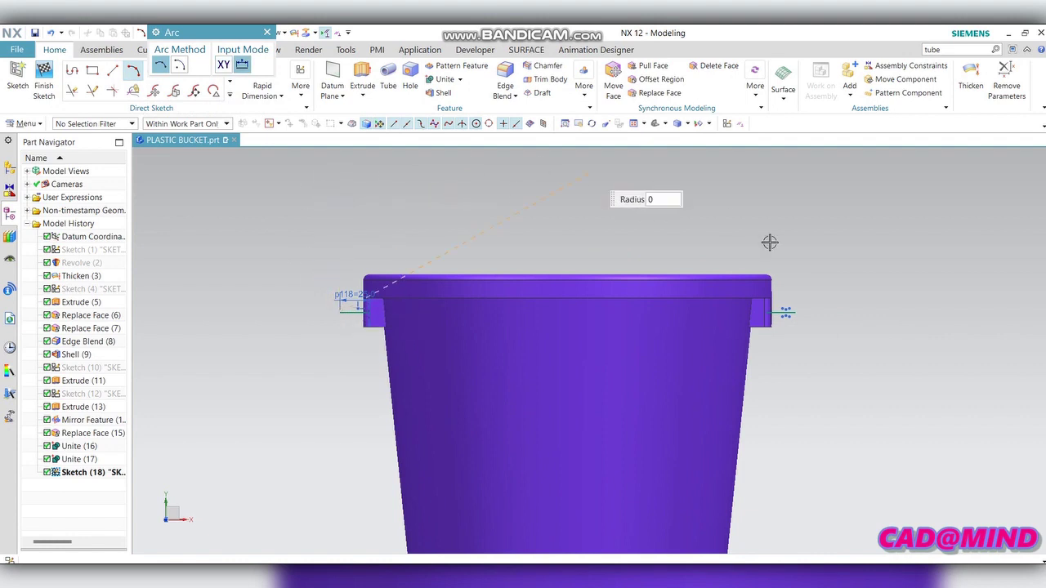
pyautogui.click(787, 313)
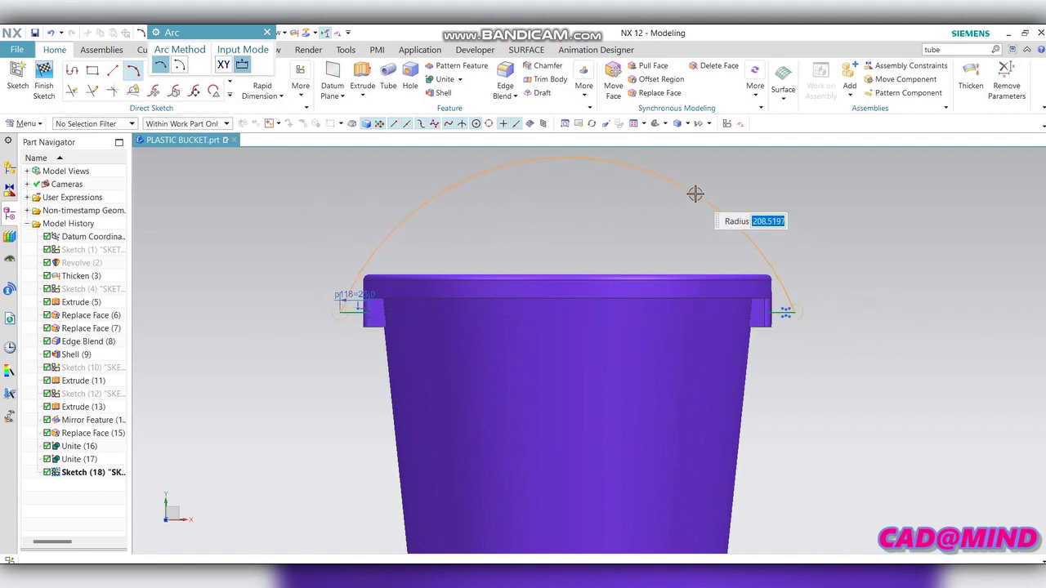
pyautogui.scroll(-2, 695, 193)
pyautogui.scroll(-1, 670, 204)
pyautogui.scroll(1, 670, 180)
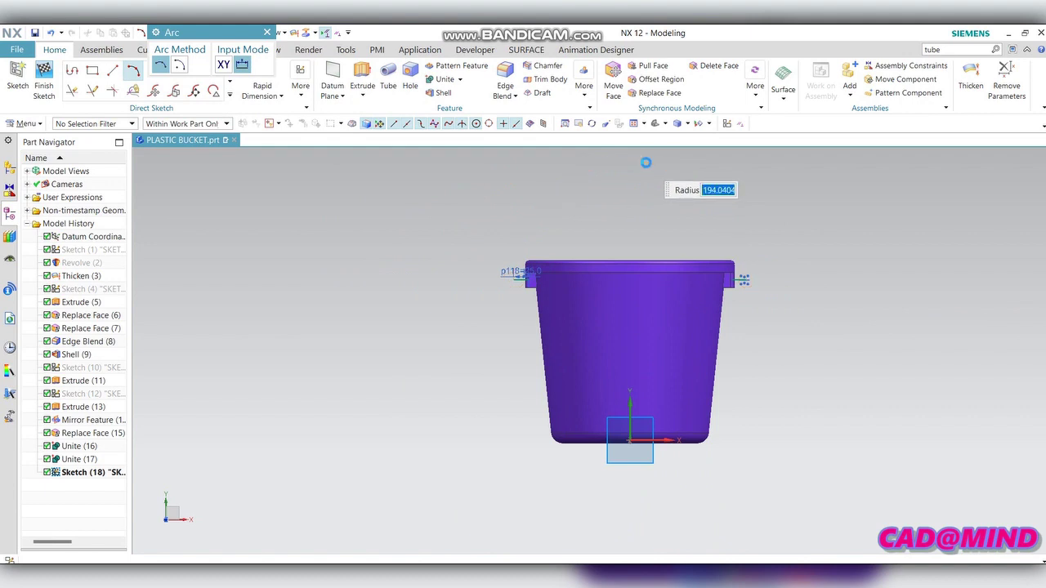
pyautogui.click(646, 183)
pyautogui.press('Escape')
pyautogui.scroll(-1, 625, 261)
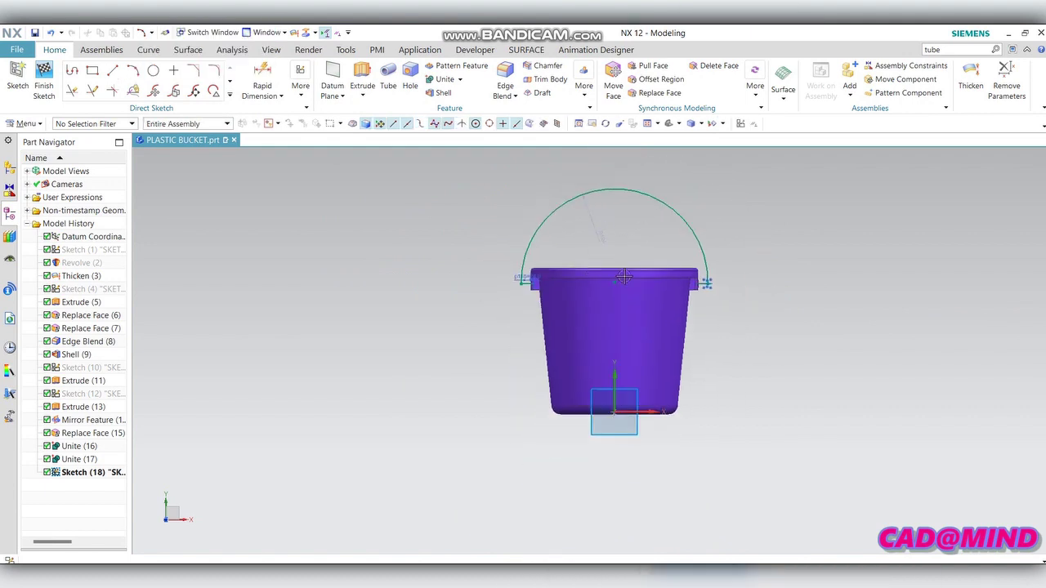
pyautogui.scroll(2, 624, 278)
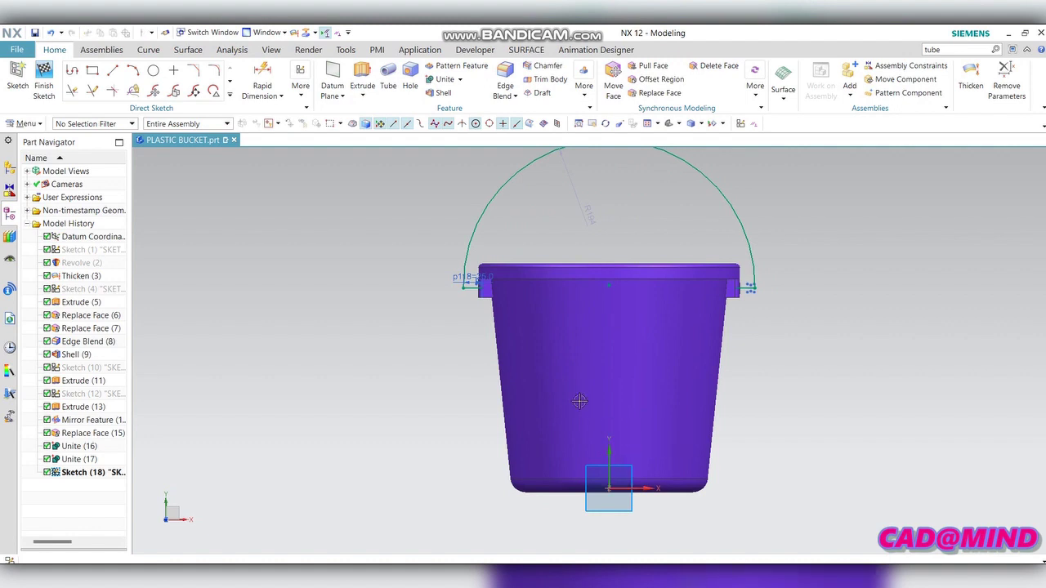
pyautogui.scroll(-3, 408, 333)
pyautogui.scroll(3, 483, 266)
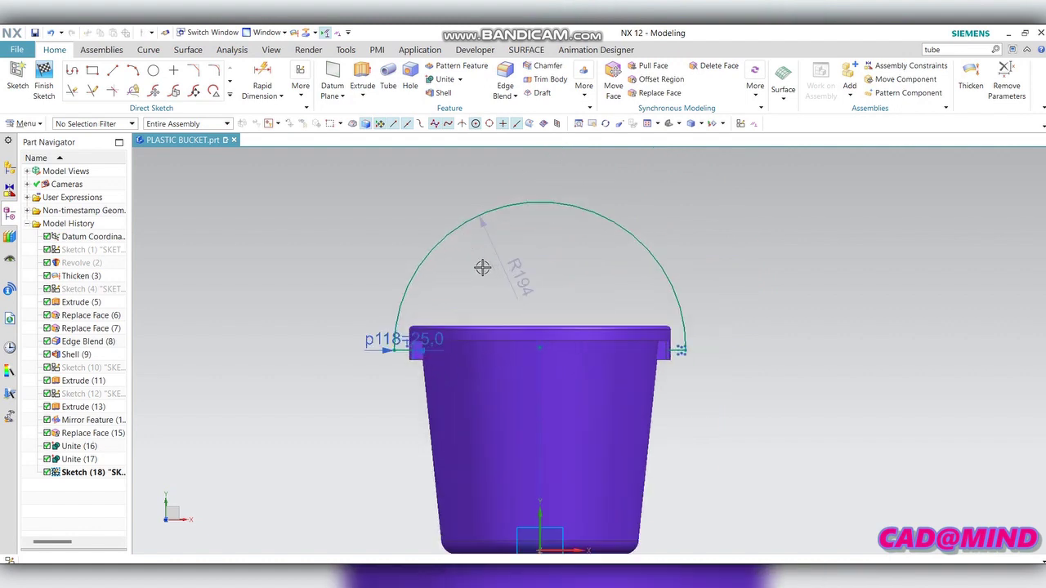
pyautogui.click(43, 90)
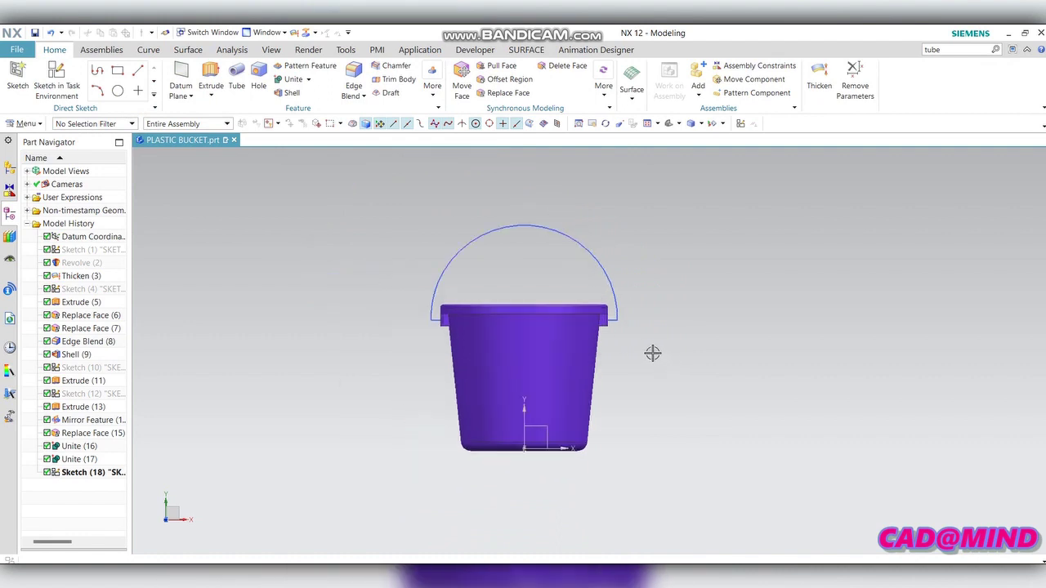
# Step: Reopen Sketch (18), fillet both corners where the arc meets the lug lines, and finish it
pyautogui.doubleClick(94, 472)
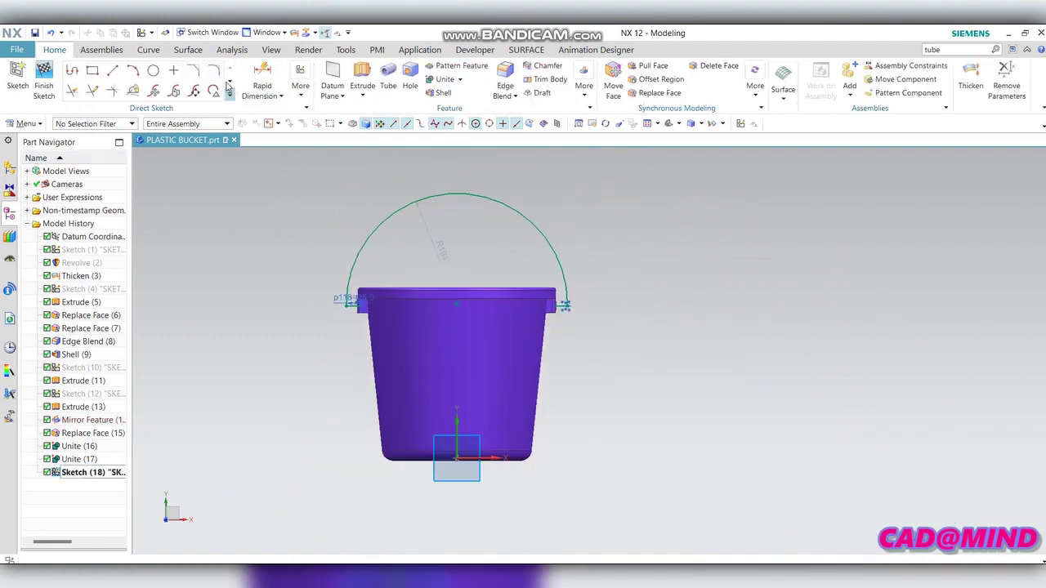
pyautogui.scroll(3, 563, 313)
pyautogui.scroll(2, 556, 283)
pyautogui.scroll(1, 542, 281)
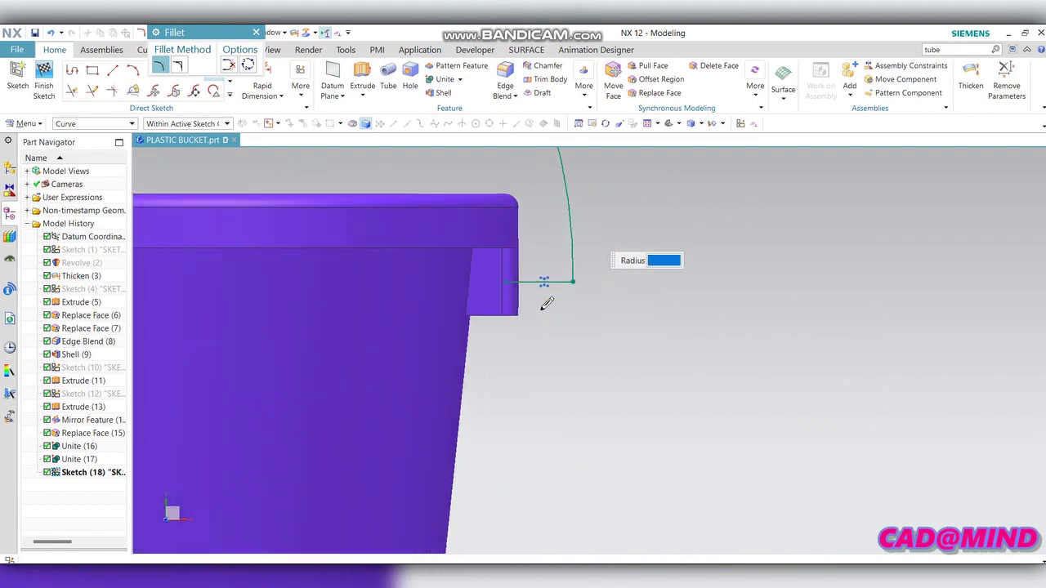
pyautogui.scroll(-2, 712, 292)
pyautogui.scroll(-2, 385, 306)
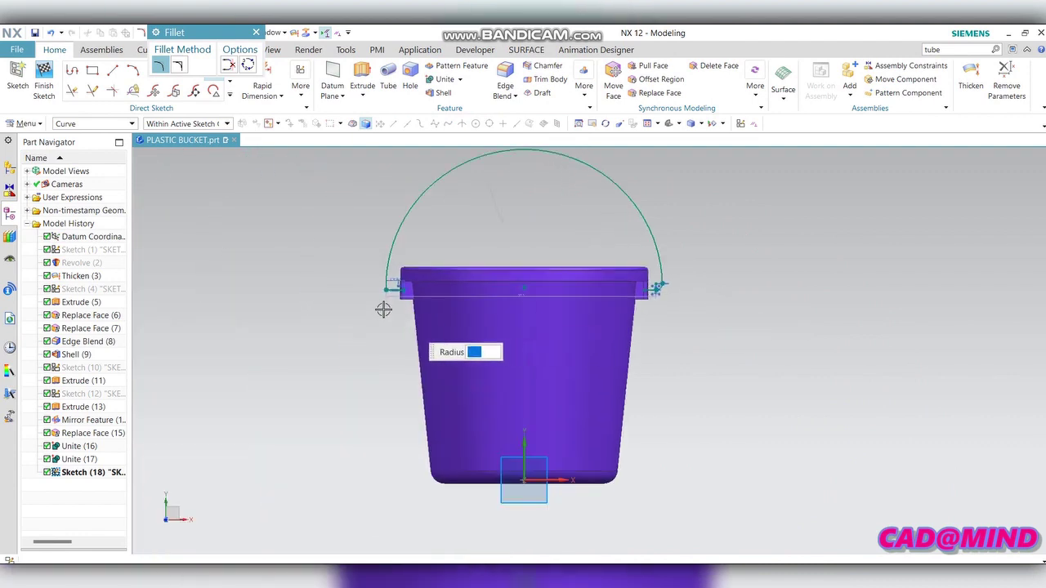
pyautogui.scroll(5, 406, 286)
pyautogui.moveTo(420, 272); pyautogui.dragTo(361, 222)
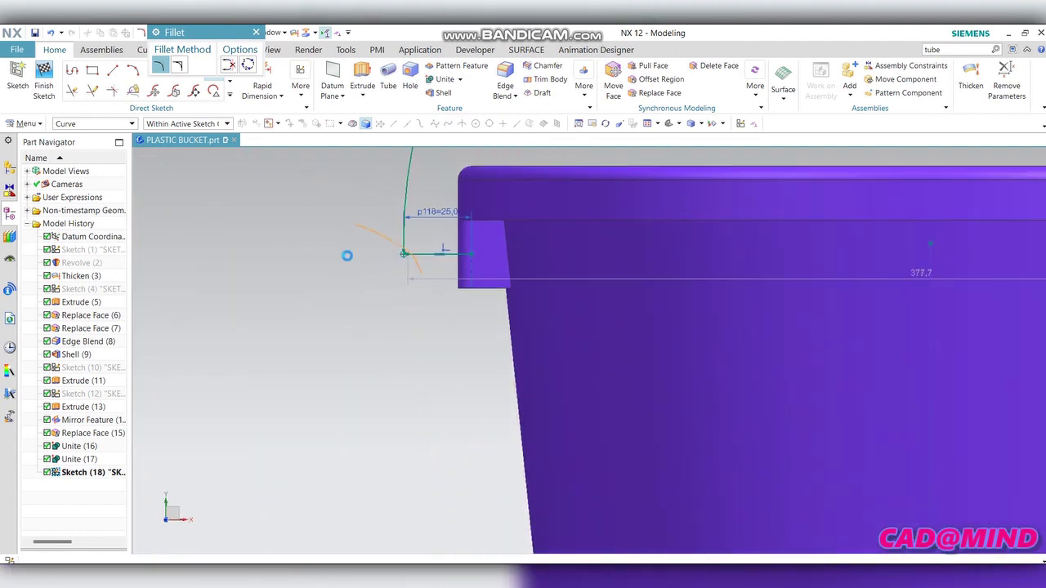
pyautogui.moveTo(434, 264); pyautogui.dragTo(357, 199)
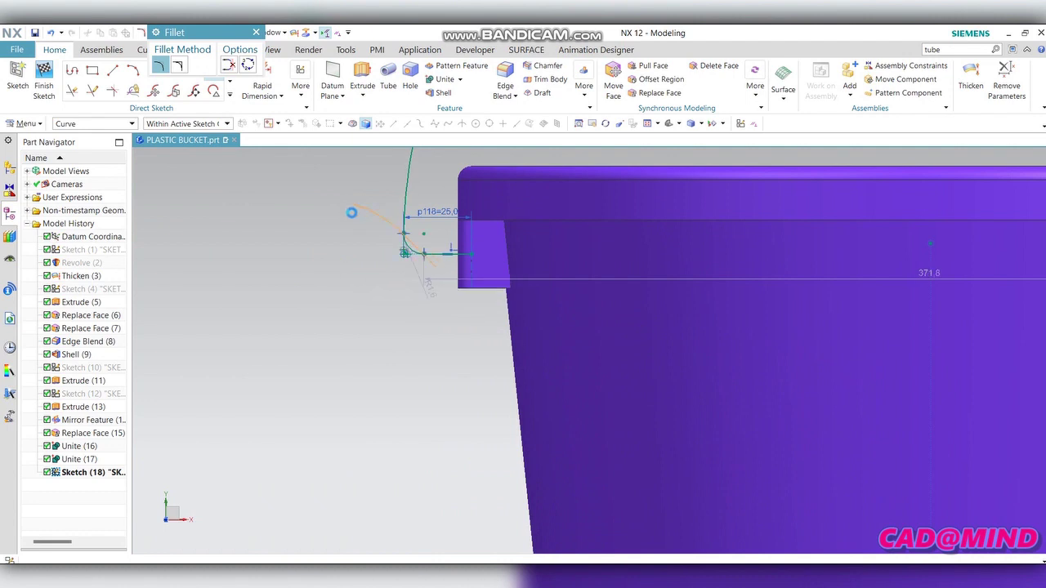
pyautogui.scroll(-2, 347, 270)
pyautogui.scroll(-1, 270, 212)
pyautogui.press('Escape')
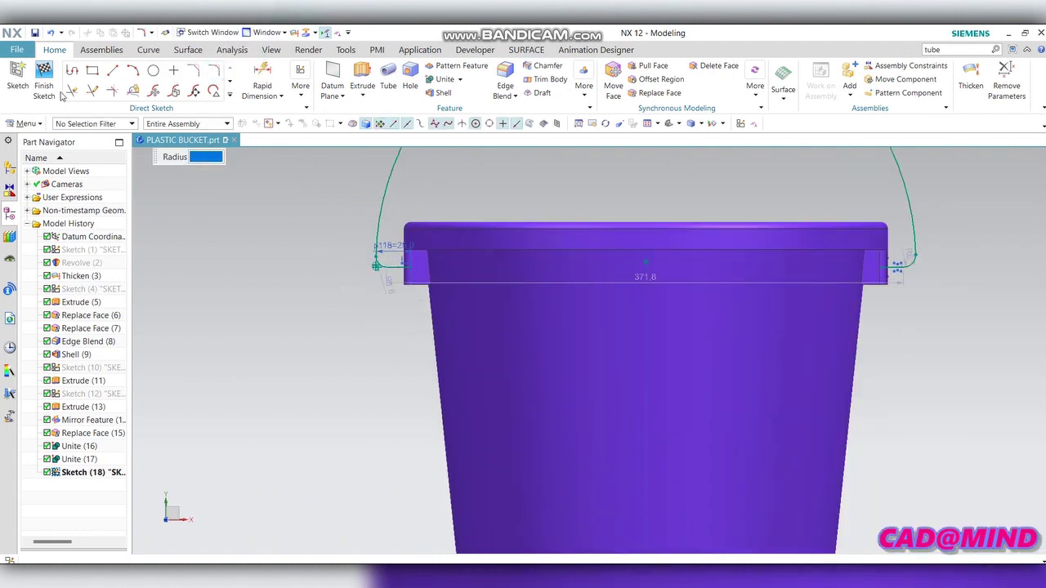
pyautogui.click(61, 96)
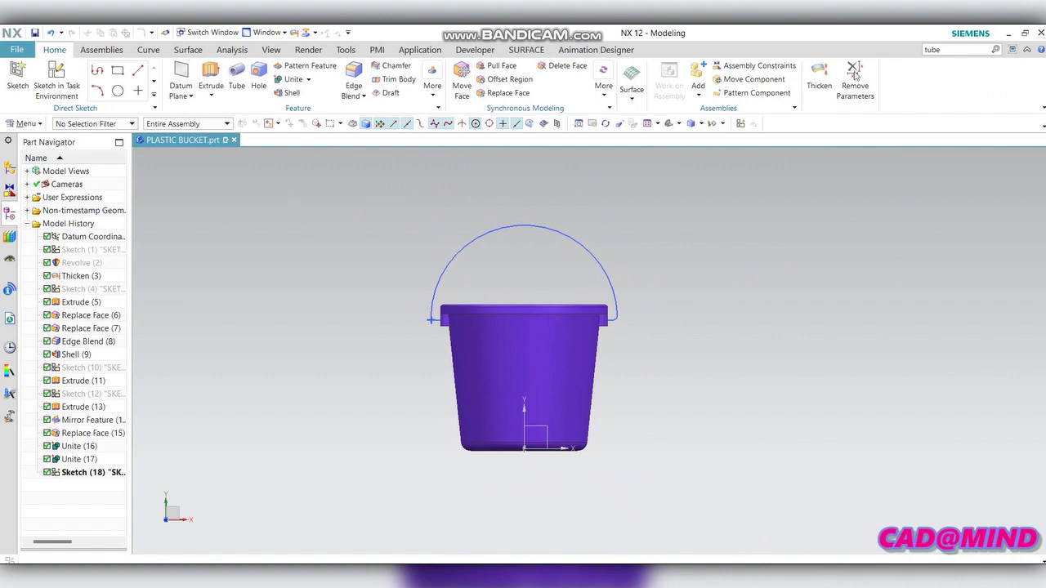
# Step: Try a Tube along the handle curve, dismiss the gaps-in-string error, and cancel
pyautogui.press('Return')
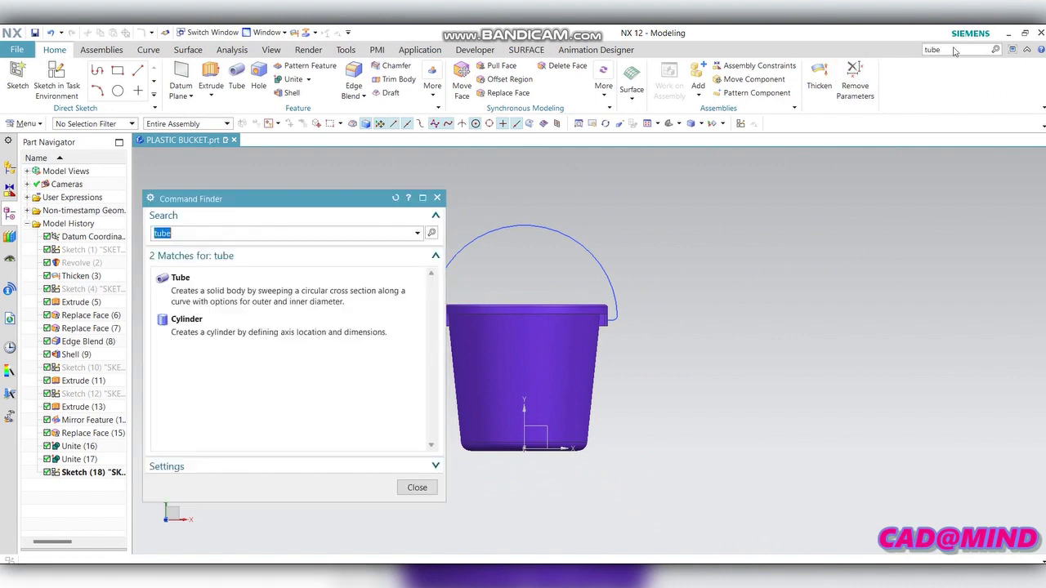
pyautogui.click(400, 280)
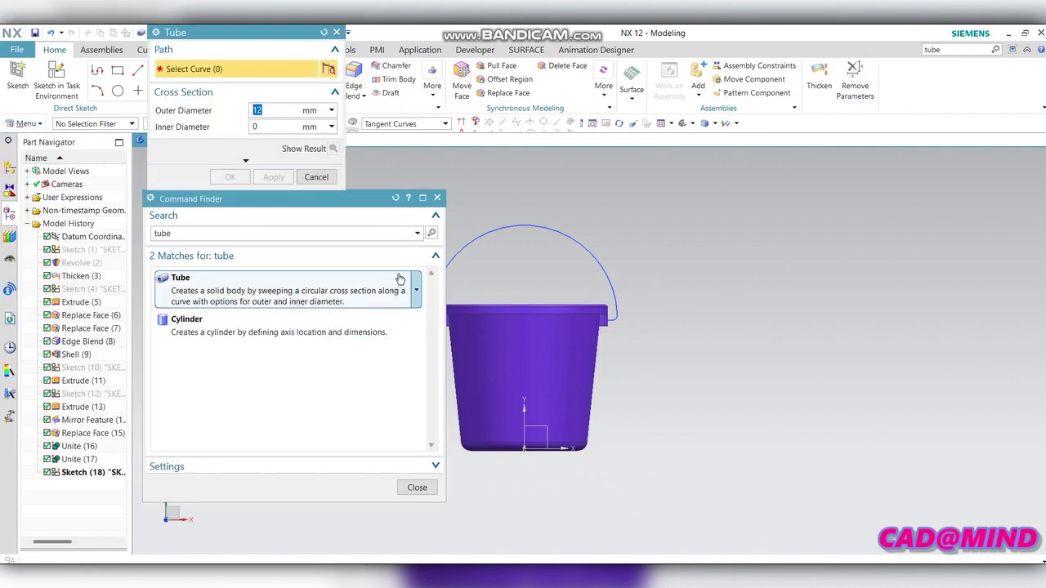
pyautogui.click(437, 197)
pyautogui.scroll(1, 506, 316)
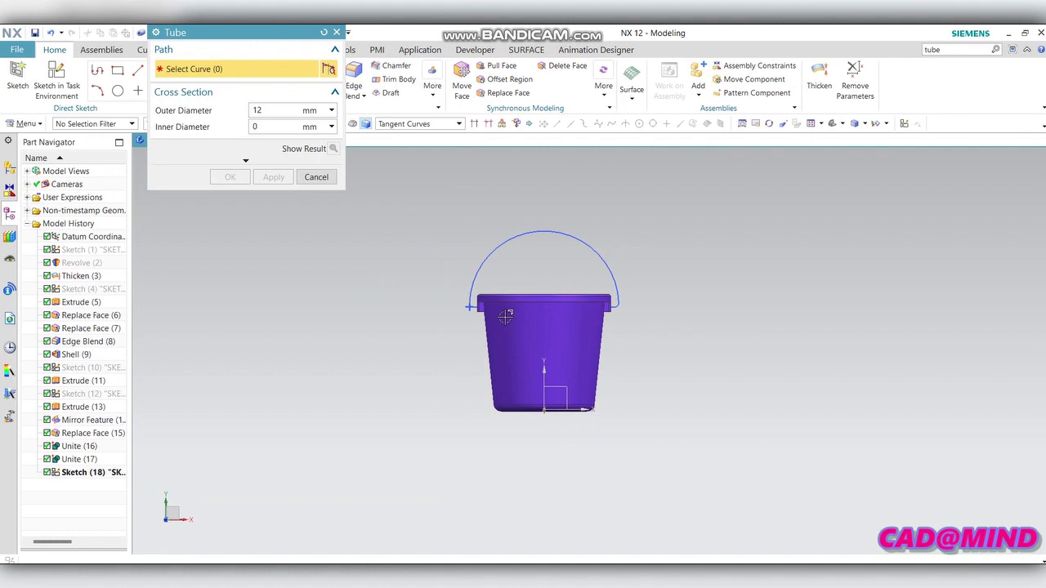
pyautogui.click(82, 474)
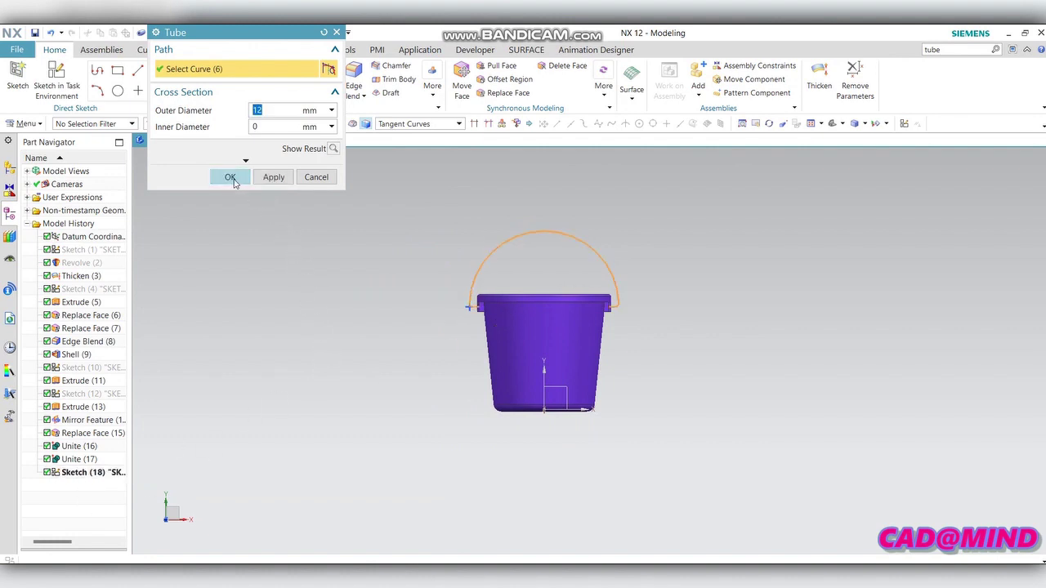
pyautogui.click(230, 178)
pyautogui.click(515, 330)
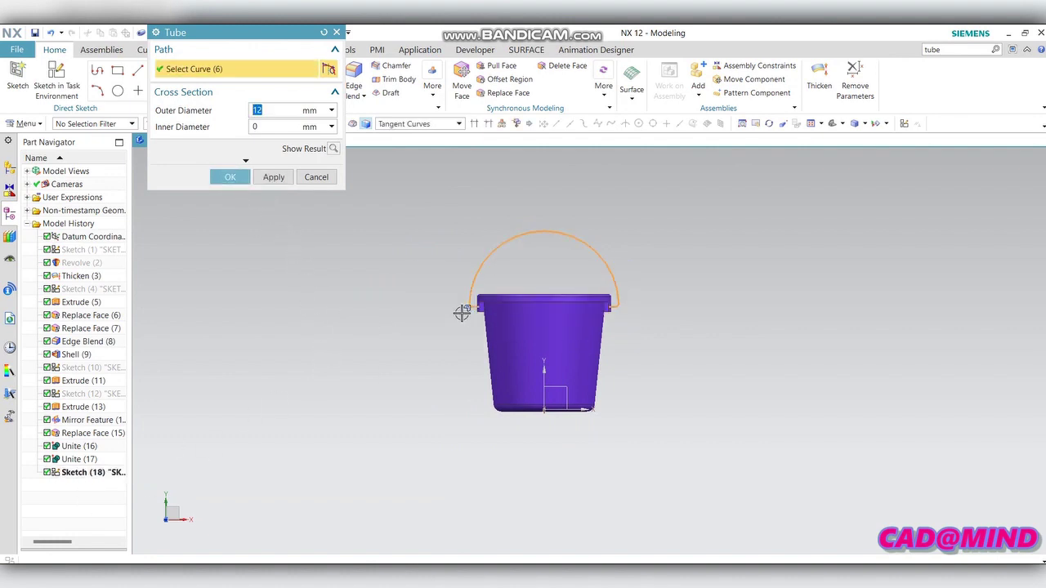
pyautogui.scroll(2, 450, 304)
pyautogui.click(316, 178)
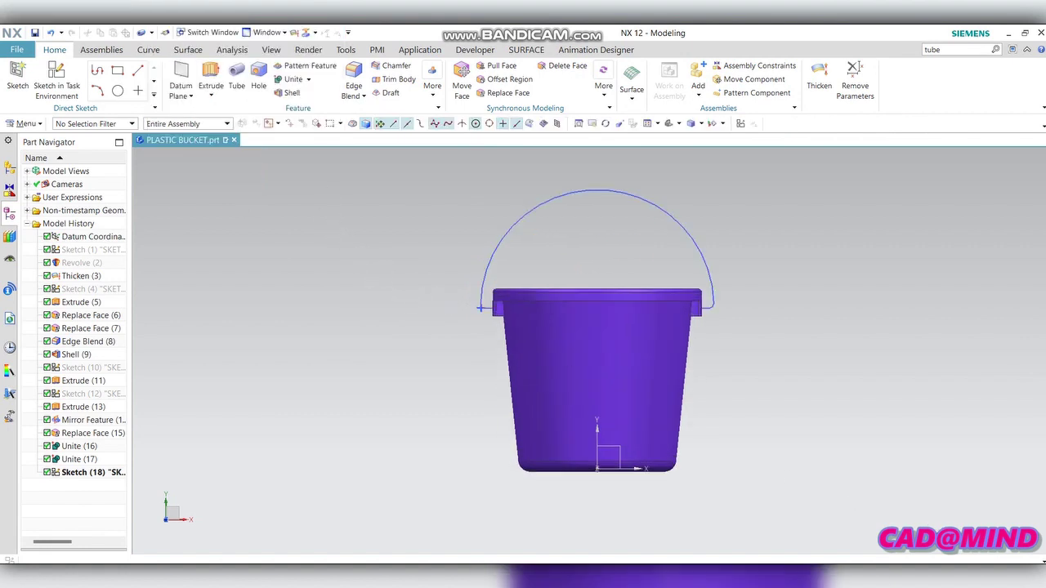
pyautogui.scroll(-2, 523, 322)
pyautogui.moveTo(523, 322); pyautogui.dragTo(338, 269, button='middle')
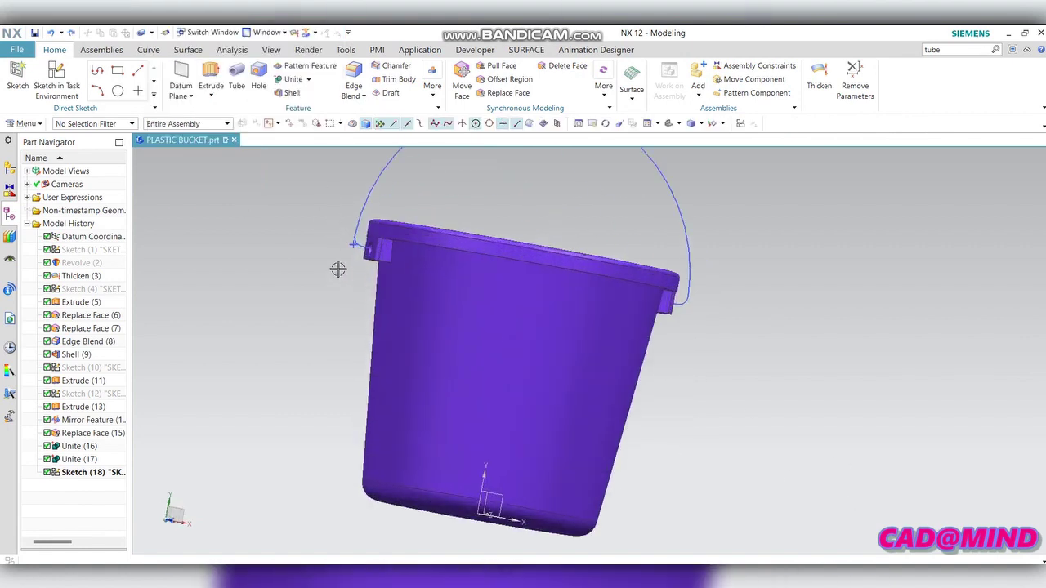
pyautogui.scroll(2, 341, 251)
pyautogui.scroll(-3, 341, 251)
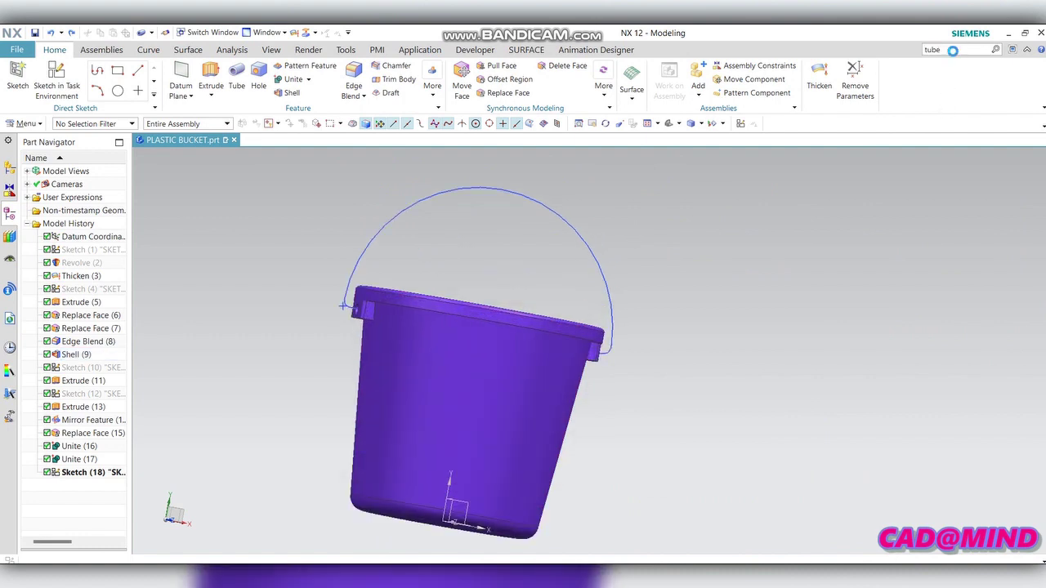
# Step: Create a 12 mm outer-diameter solid Tube along the handle arc
pyautogui.click(180, 278)
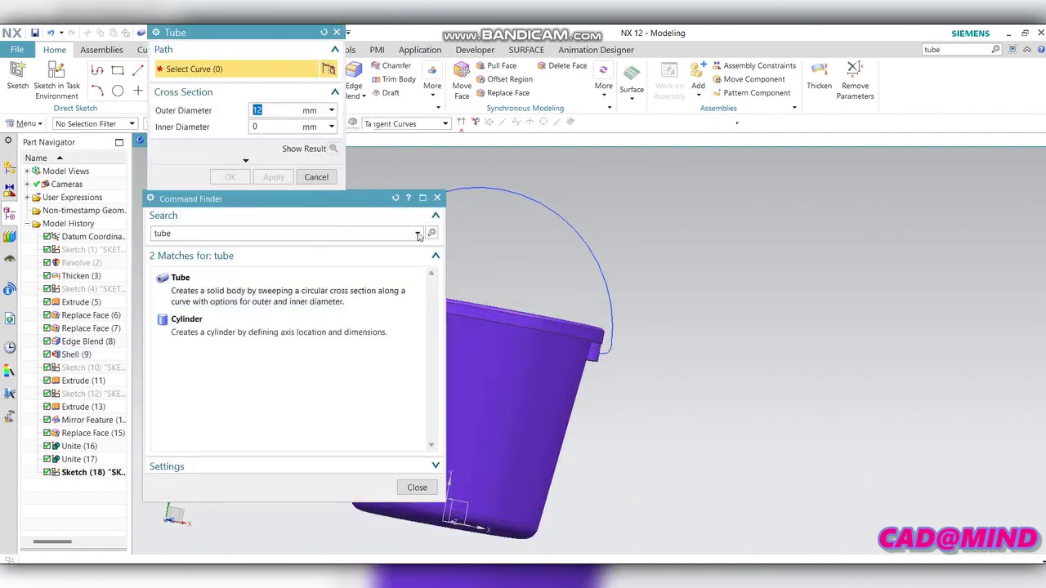
pyautogui.click(438, 198)
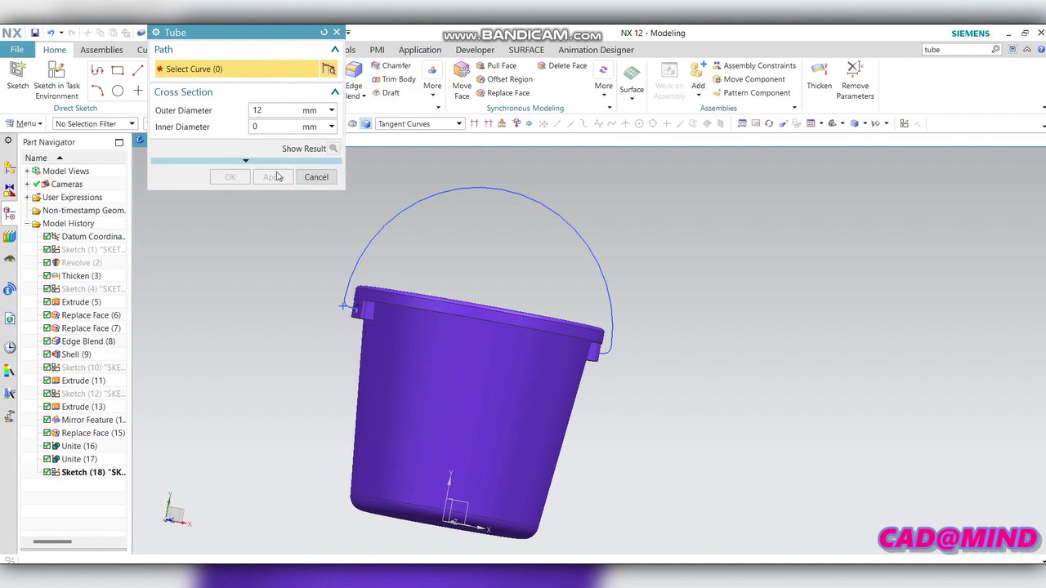
pyautogui.click(109, 472)
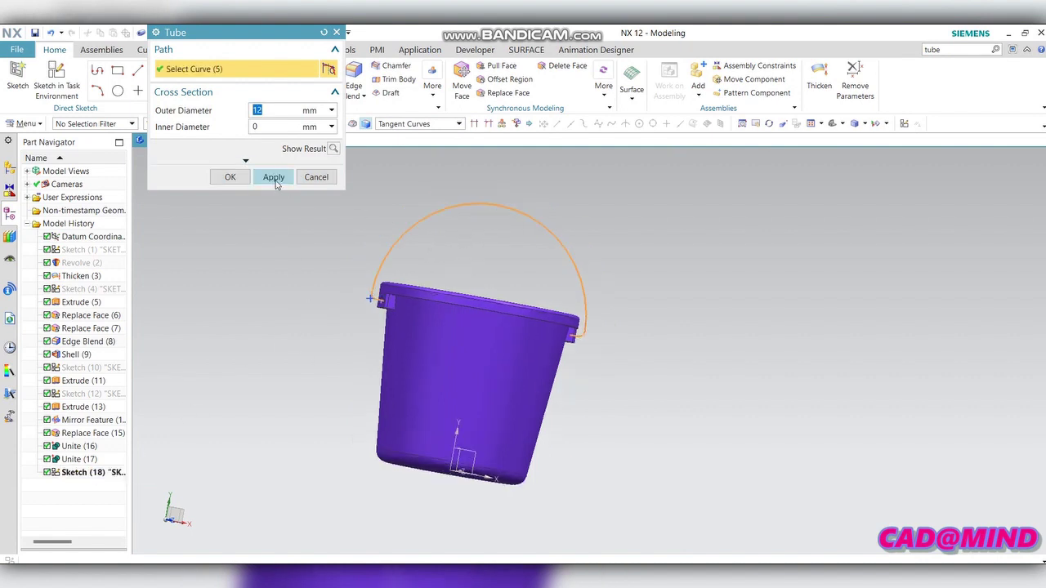
pyautogui.click(276, 182)
pyautogui.click(316, 177)
pyautogui.scroll(-2, 437, 234)
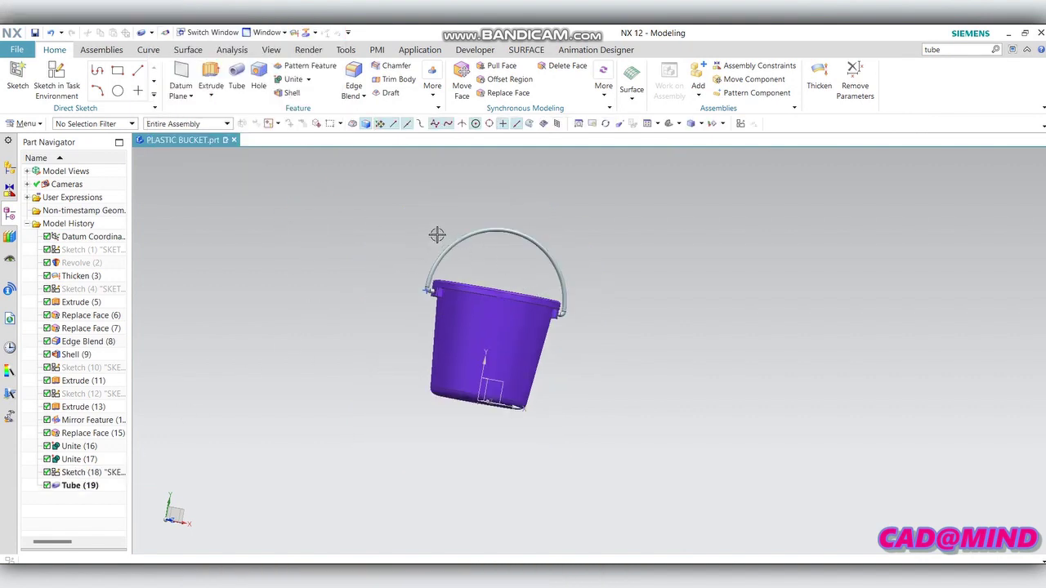
pyautogui.scroll(2, 438, 235)
pyautogui.scroll(2, 425, 274)
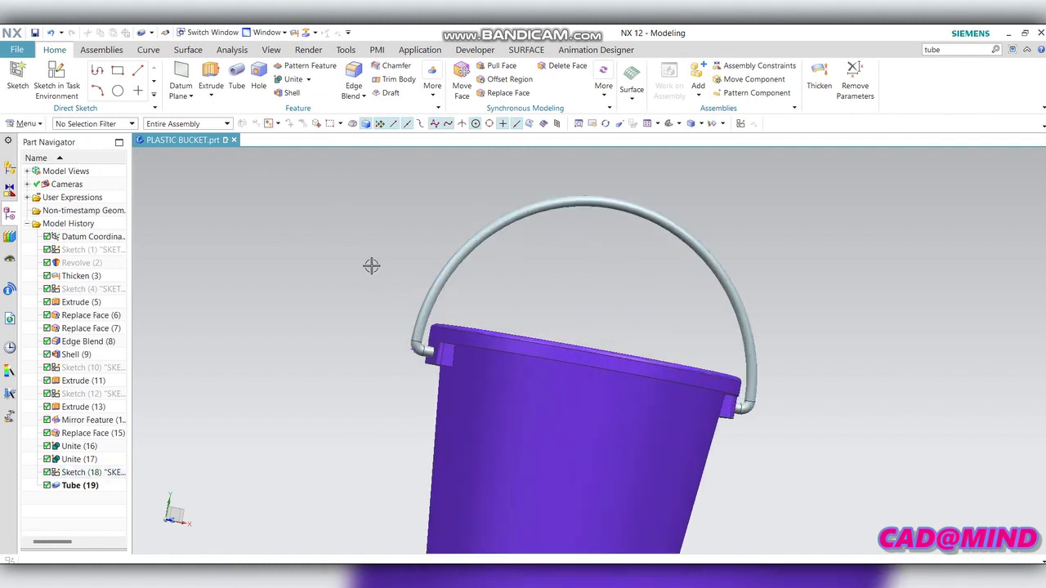
pyautogui.click(25, 124)
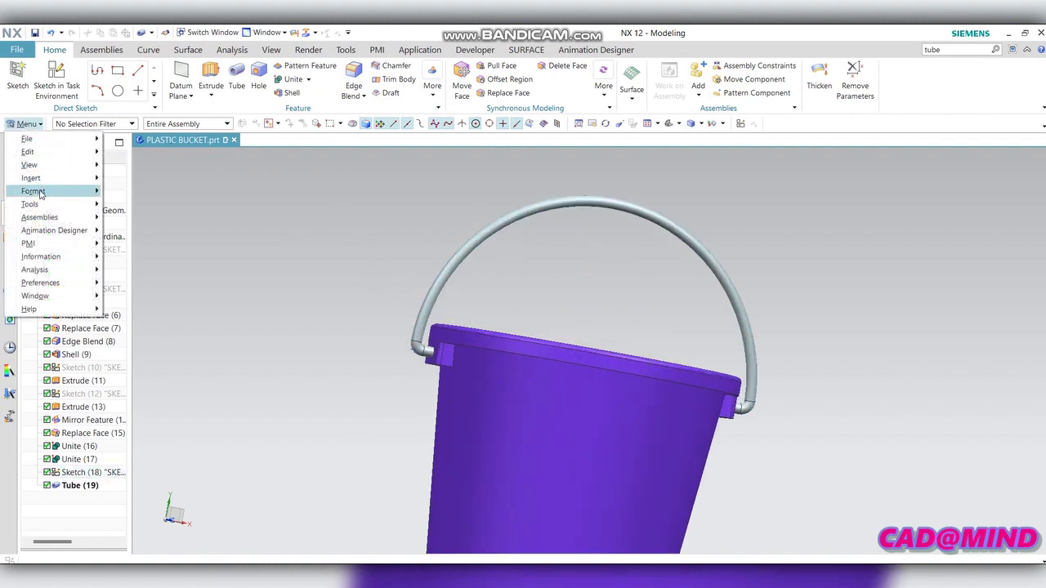
pyautogui.moveTo(28, 152)
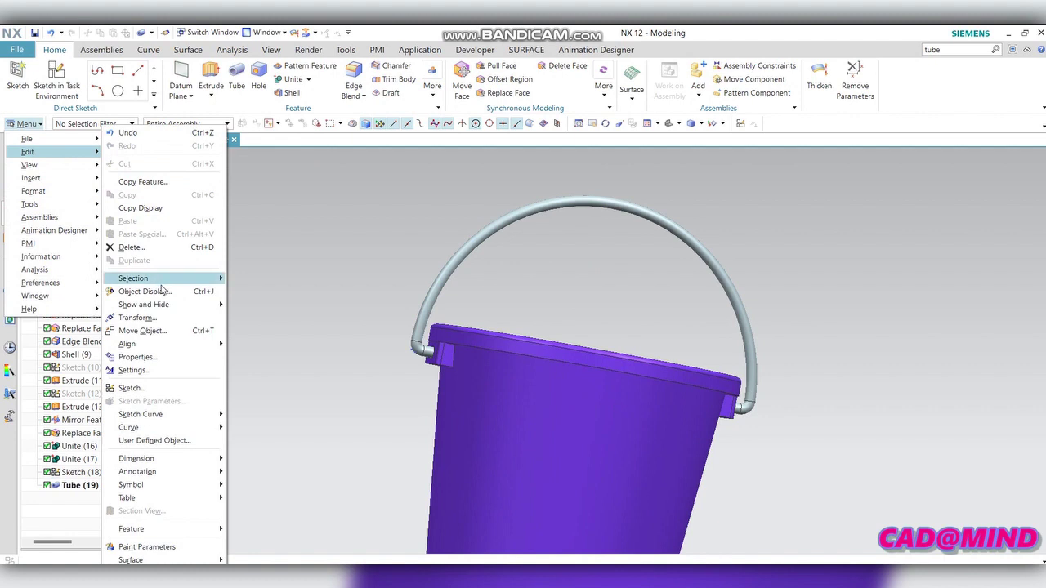
# Step: Recolour the Tube (19) handle Brown (125) and return to the front view
pyautogui.click(162, 292)
pyautogui.scroll(-1, 351, 296)
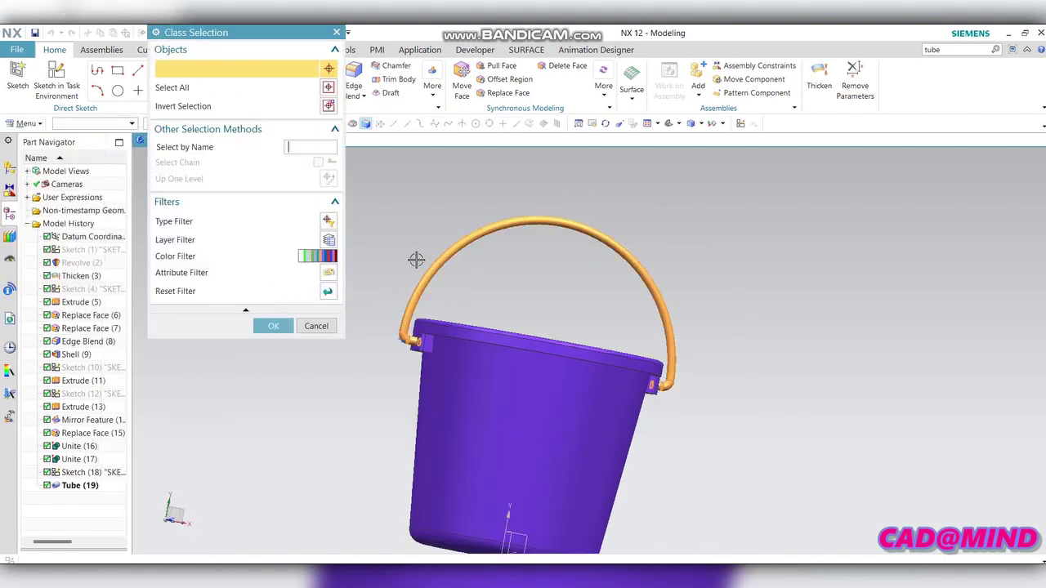
pyautogui.click(274, 329)
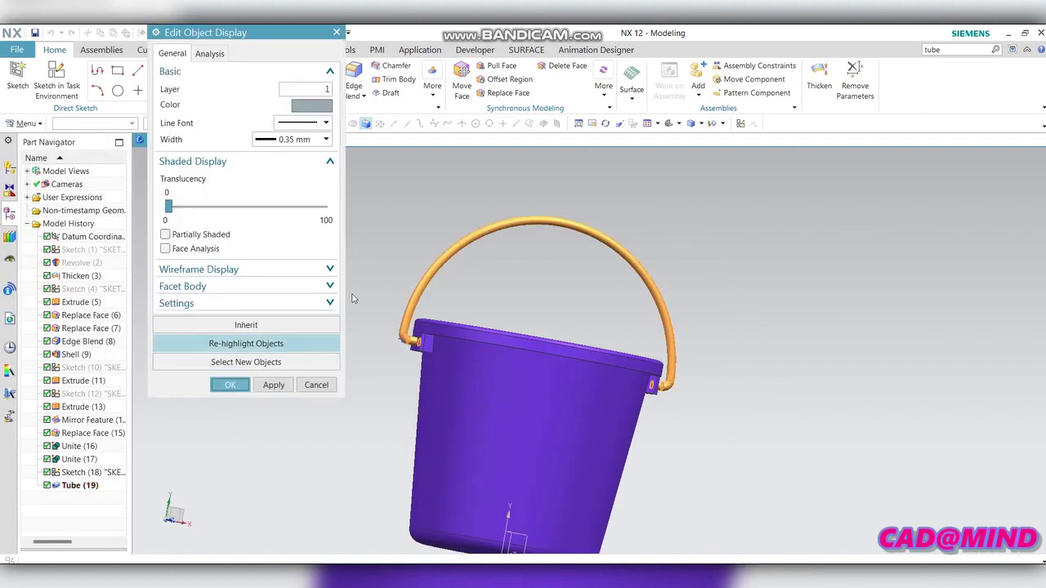
pyautogui.click(324, 113)
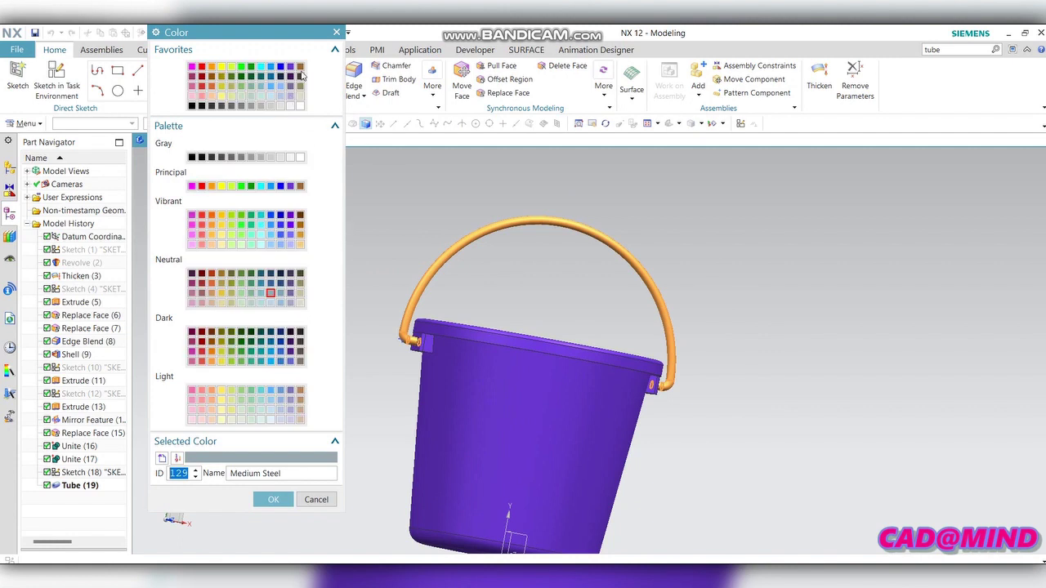
pyautogui.click(300, 68)
pyautogui.click(275, 498)
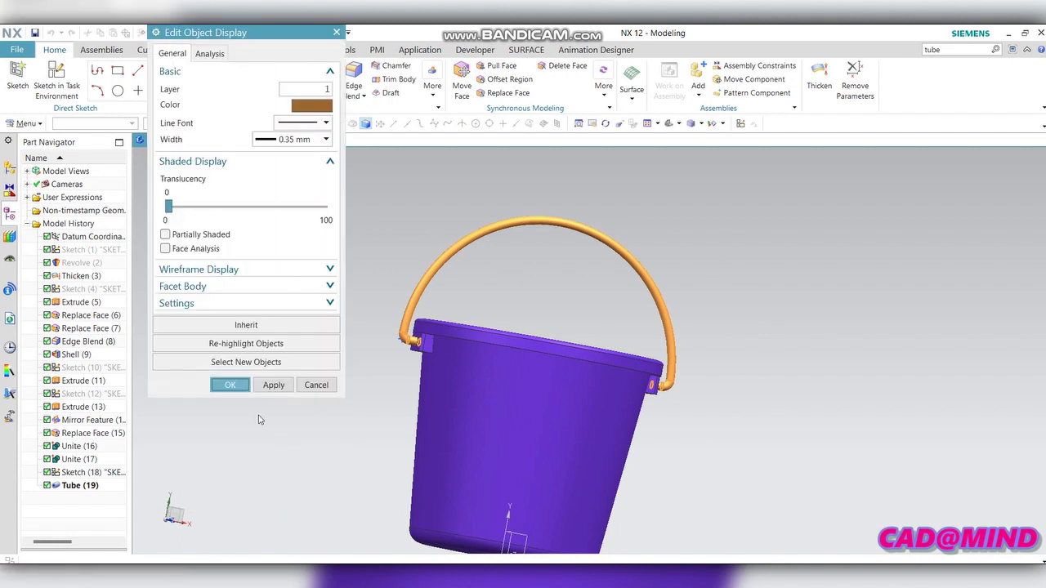
pyautogui.click(231, 385)
pyautogui.moveTo(326, 357)
pyautogui.mouseDown(button='middle')
pyautogui.moveTo(376, 292)
pyautogui.moveTo(365, 373)
pyautogui.moveTo(376, 425)
pyautogui.moveTo(387, 329)
pyautogui.moveTo(411, 385)
pyautogui.mouseUp(button='middle')
pyautogui.hotkey('ctrl', 'alt', 'f')
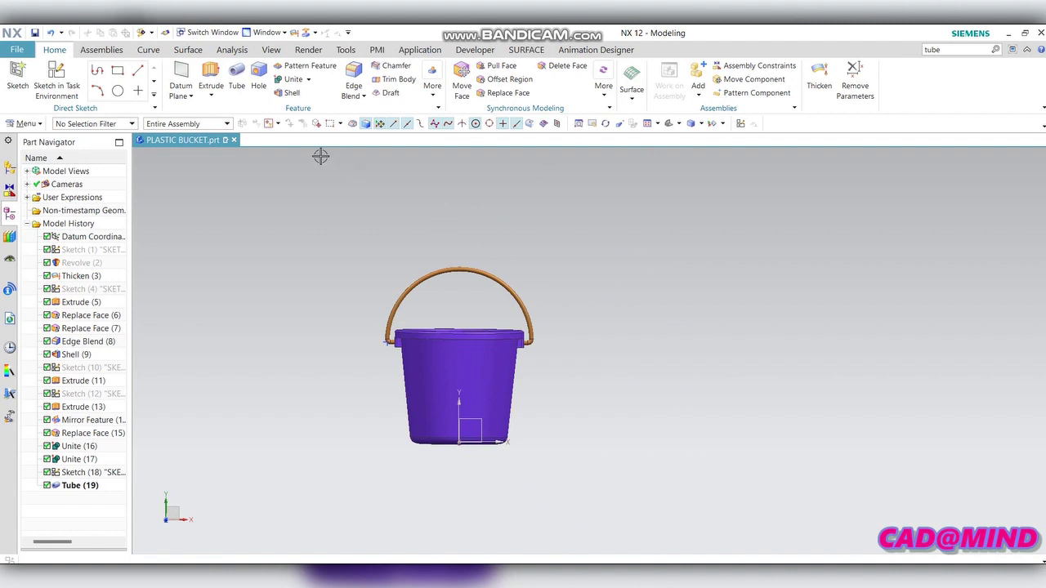
# Step: Turn on True Shading and apply a blue global material to the bucket
pyautogui.click(271, 50)
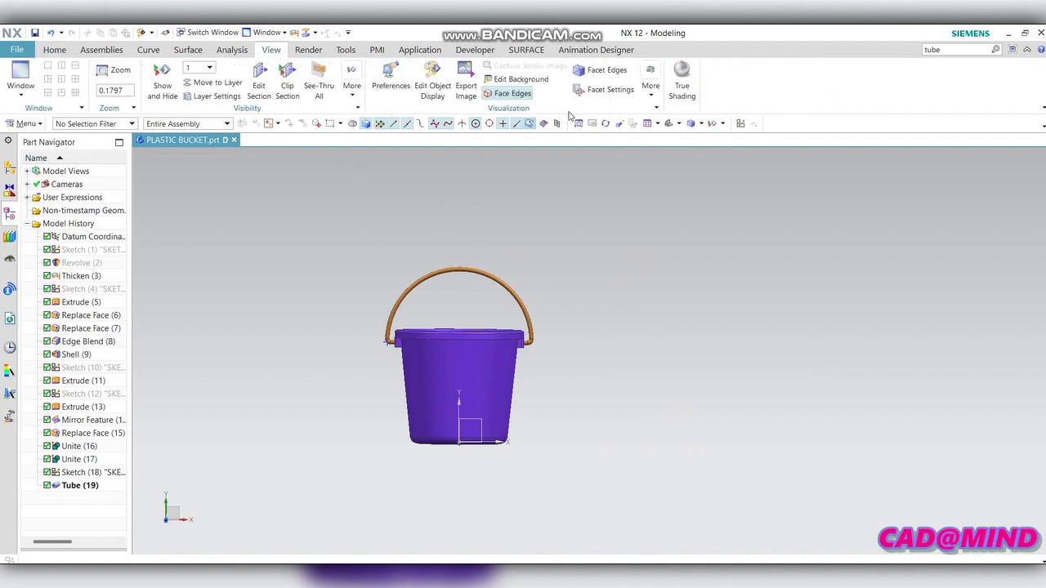
pyautogui.click(682, 79)
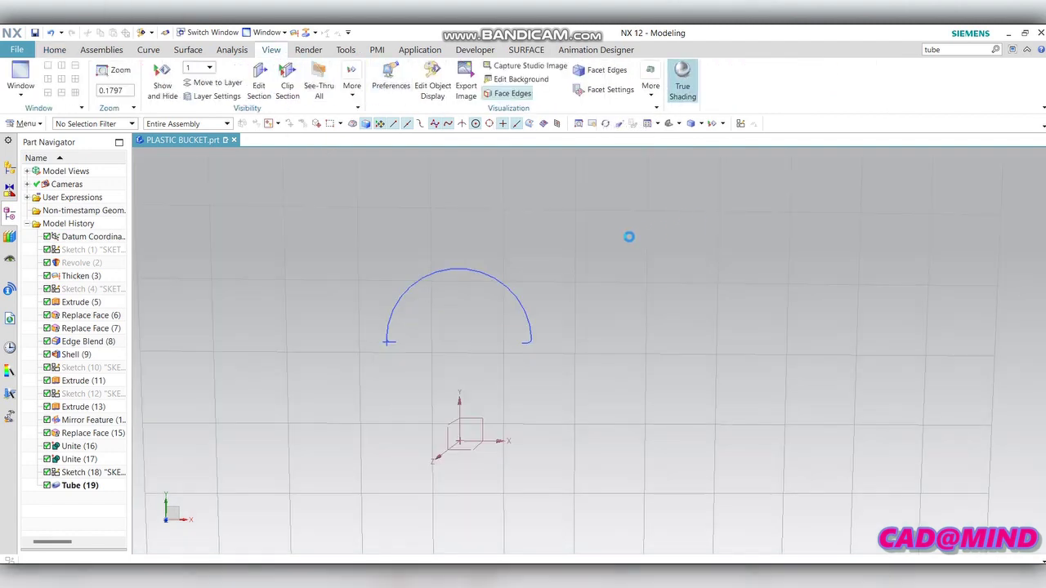
pyautogui.moveTo(654, 250); pyautogui.dragTo(711, 147, button='middle')
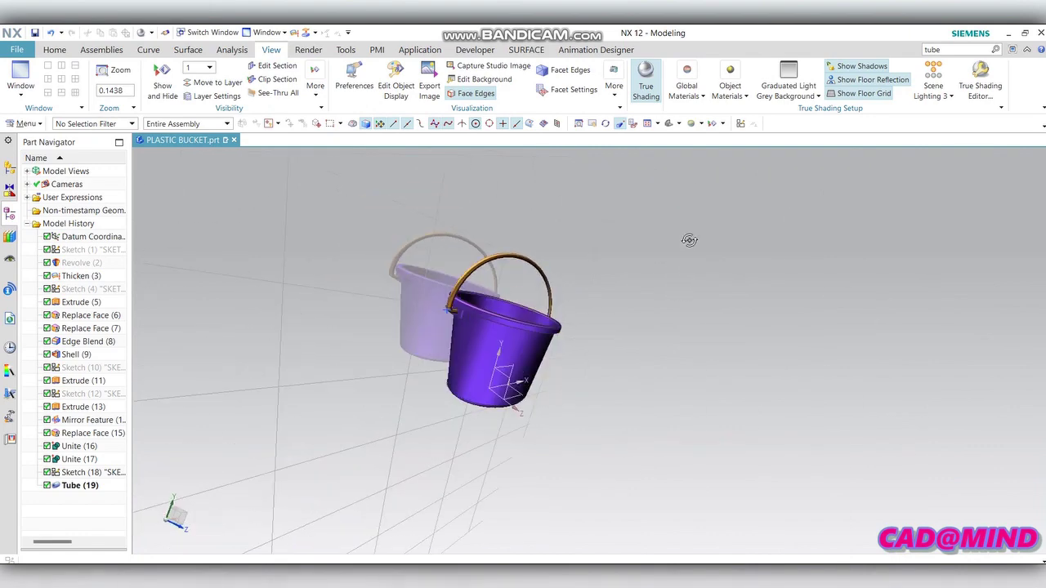
pyautogui.click(693, 88)
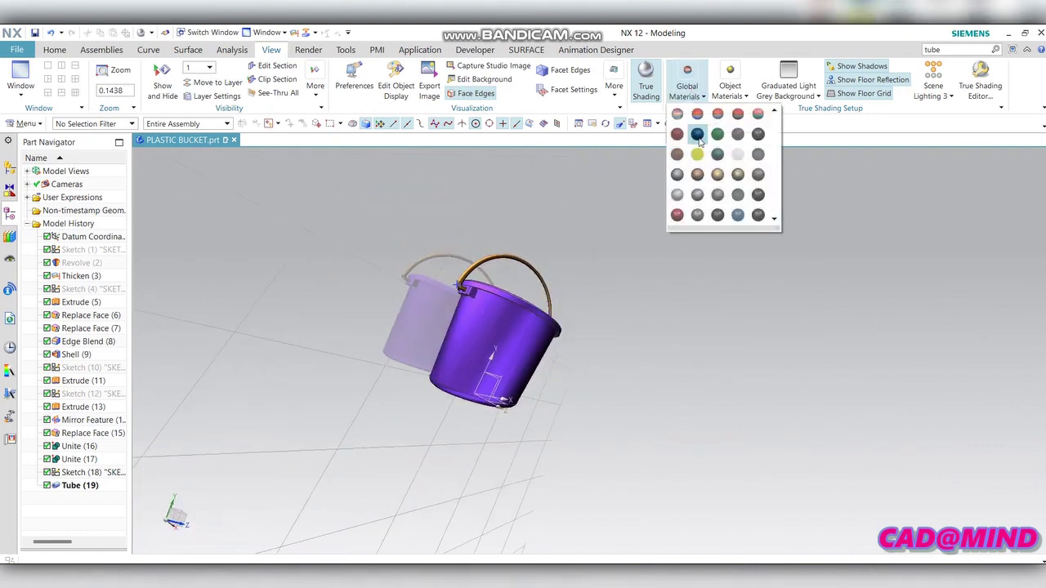
pyautogui.click(696, 134)
# Step: Fit the whole upright bucket in the view and shift it toward the upper right
pyautogui.moveTo(628, 244)
pyautogui.mouseDown(button='middle')
pyautogui.moveTo(561, 156)
pyautogui.moveTo(564, 248)
pyautogui.mouseUp(button='middle')
pyautogui.rightClick(565, 247)
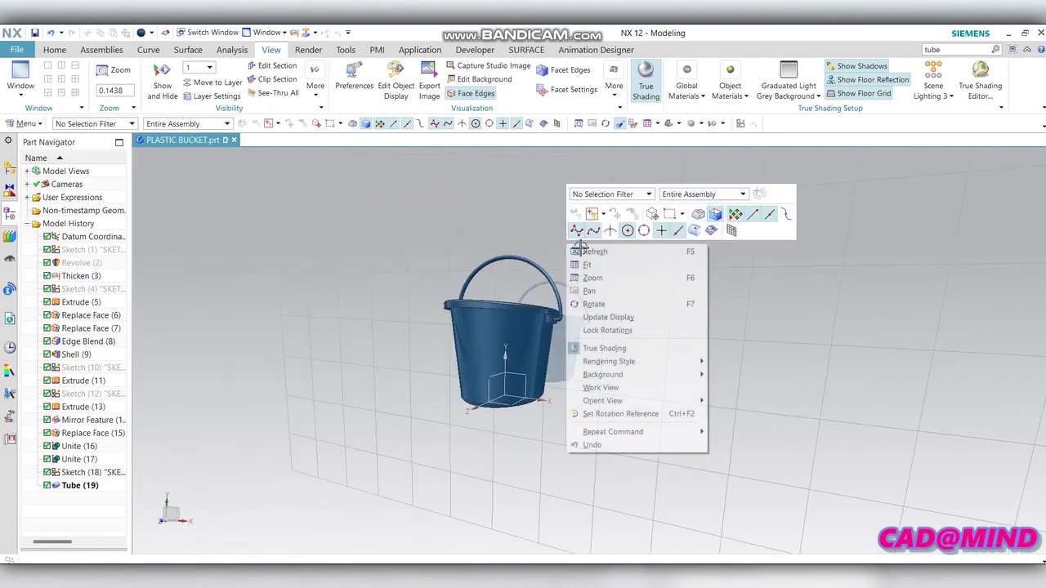
pyautogui.click(581, 252)
pyautogui.rightClick(578, 250)
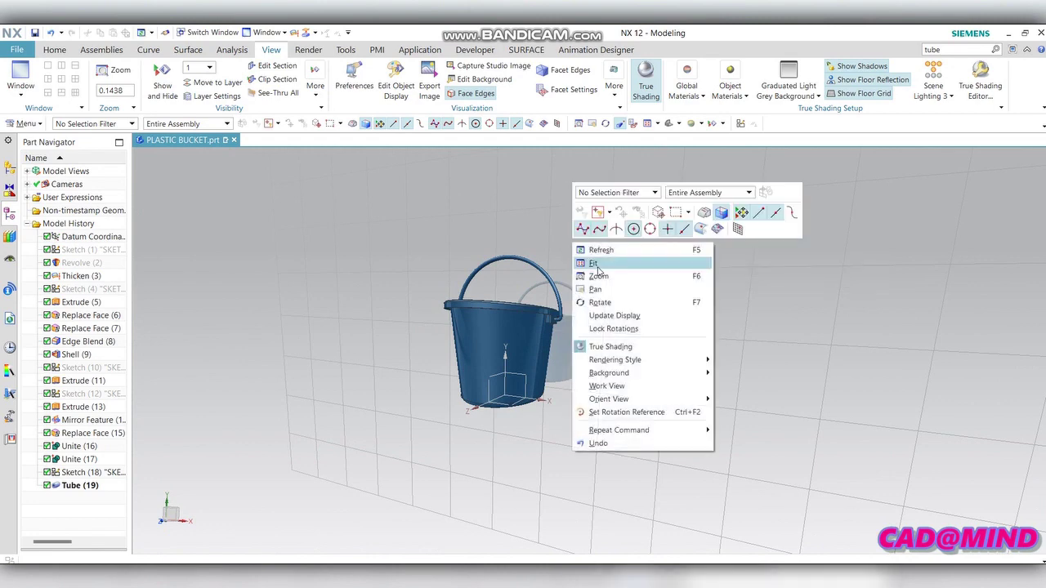
pyautogui.click(579, 250)
pyautogui.scroll(3, 574, 235)
pyautogui.keyDown('shift'); pyautogui.moveTo(542, 242); pyautogui.dragTo(901, 478, button='middle'); pyautogui.keyUp('shift')
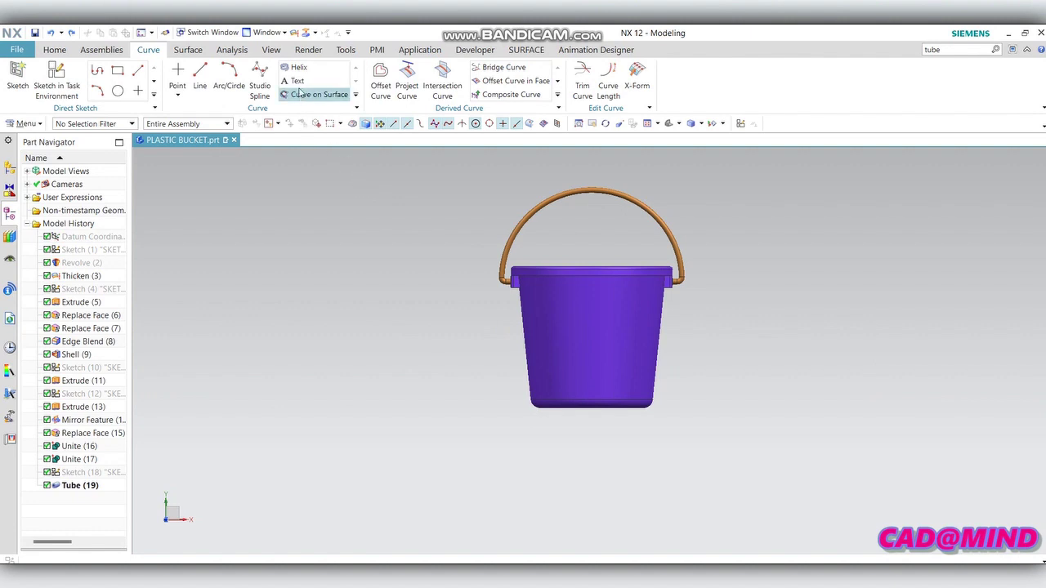
# Step: Create On Face text CAD@MIND on the outer wall, following the bottom edge, length 250, height 20
pyautogui.click(296, 80)
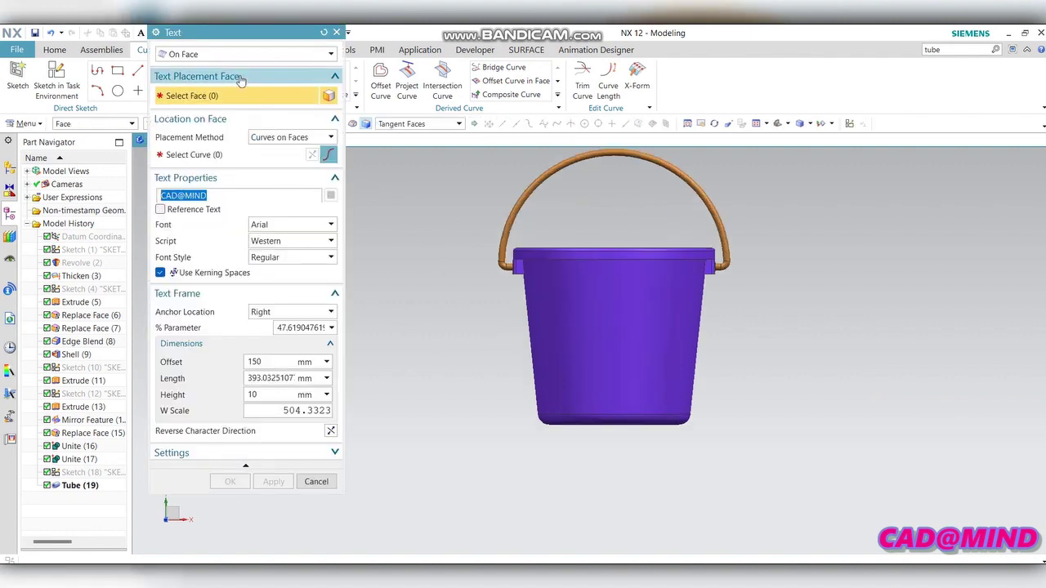
pyautogui.click(586, 321)
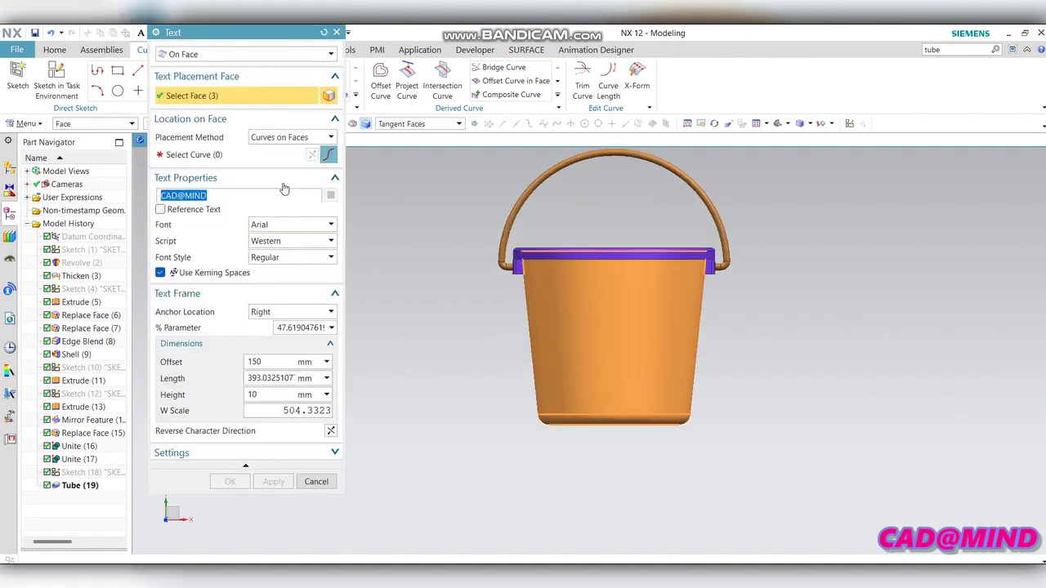
pyautogui.click(269, 161)
pyautogui.click(272, 152)
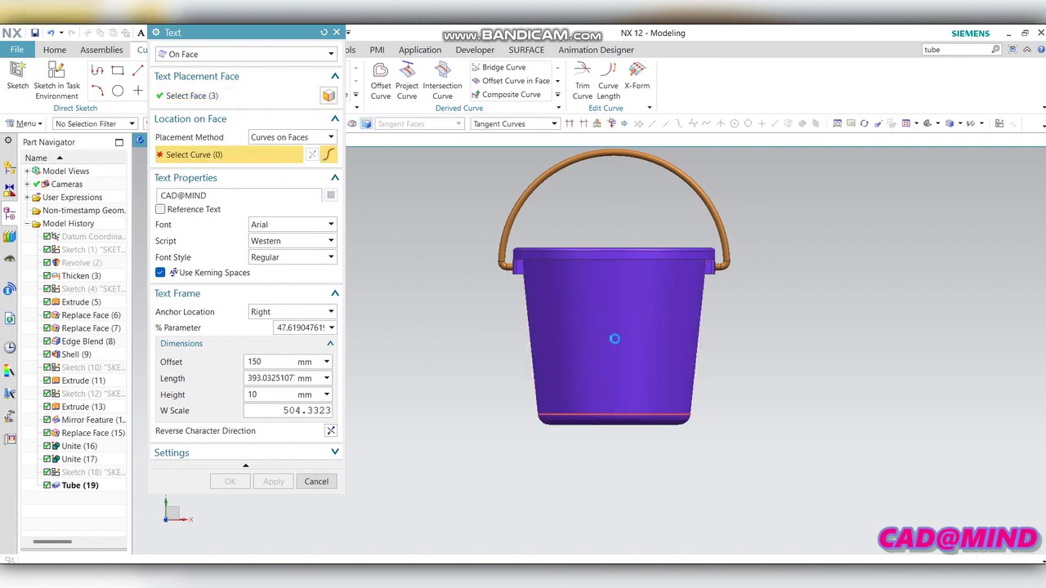
pyautogui.click(614, 338)
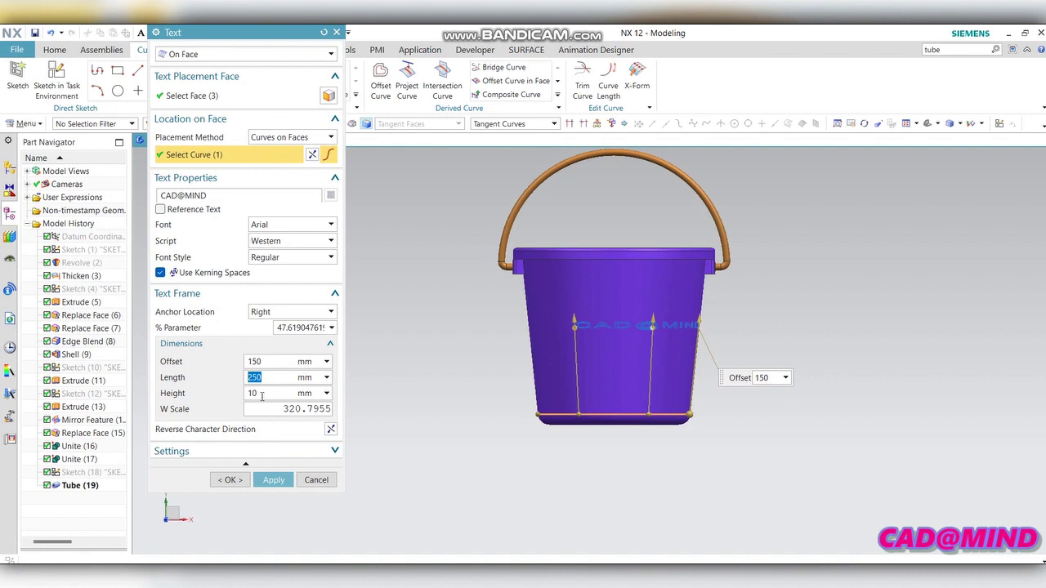
pyautogui.click(289, 393)
pyautogui.write('20')
pyautogui.press('Return')
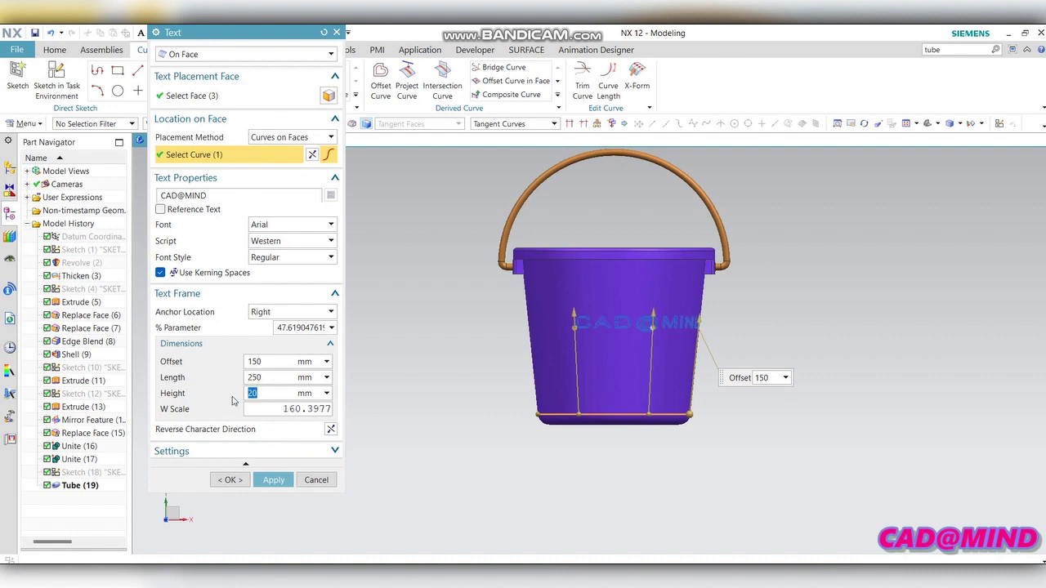
pyautogui.click(238, 484)
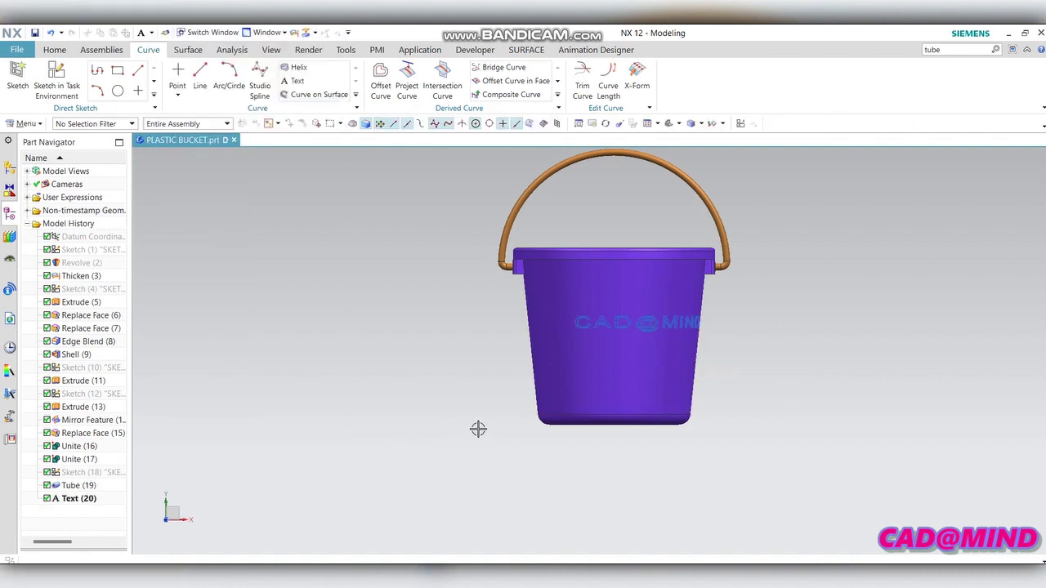
pyautogui.moveTo(479, 427)
pyautogui.mouseDown(button='middle')
pyautogui.moveTo(466, 371)
pyautogui.moveTo(465, 387)
pyautogui.mouseUp(button='middle')
# Step: Select the CAD@MIND text curves and extrude them from 0 to 1.5 mm
pyautogui.scroll(2, 601, 270)
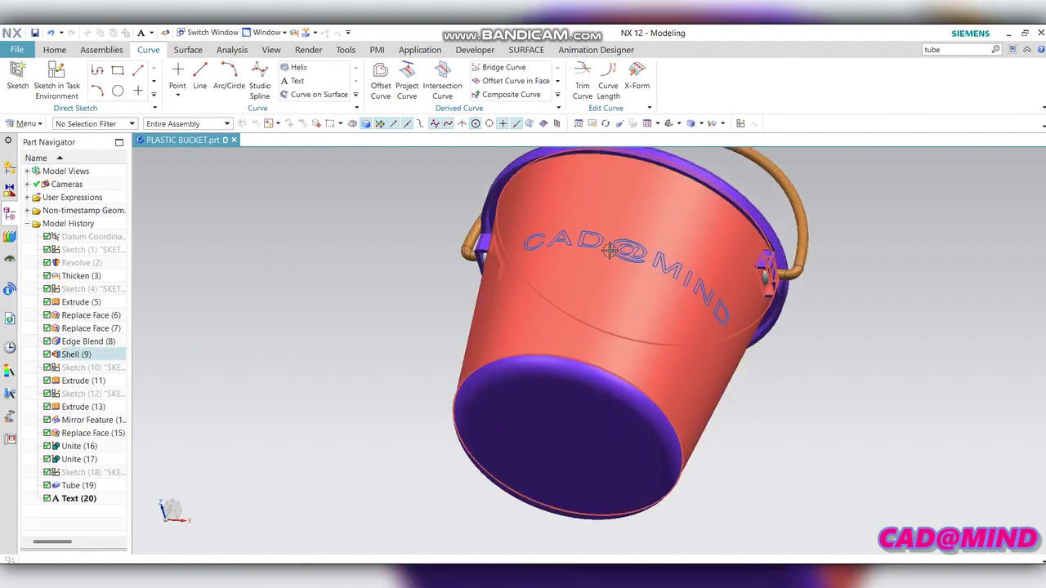
pyautogui.click(607, 245)
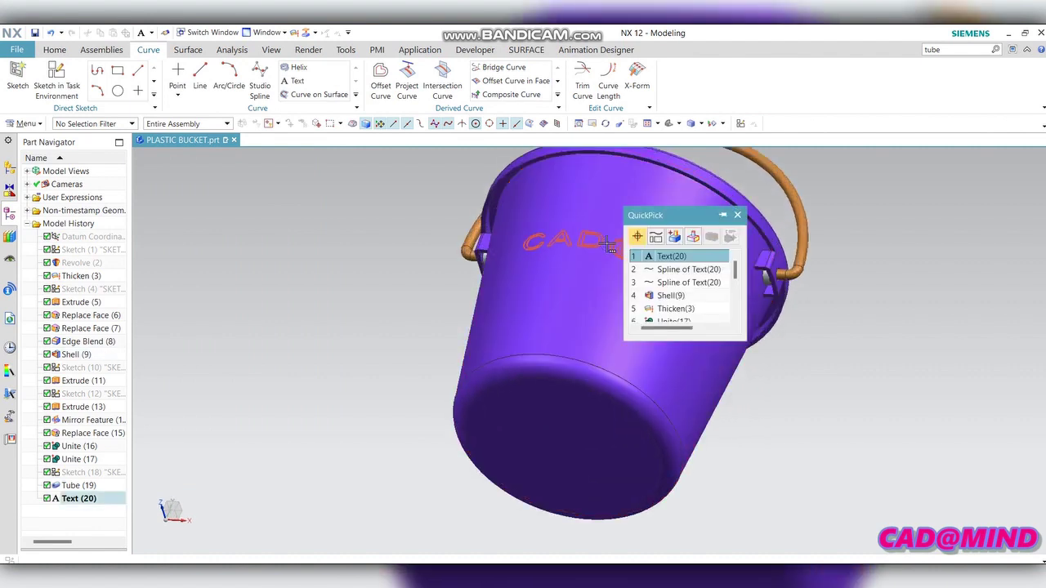
pyautogui.click(649, 256)
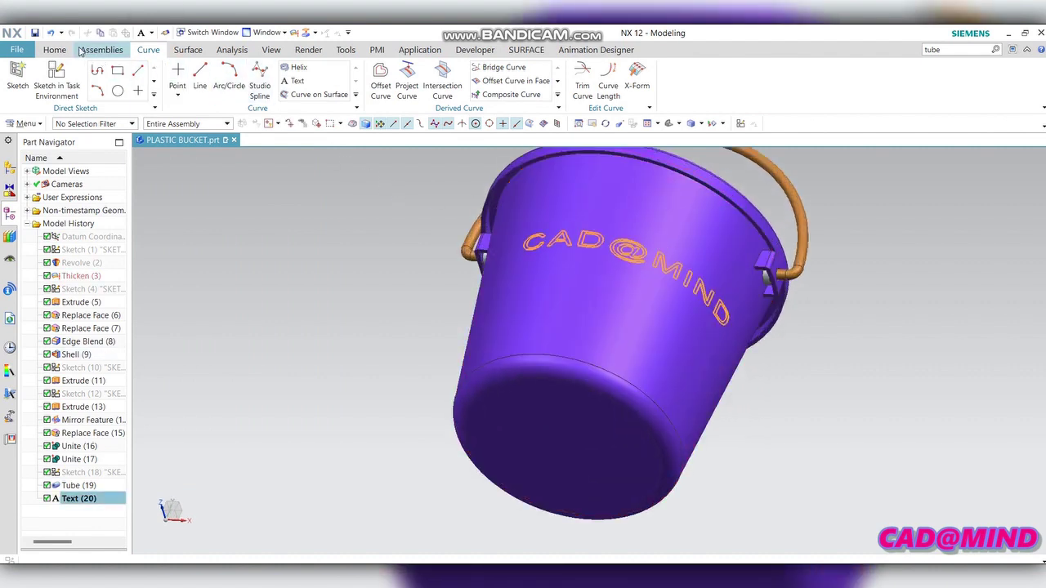
pyautogui.click(68, 51)
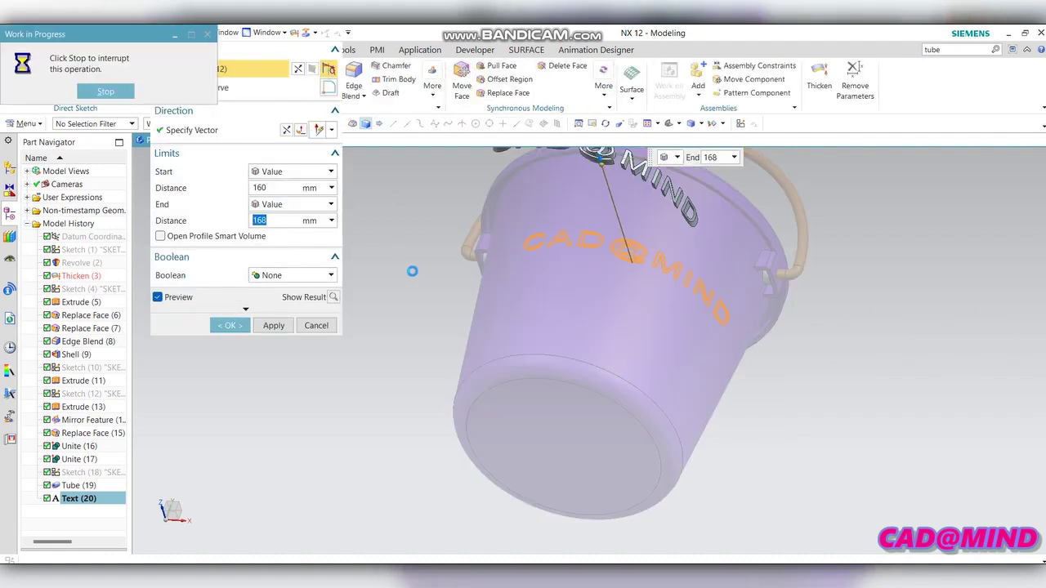
pyautogui.write('0')
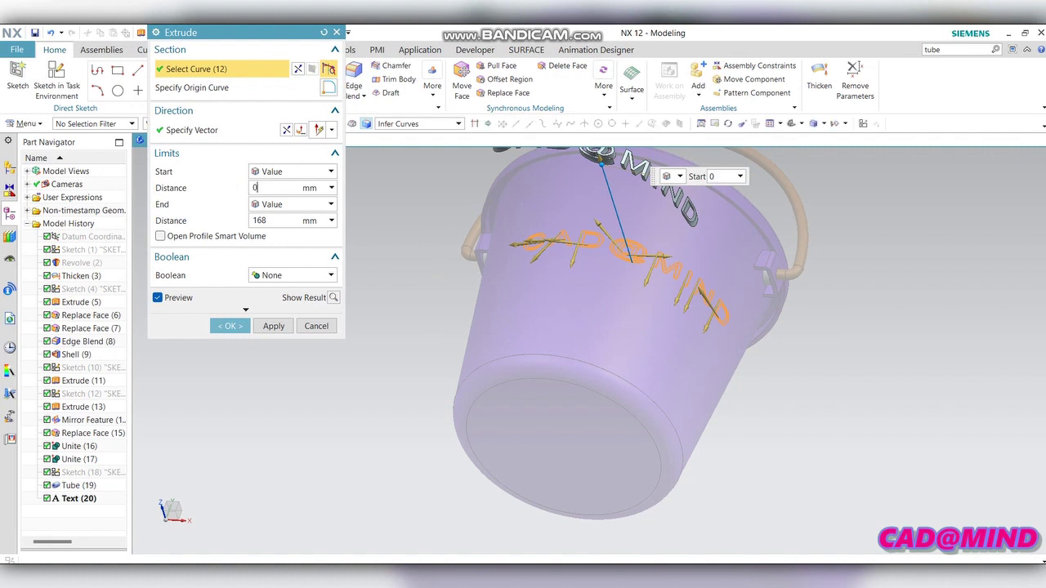
pyautogui.press('Return')
pyautogui.click(267, 220)
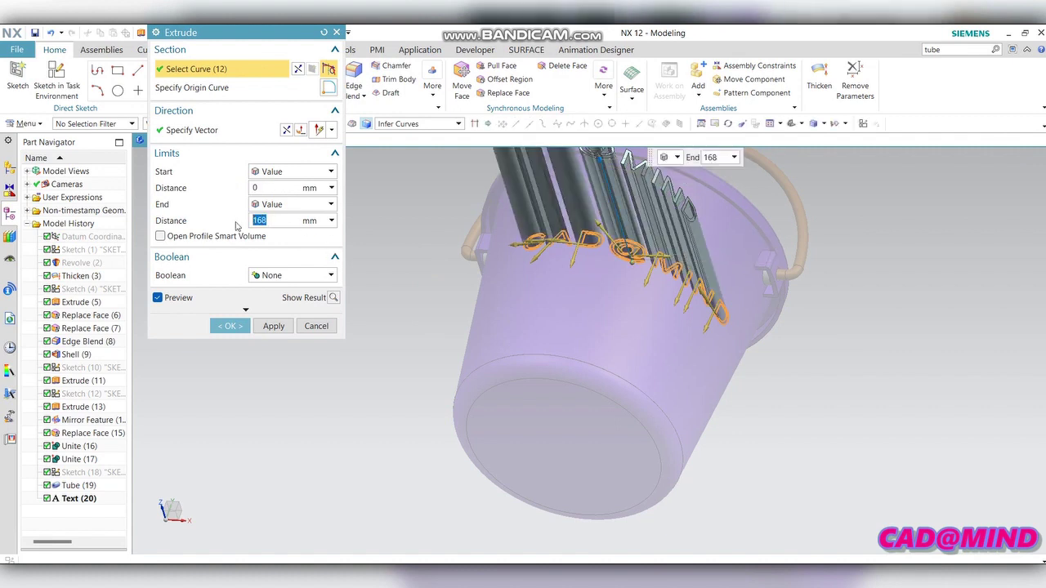
pyautogui.write('1.5')
pyautogui.press('Return')
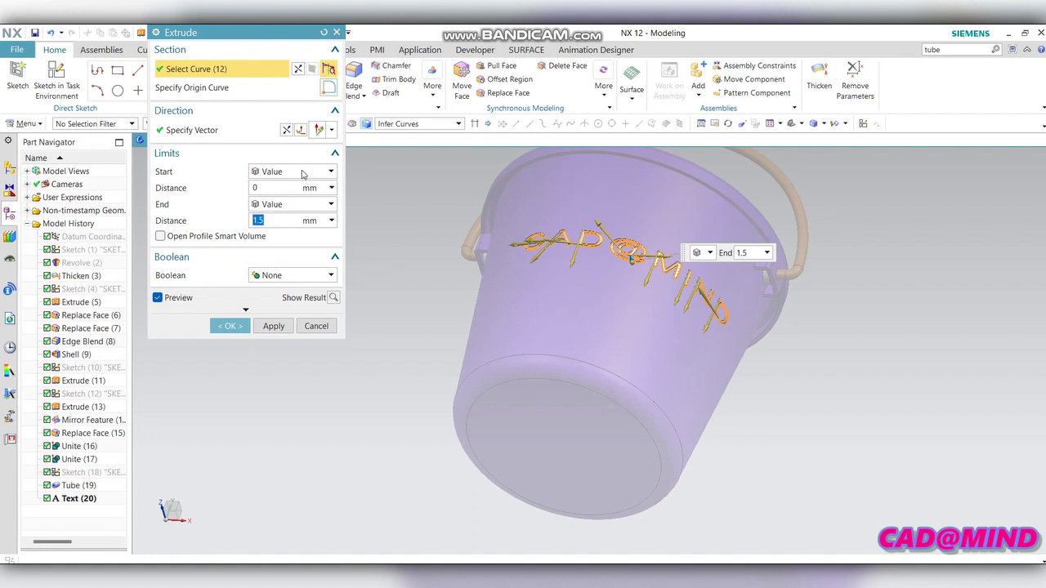
# Step: Set the extrusion to Subtract from the bucket body and apply the engraving
pyautogui.click(287, 130)
pyautogui.click(295, 275)
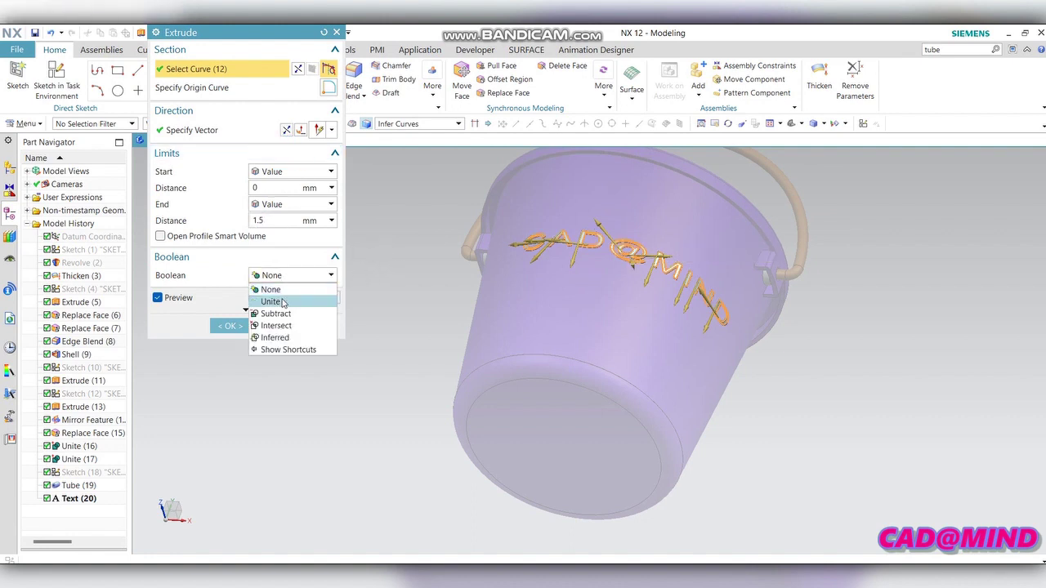
pyautogui.click(273, 313)
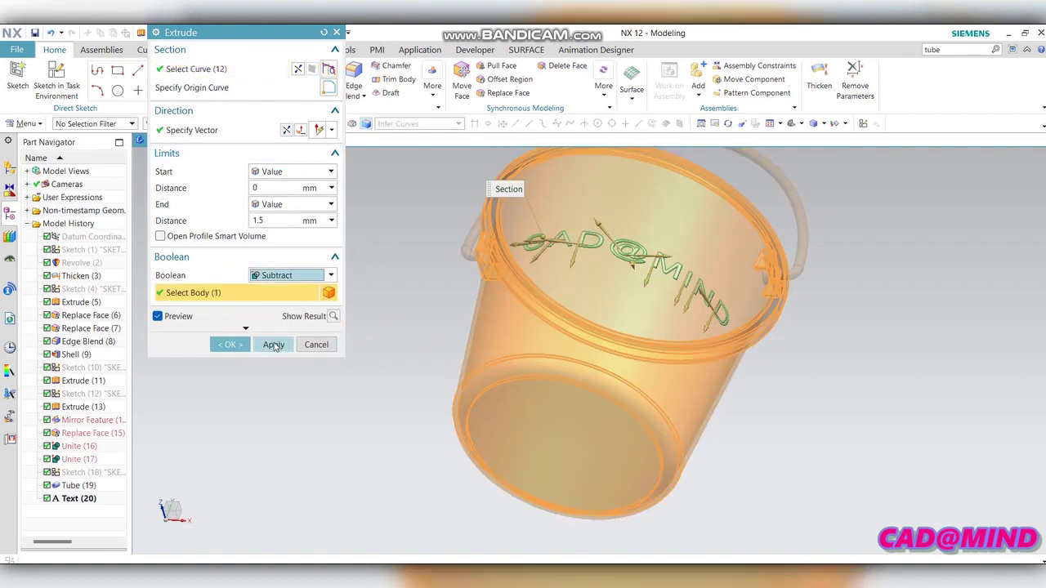
pyautogui.click(273, 344)
pyautogui.click(316, 344)
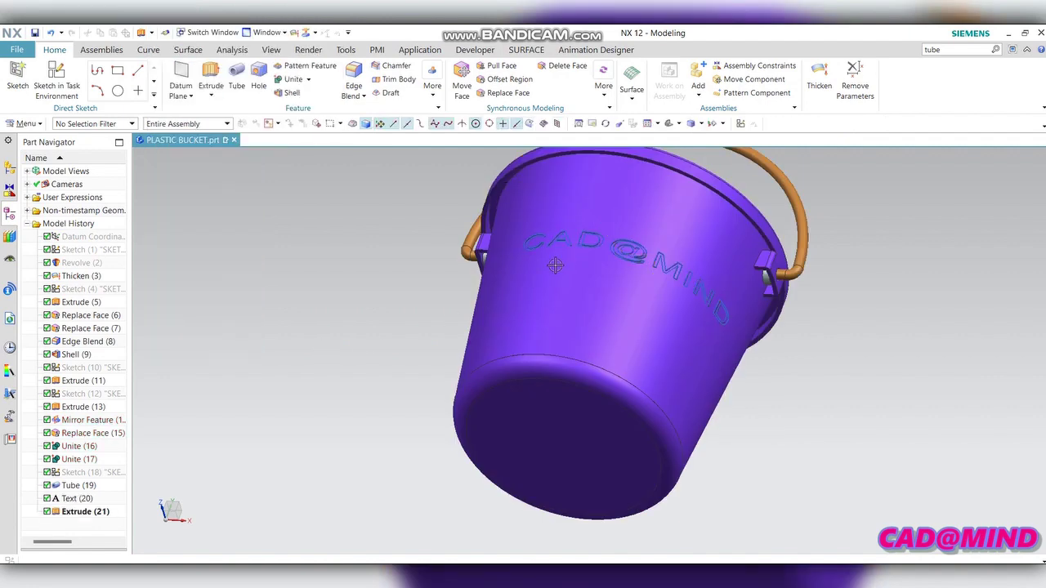
# Step: Hide the Text (20) CAD@MIND curves with Ctrl+B, then view the engraved lettering from several angles
pyautogui.click(599, 230)
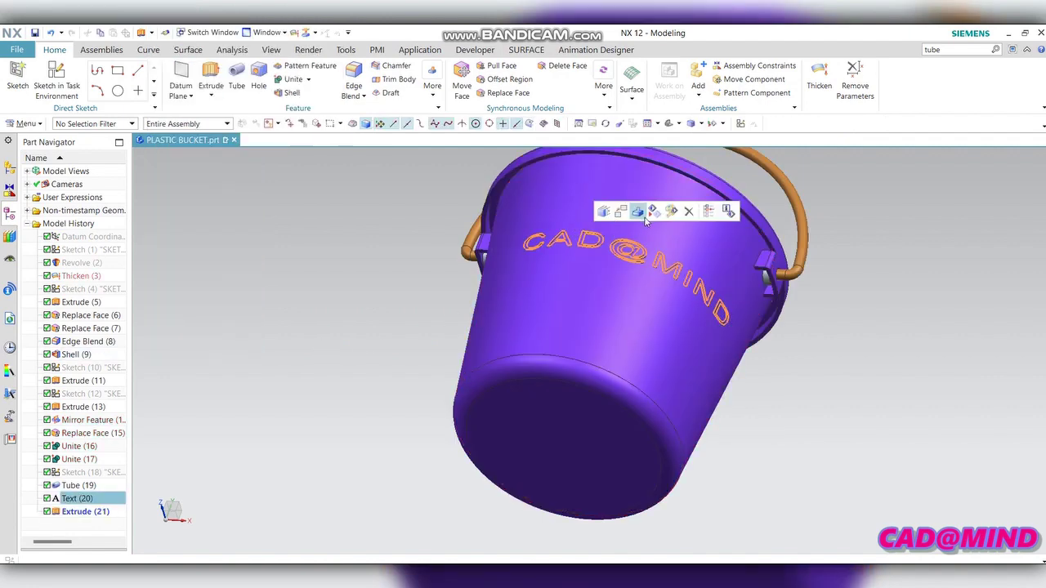
pyautogui.hotkey('ctrl', 'b')
pyautogui.moveTo(491, 246)
pyautogui.mouseDown(button='middle')
pyautogui.moveTo(423, 317)
pyautogui.moveTo(425, 338)
pyautogui.mouseUp(button='middle')
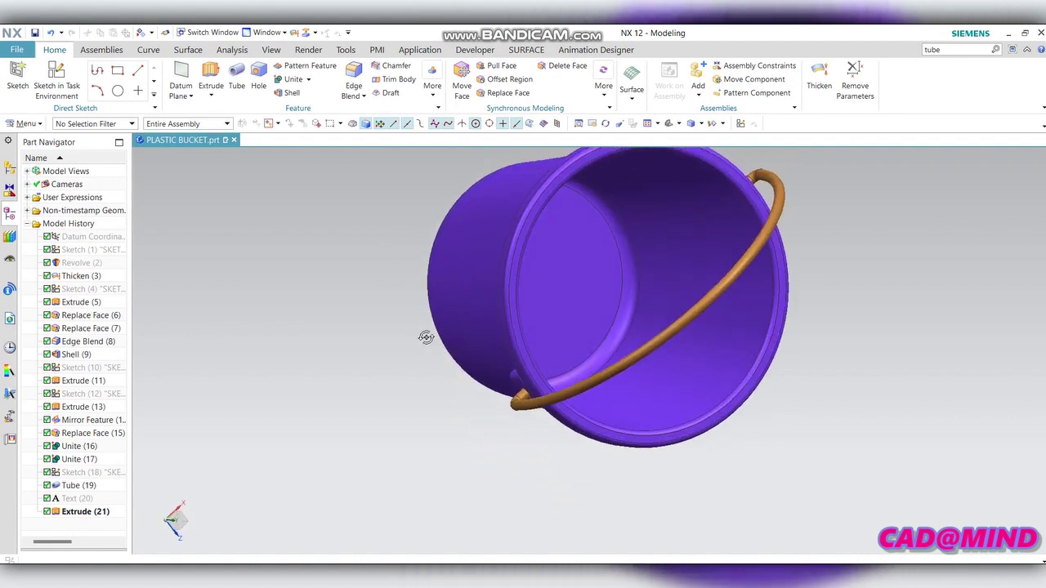
pyautogui.hotkey('ctrl', 'alt', 'f')
pyautogui.moveTo(426, 293)
pyautogui.mouseDown(button='middle')
pyautogui.moveTo(411, 275)
pyautogui.moveTo(404, 285)
pyautogui.mouseUp(button='middle')
pyautogui.hotkey('ctrl', 'alt', 'f')
pyautogui.scroll(2, 497, 203)
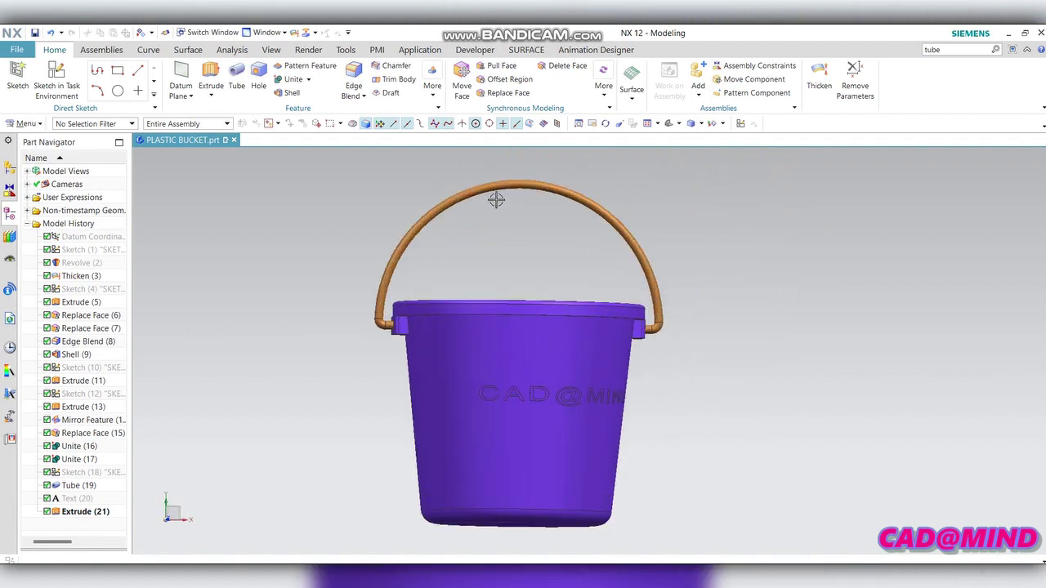
pyautogui.scroll(1, 523, 240)
pyautogui.moveTo(523, 241)
pyautogui.mouseDown(button='middle')
pyautogui.moveTo(490, 191)
pyautogui.moveTo(463, 272)
pyautogui.moveTo(484, 237)
pyautogui.moveTo(525, 229)
pyautogui.moveTo(501, 245)
pyautogui.moveTo(470, 215)
pyautogui.moveTo(467, 248)
pyautogui.mouseUp(button='middle')
pyautogui.scroll(-2, 466, 247)
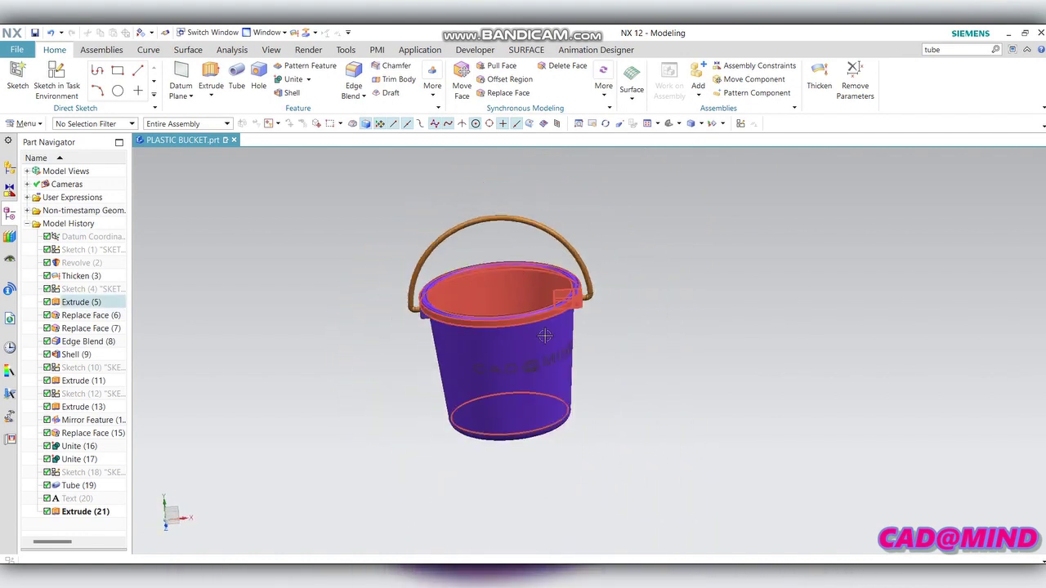